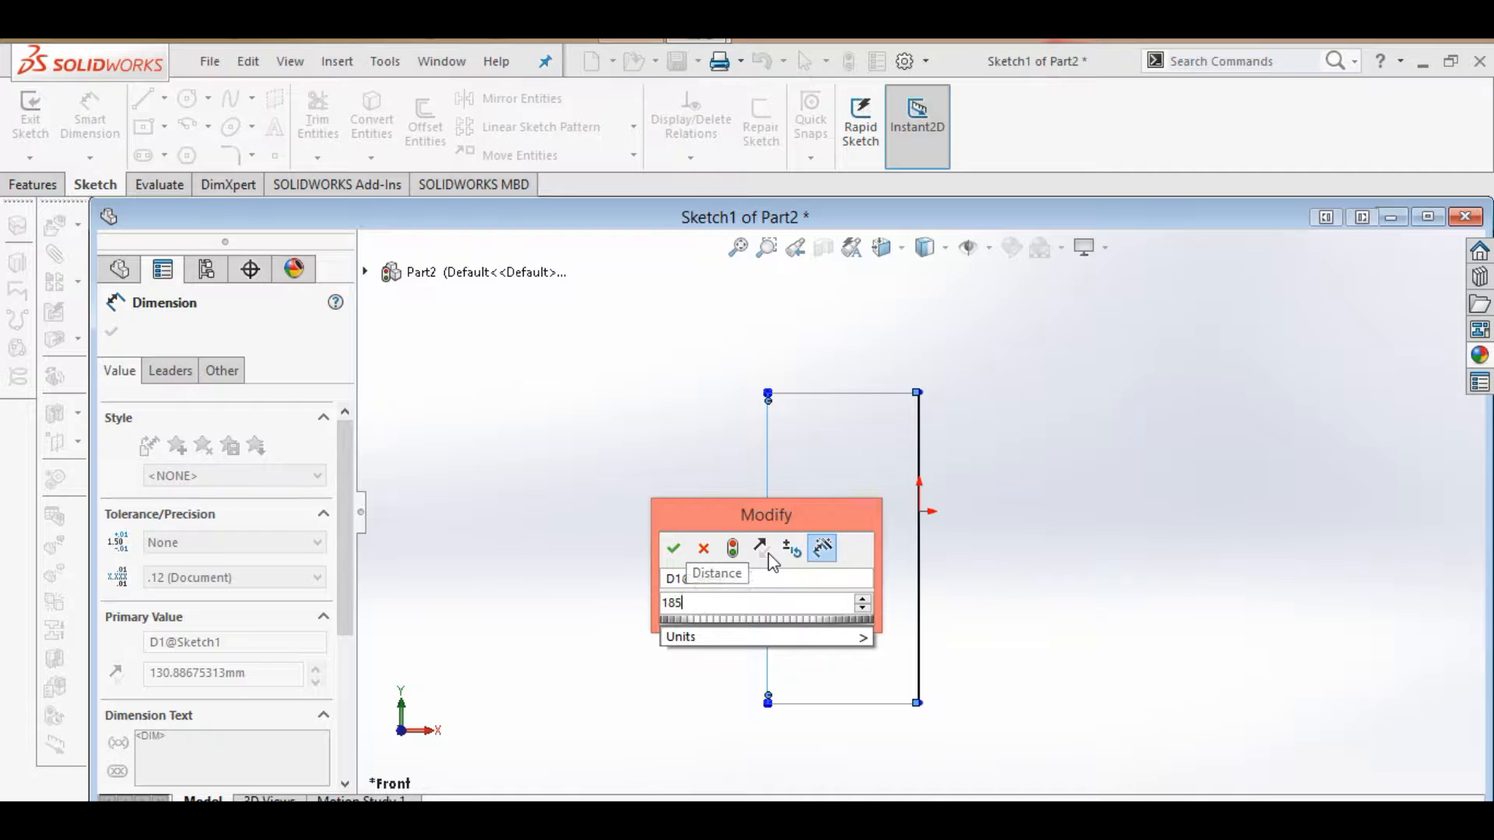
# Set the vertical line's length to 185 mm and delete that dimension before closing the sketch
pyautogui.click(674, 548)
pyautogui.click(112, 335)
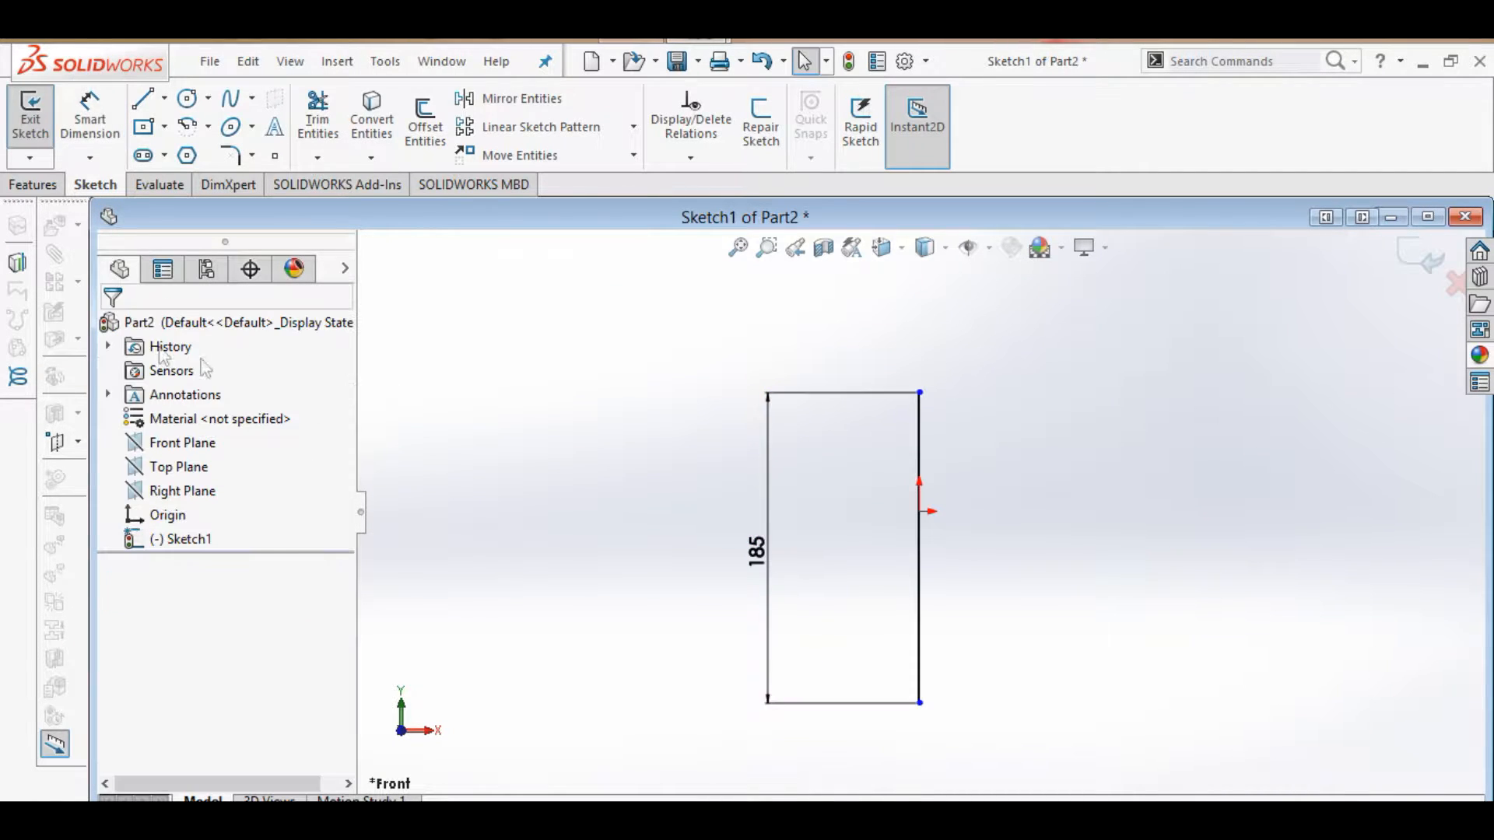
pyautogui.click(750, 554)
pyautogui.rightClick(749, 555)
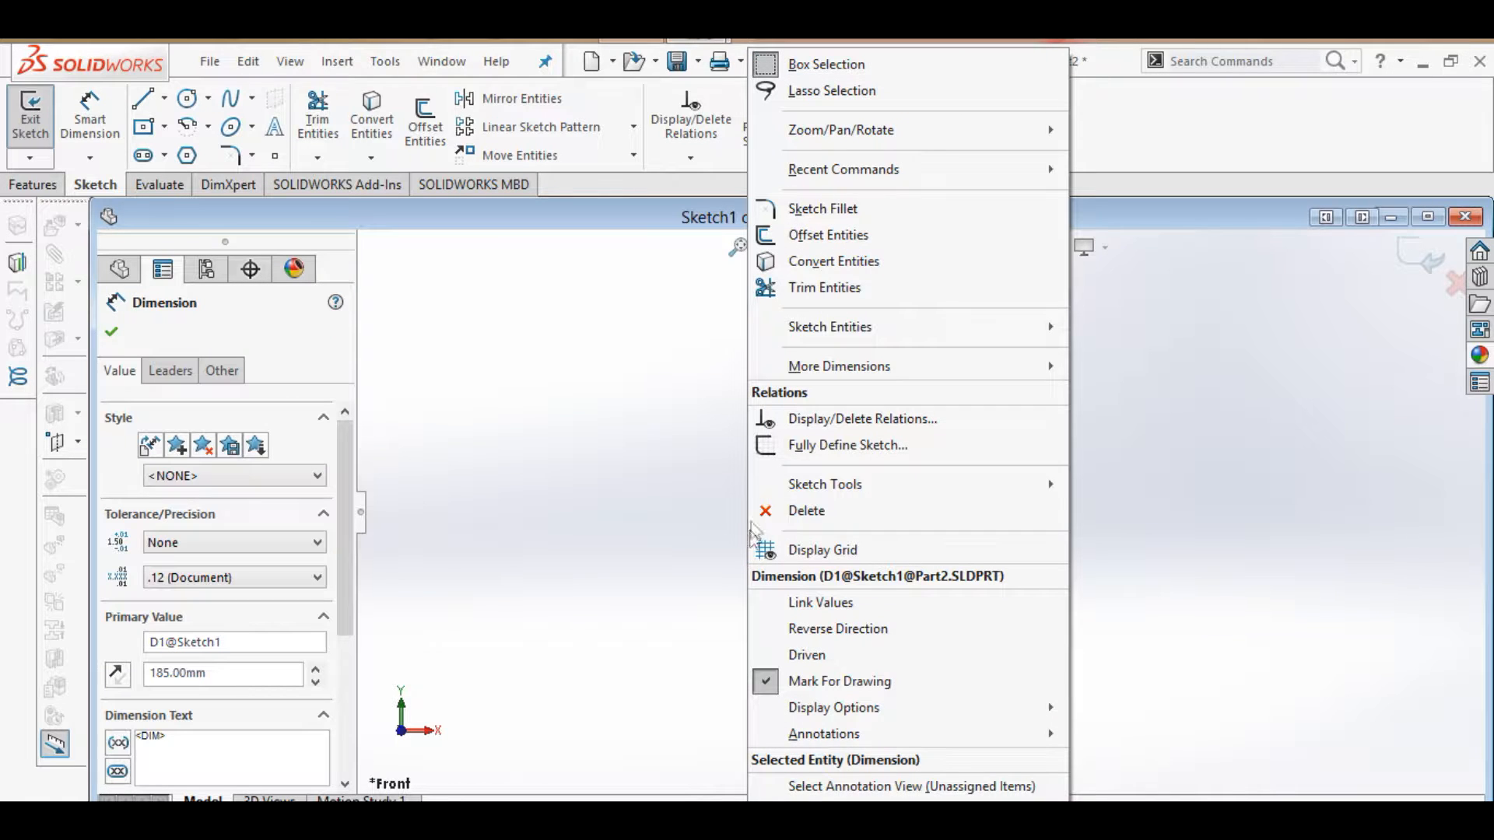
pyautogui.click(803, 518)
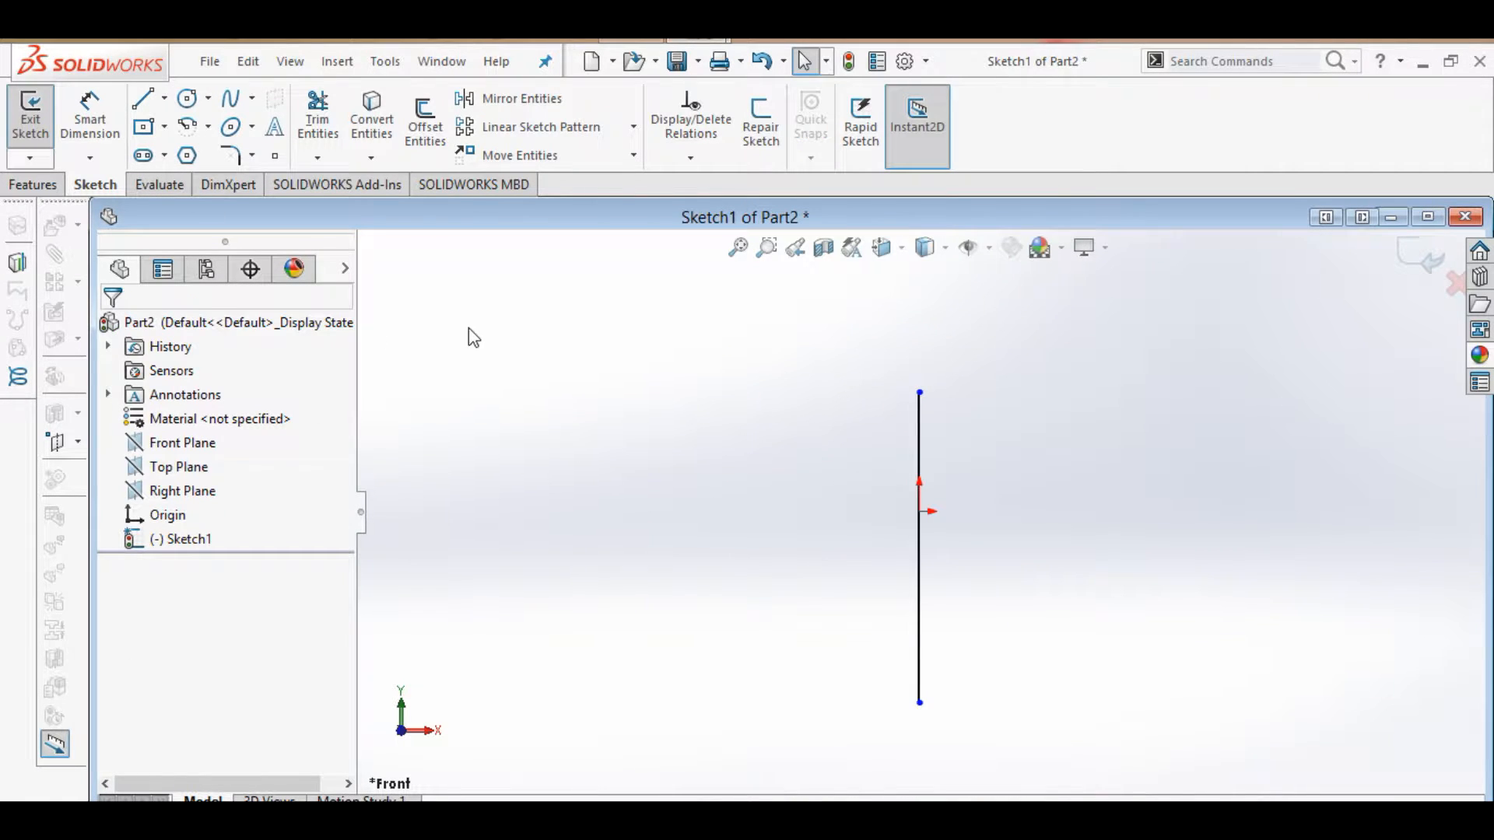
pyautogui.click(1417, 259)
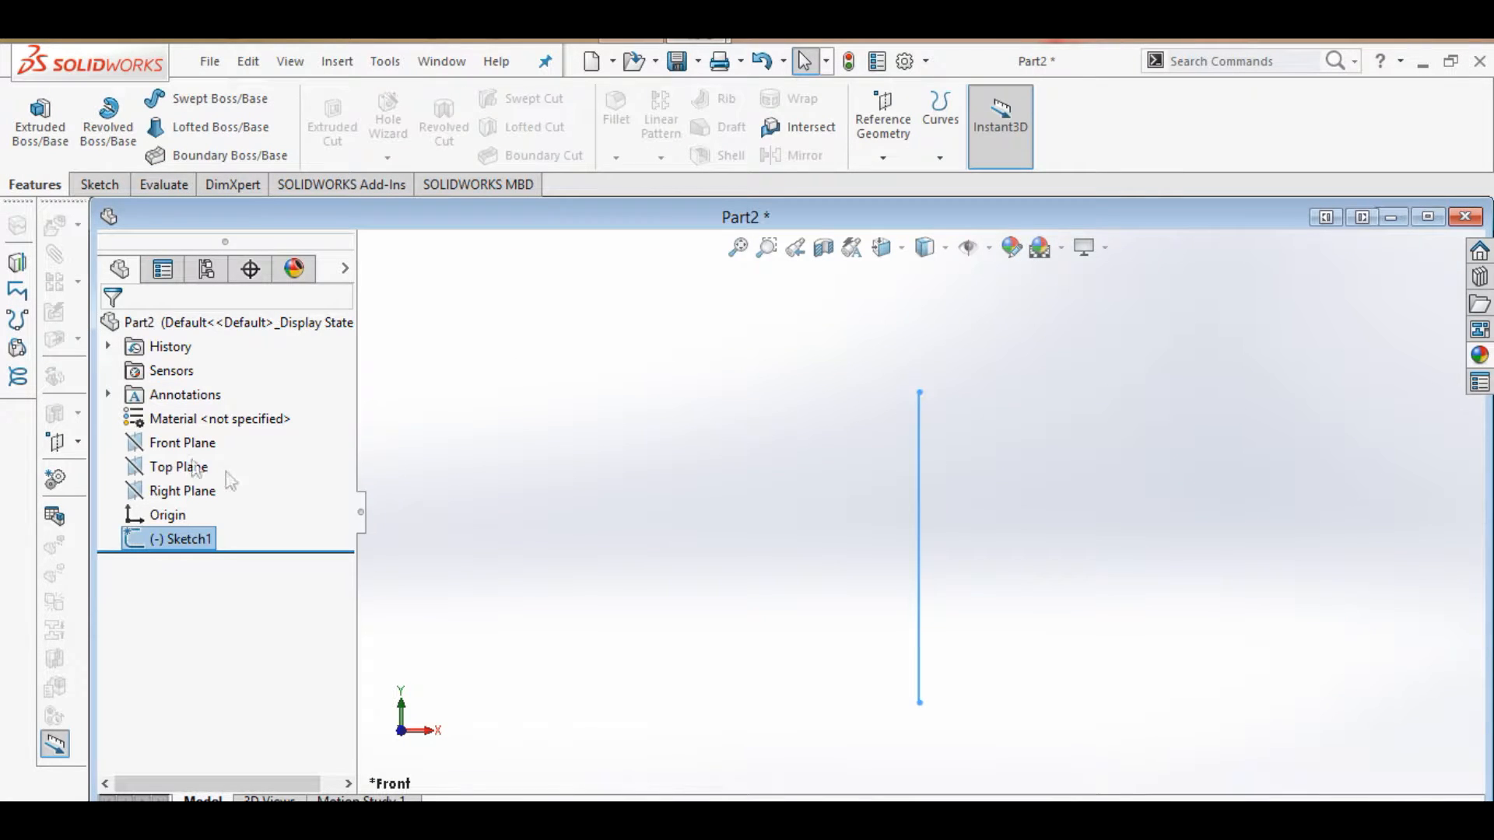
# Start a new sketch on the Front Plane and draw a circle of about 14.9 mm radius beside the vertical line's lower end
pyautogui.click(148, 445)
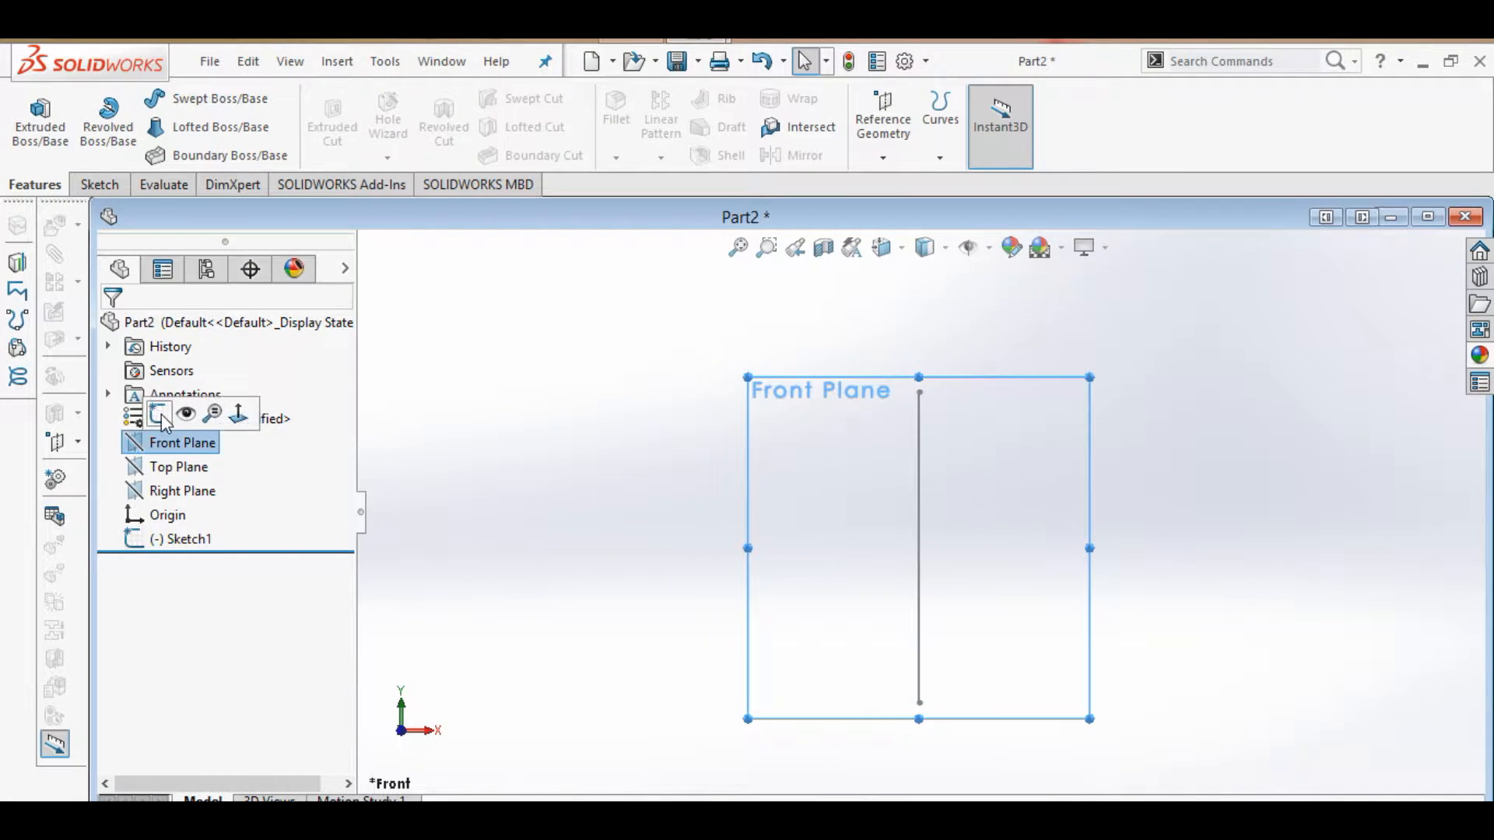
pyautogui.click(161, 414)
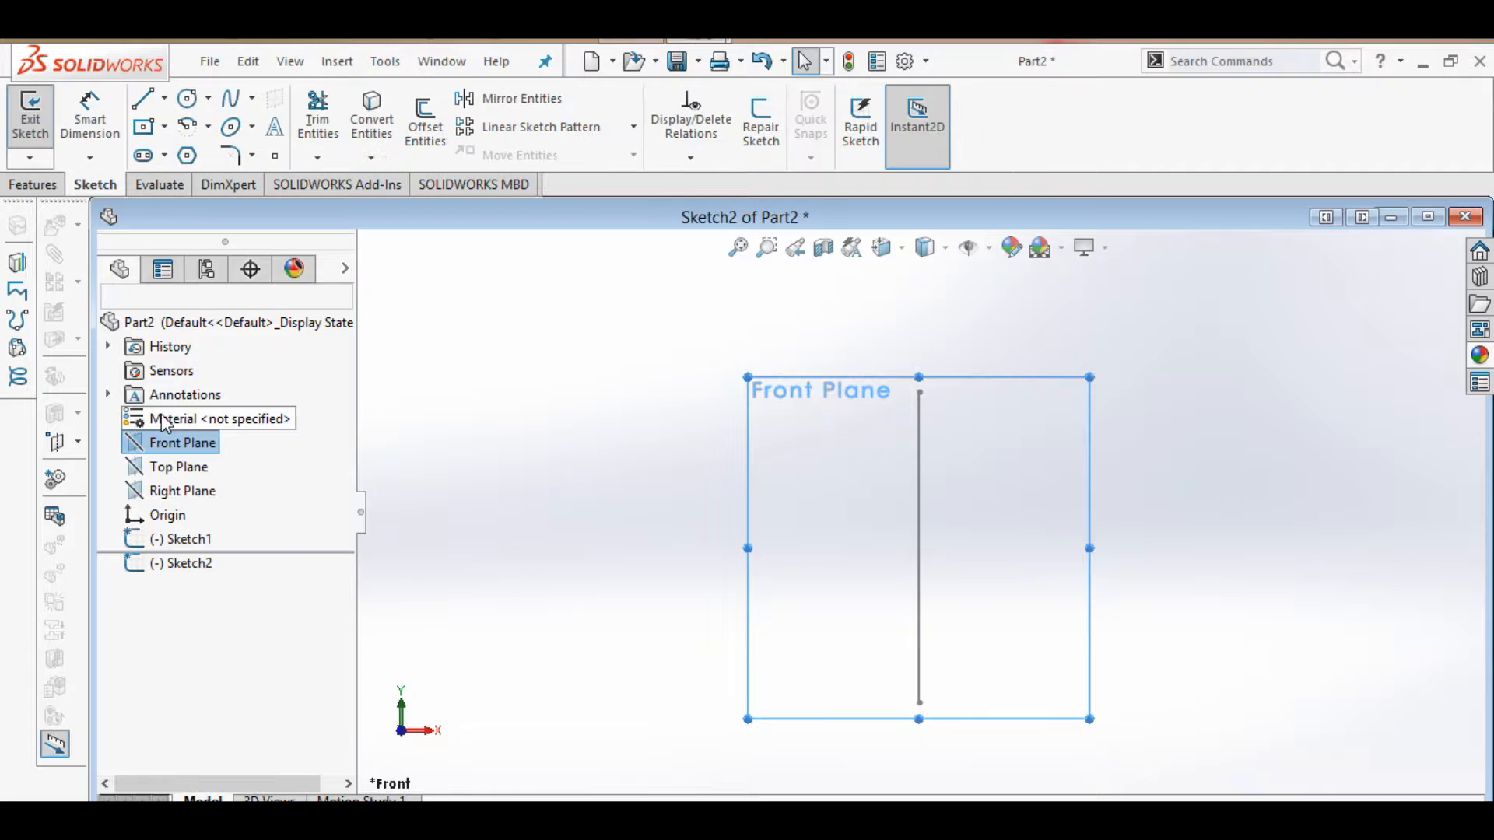
pyautogui.click(187, 98)
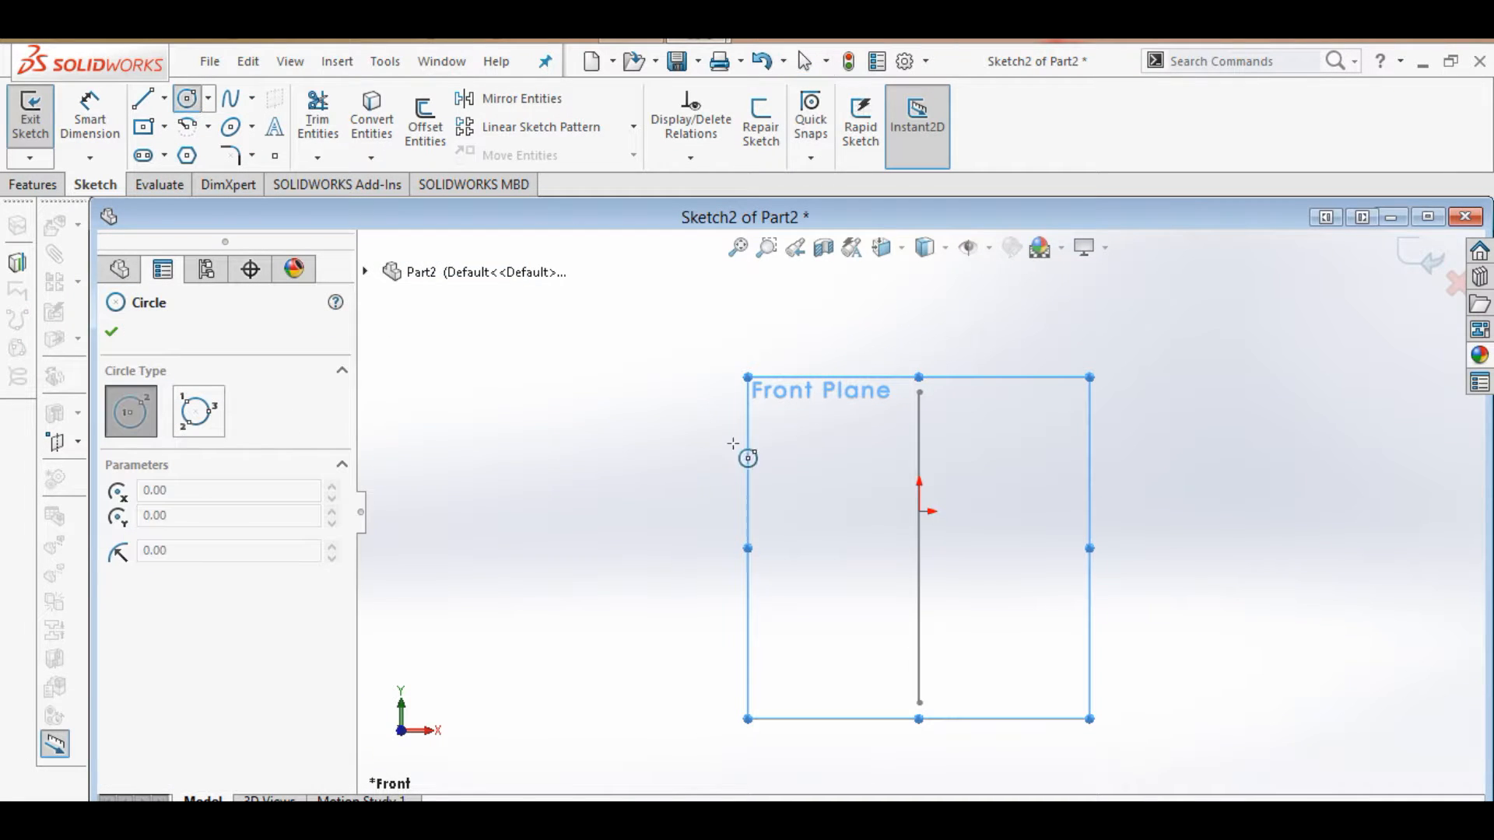
pyautogui.click(1000, 703)
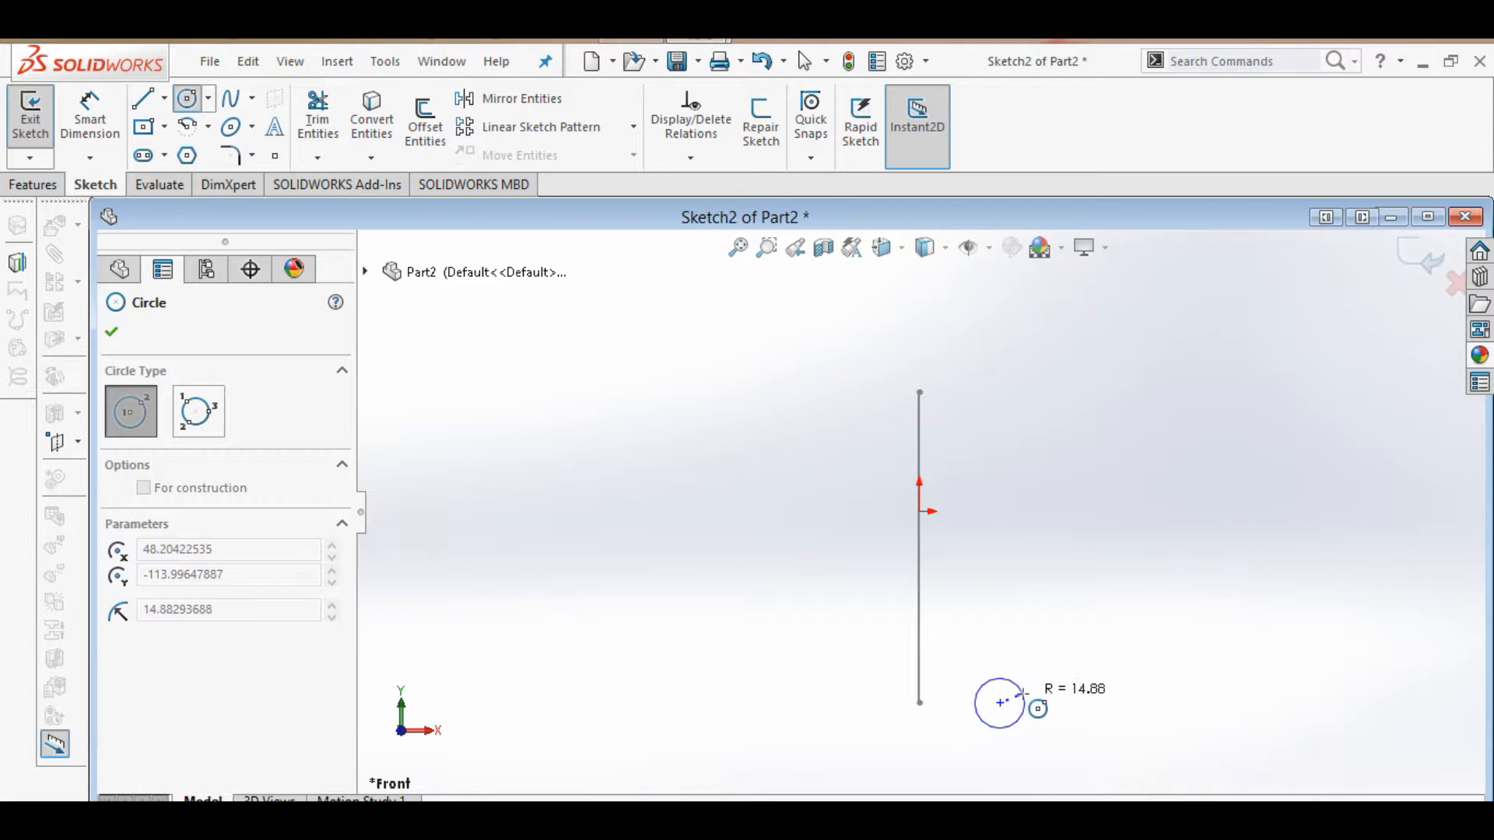
pyautogui.click(1025, 692)
pyautogui.rightClick(1047, 634)
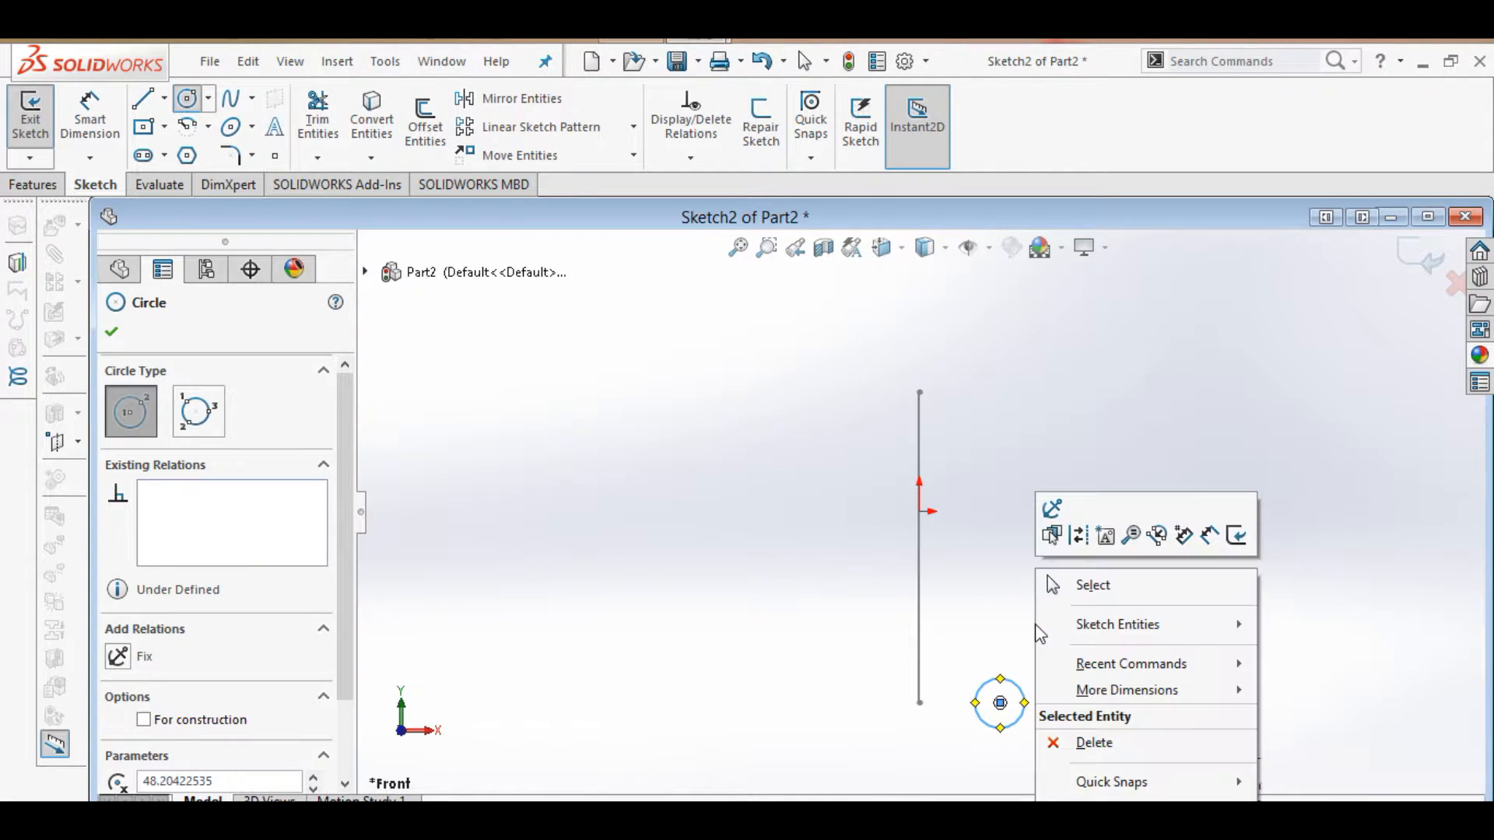
pyautogui.click(1092, 586)
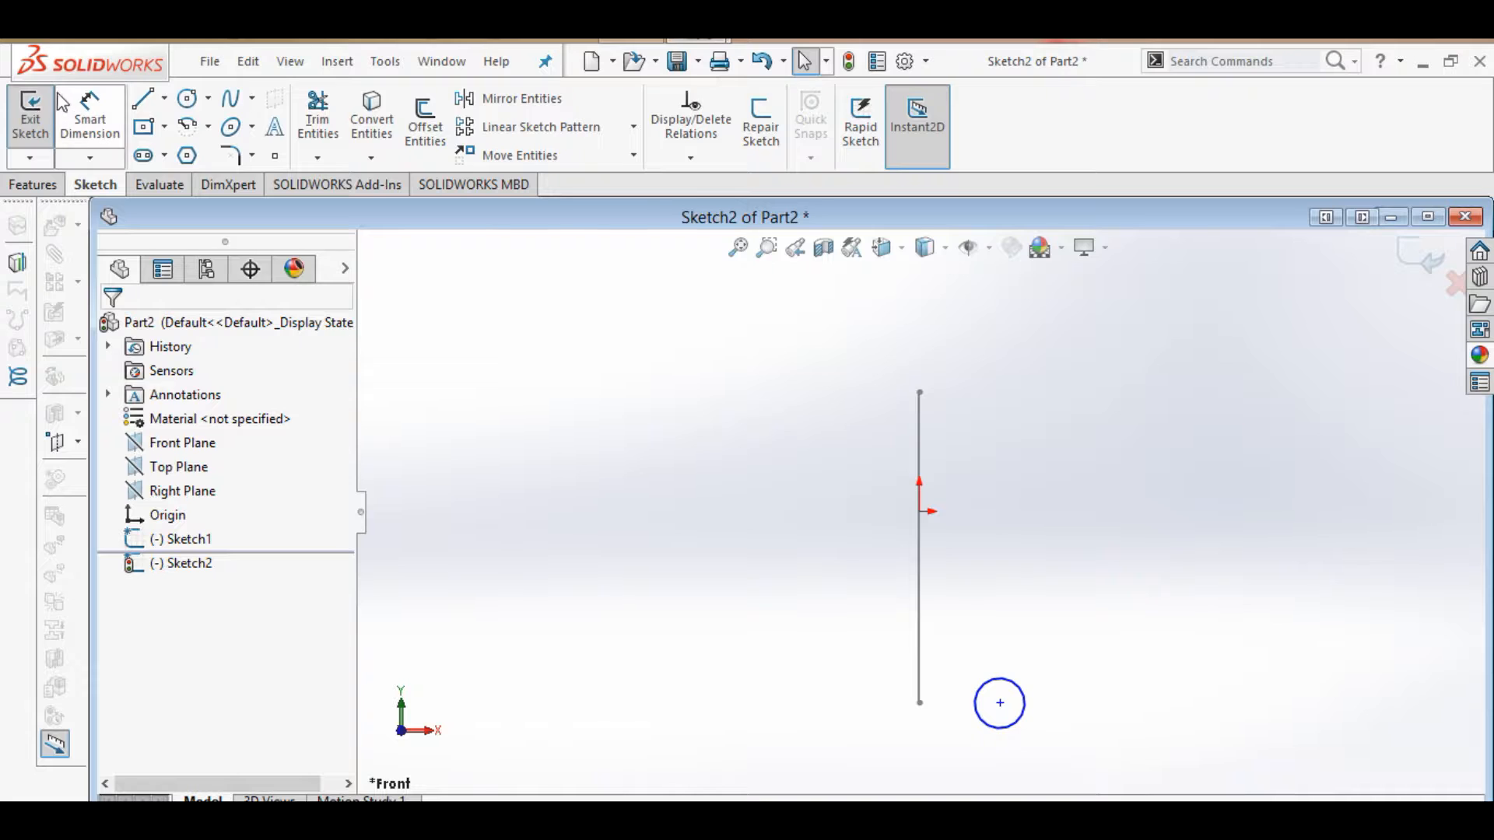
# Dimension the circle's diameter and set it to 10 mm
pyautogui.click(89, 114)
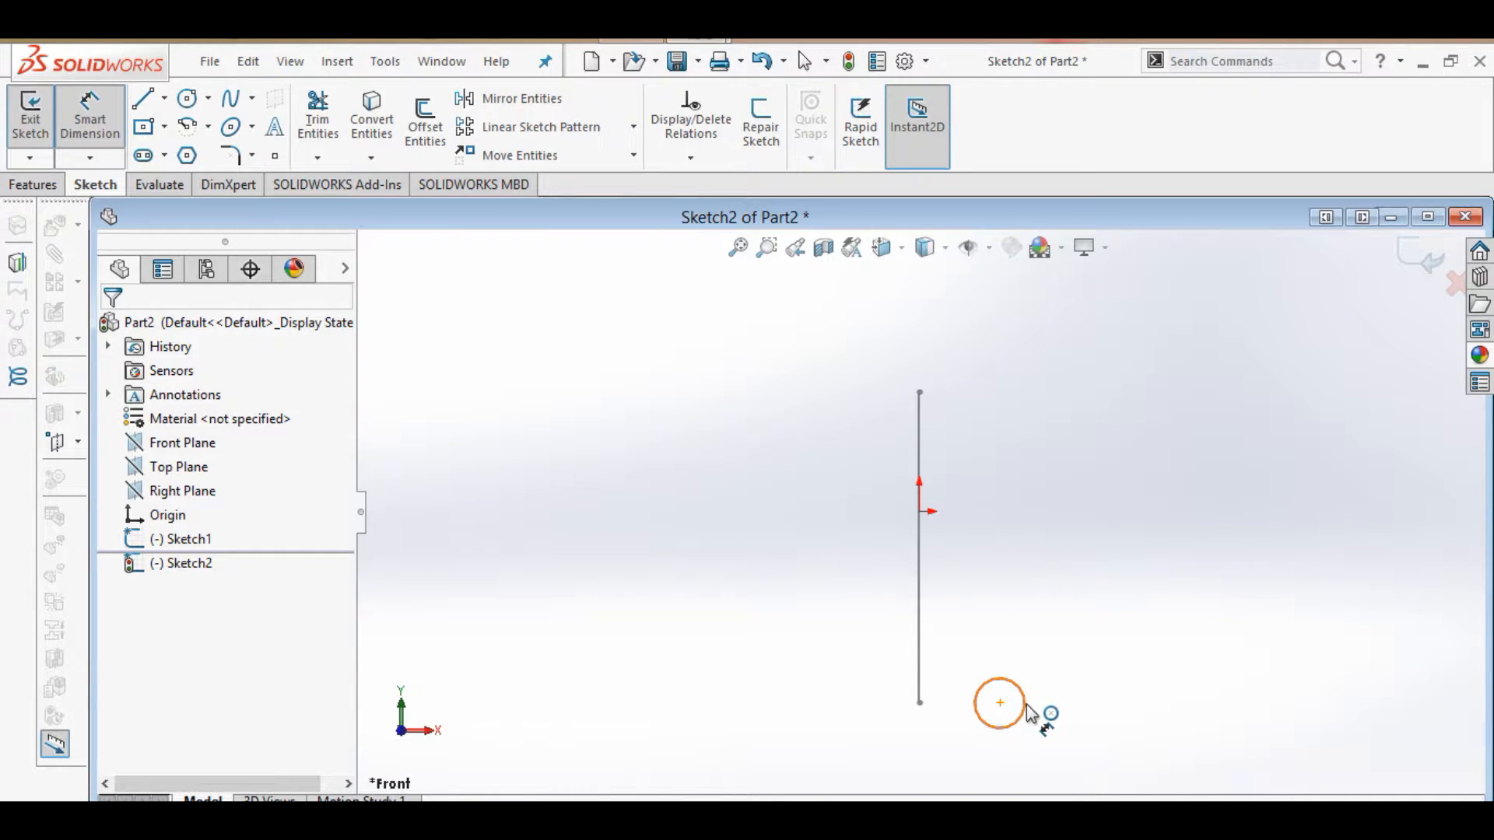
pyautogui.click(1042, 709)
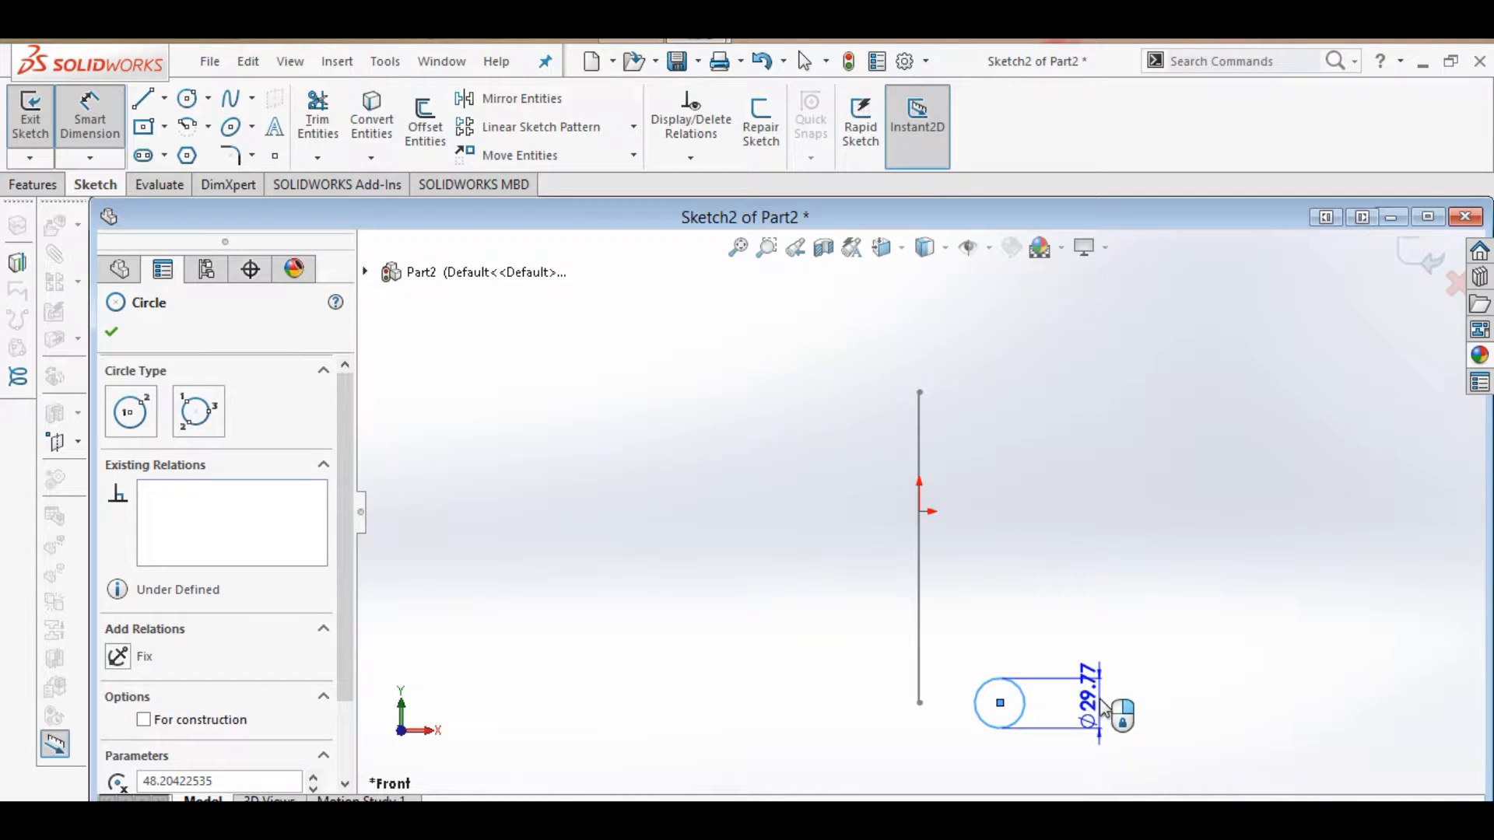
pyautogui.click(1108, 708)
pyautogui.write('10')
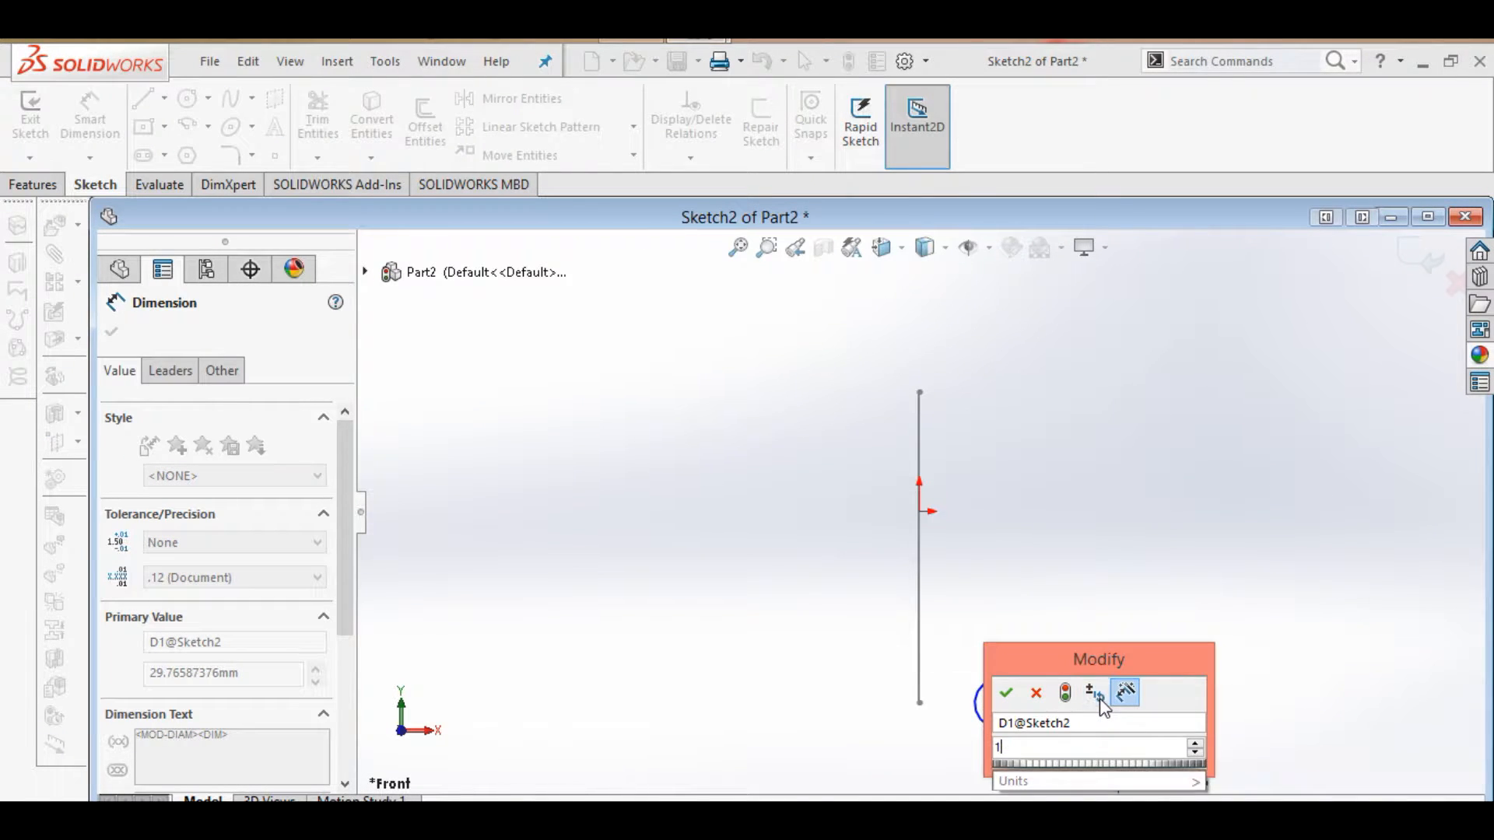
pyautogui.click(1007, 693)
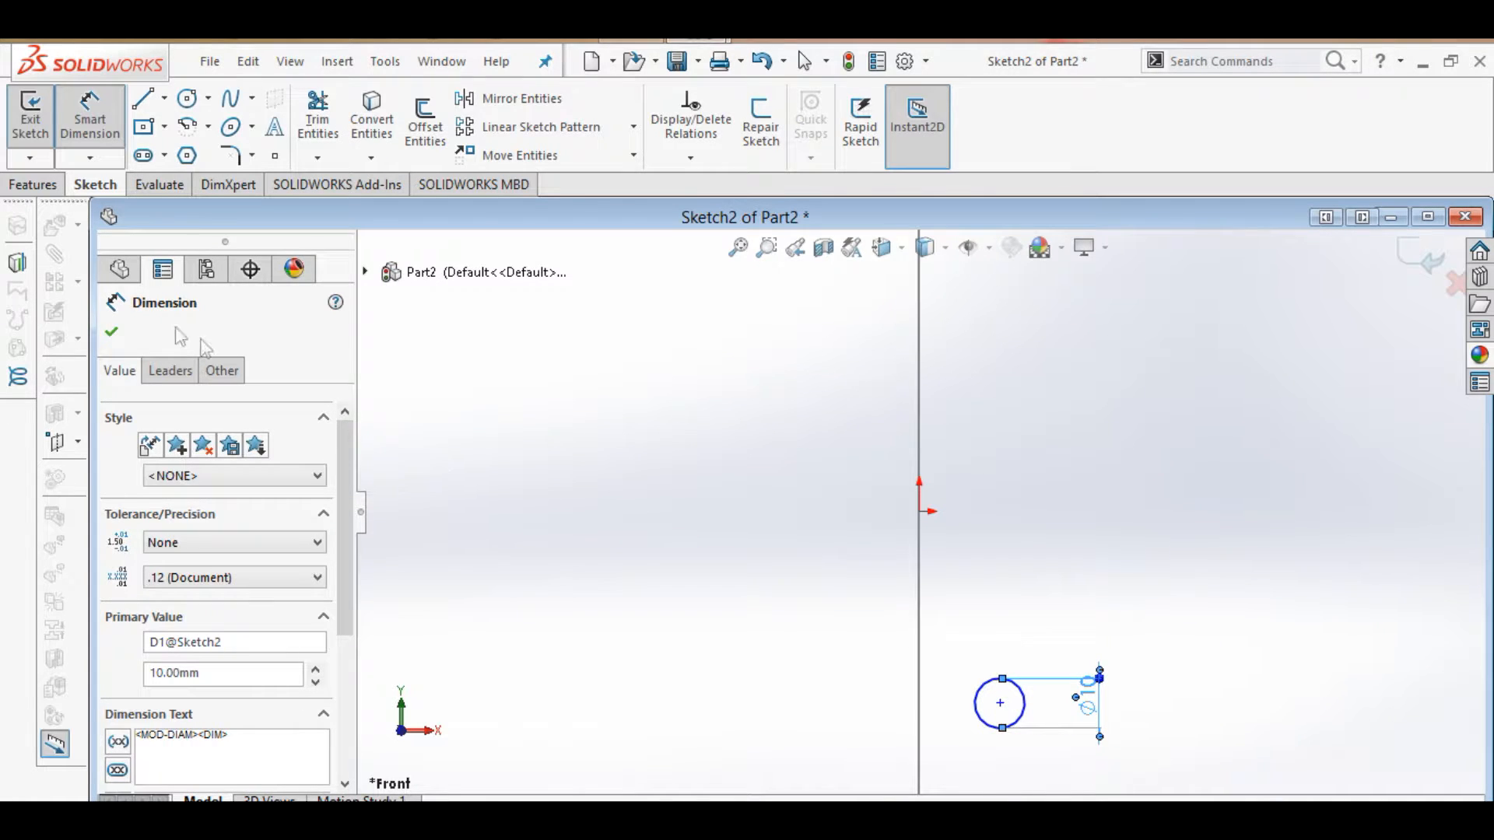
pyautogui.click(112, 336)
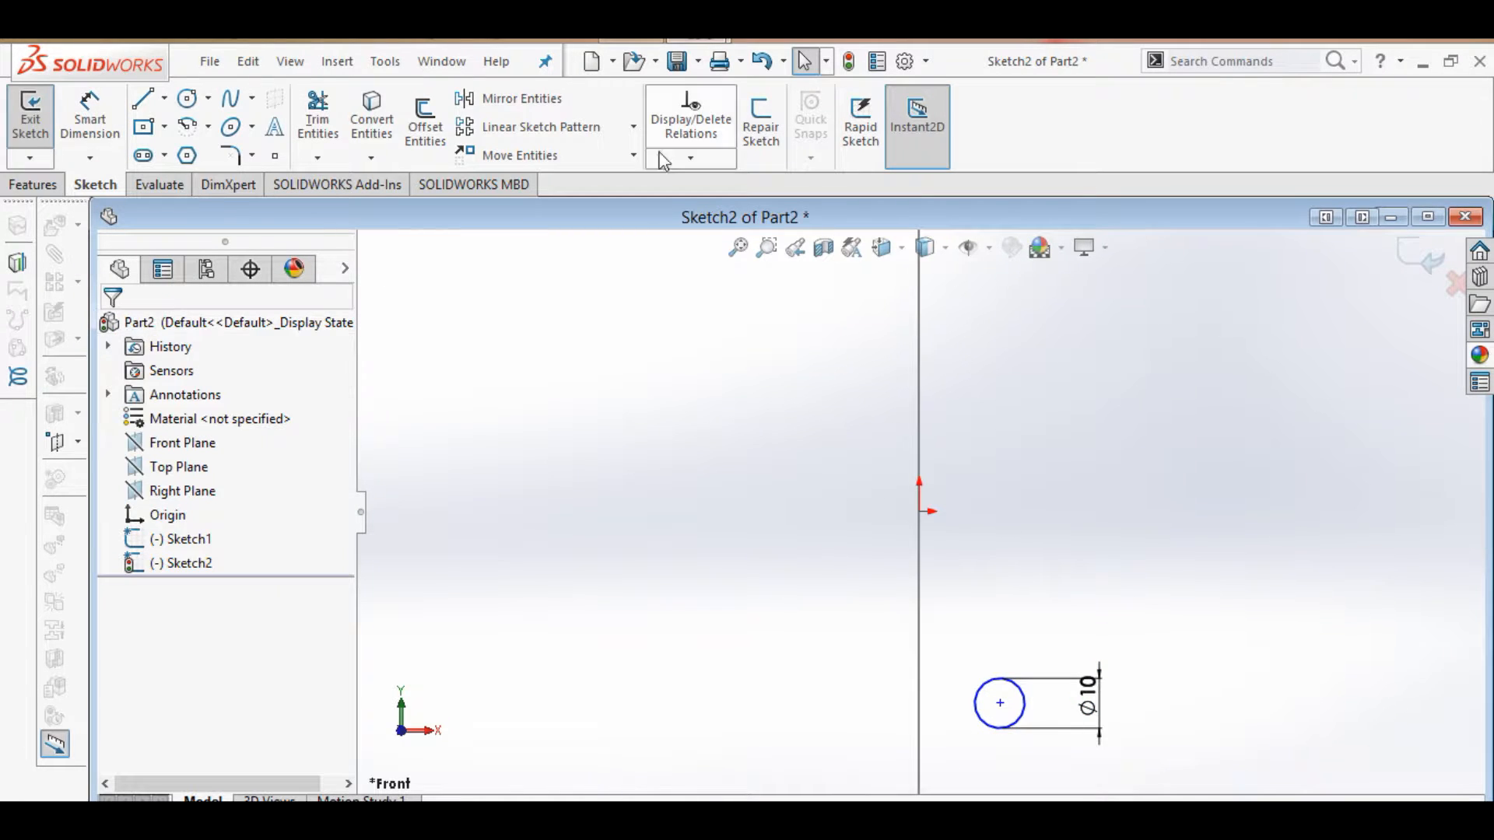
# Draw a centerline from the vertical line's lower endpoint to the circle's center and make it horizontal
pyautogui.click(753, 251)
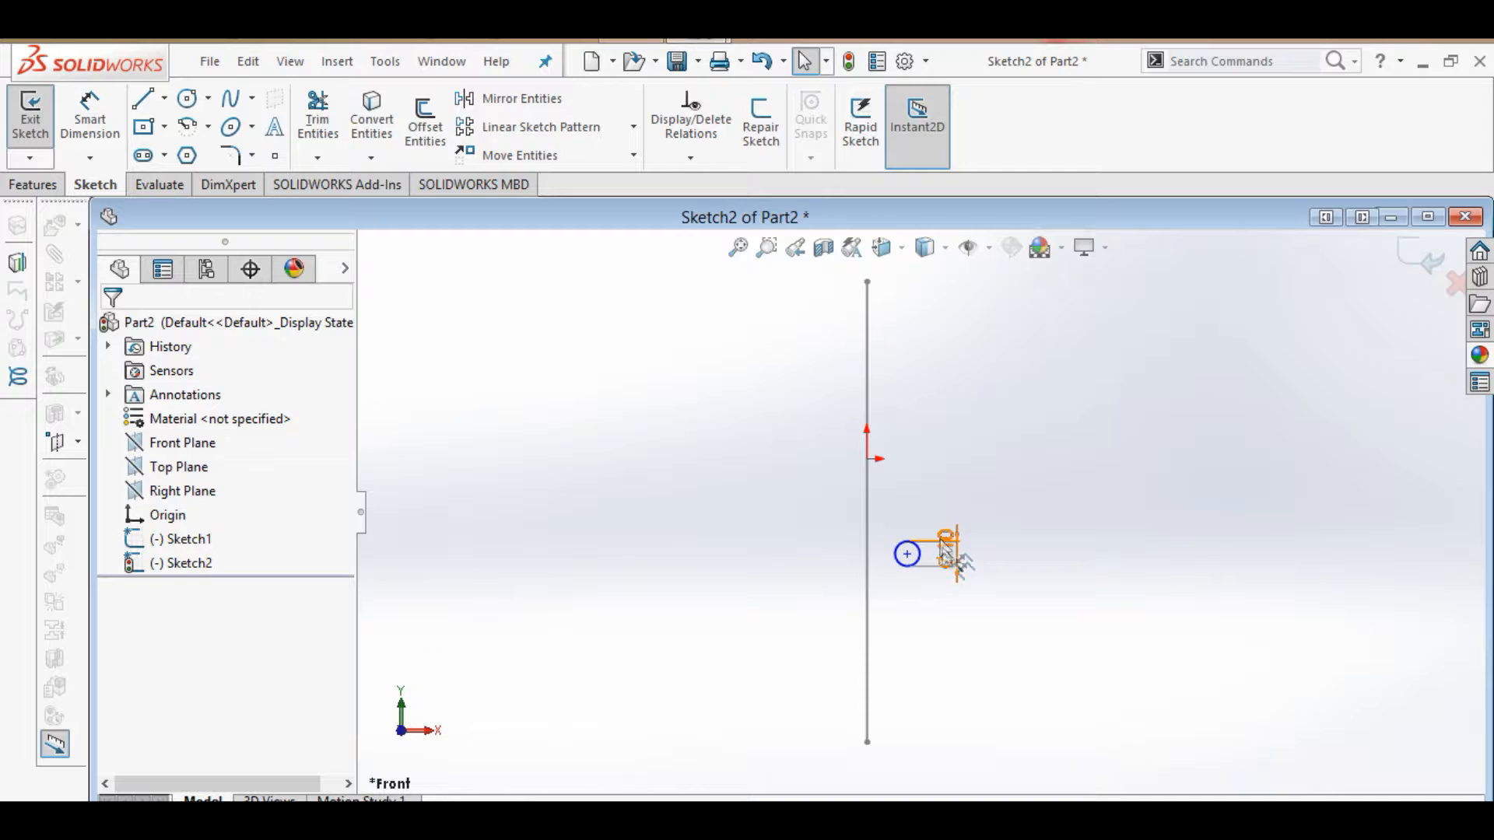
pyautogui.click(164, 100)
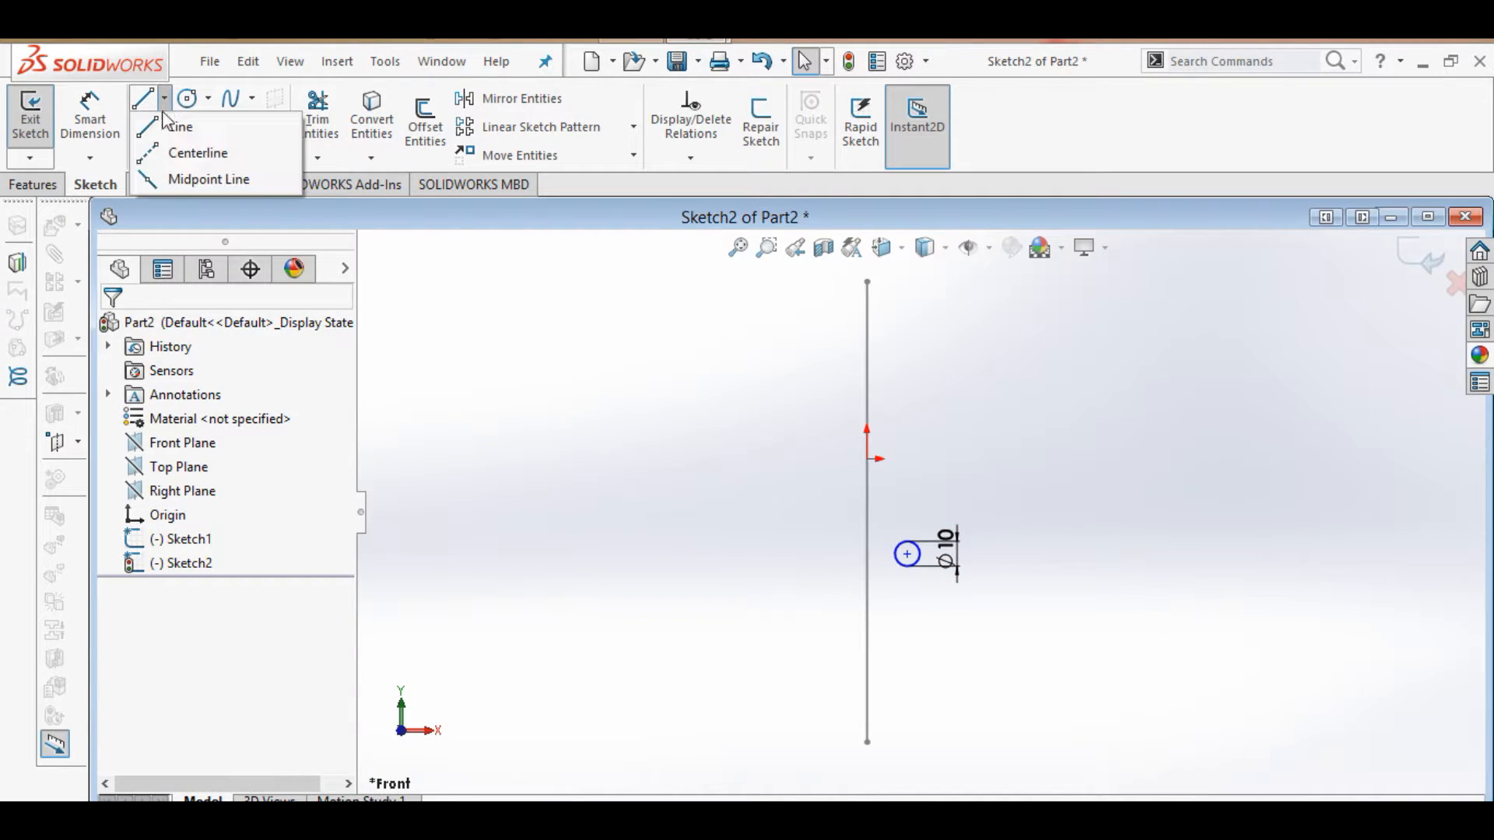
pyautogui.click(172, 154)
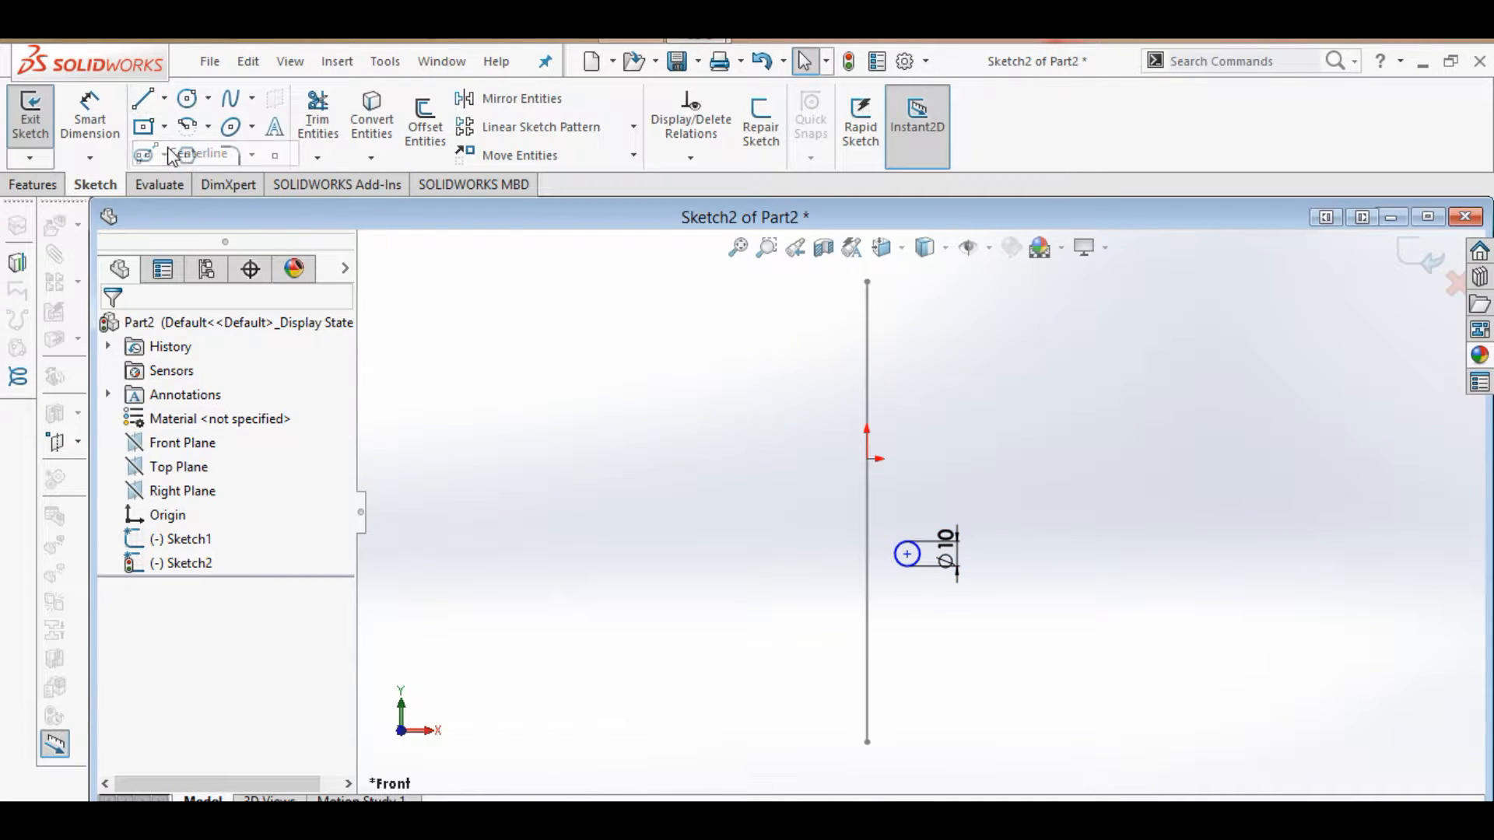
pyautogui.click(868, 743)
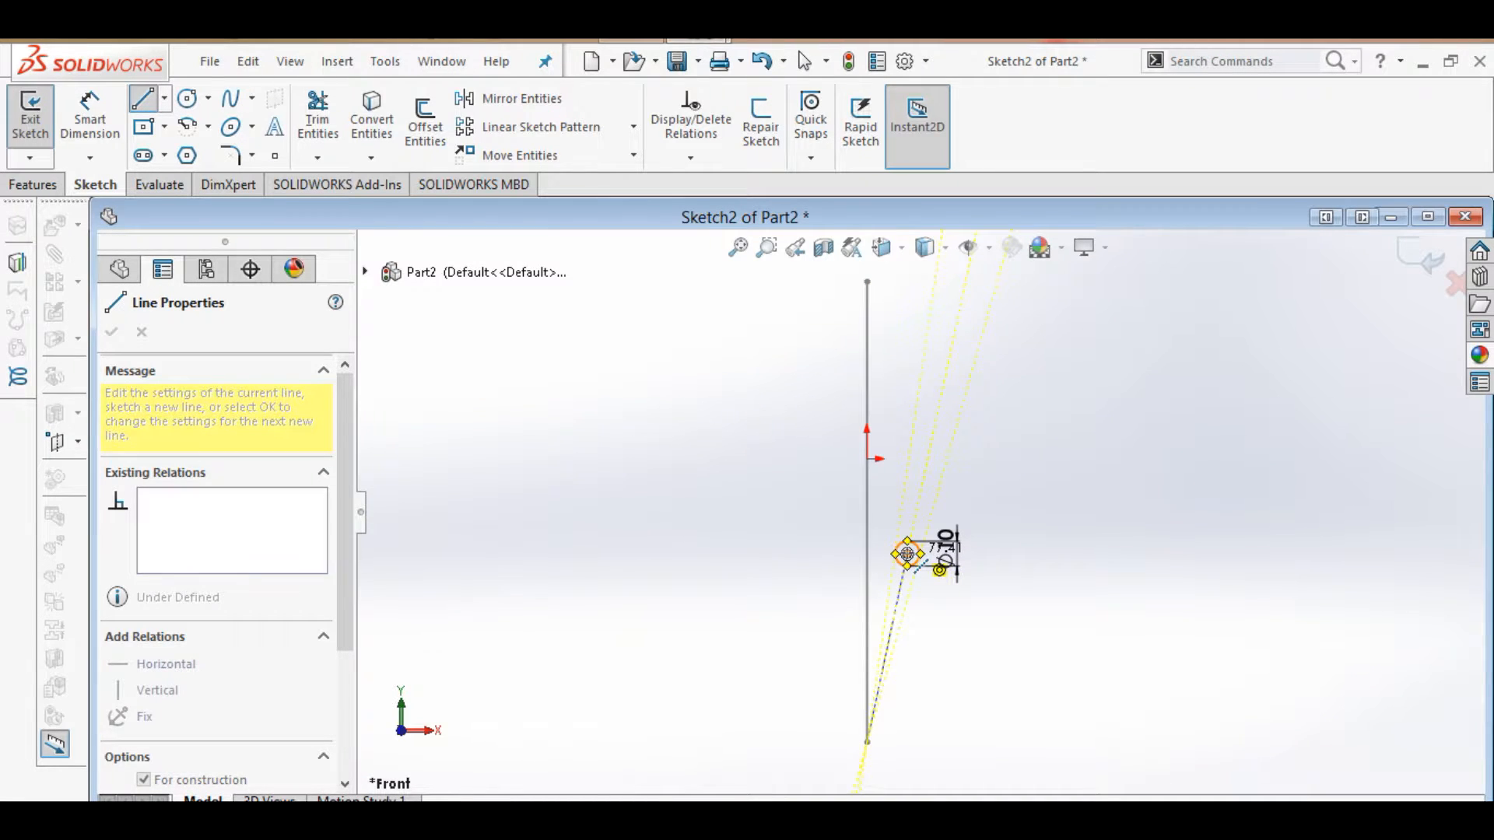
pyautogui.click(907, 554)
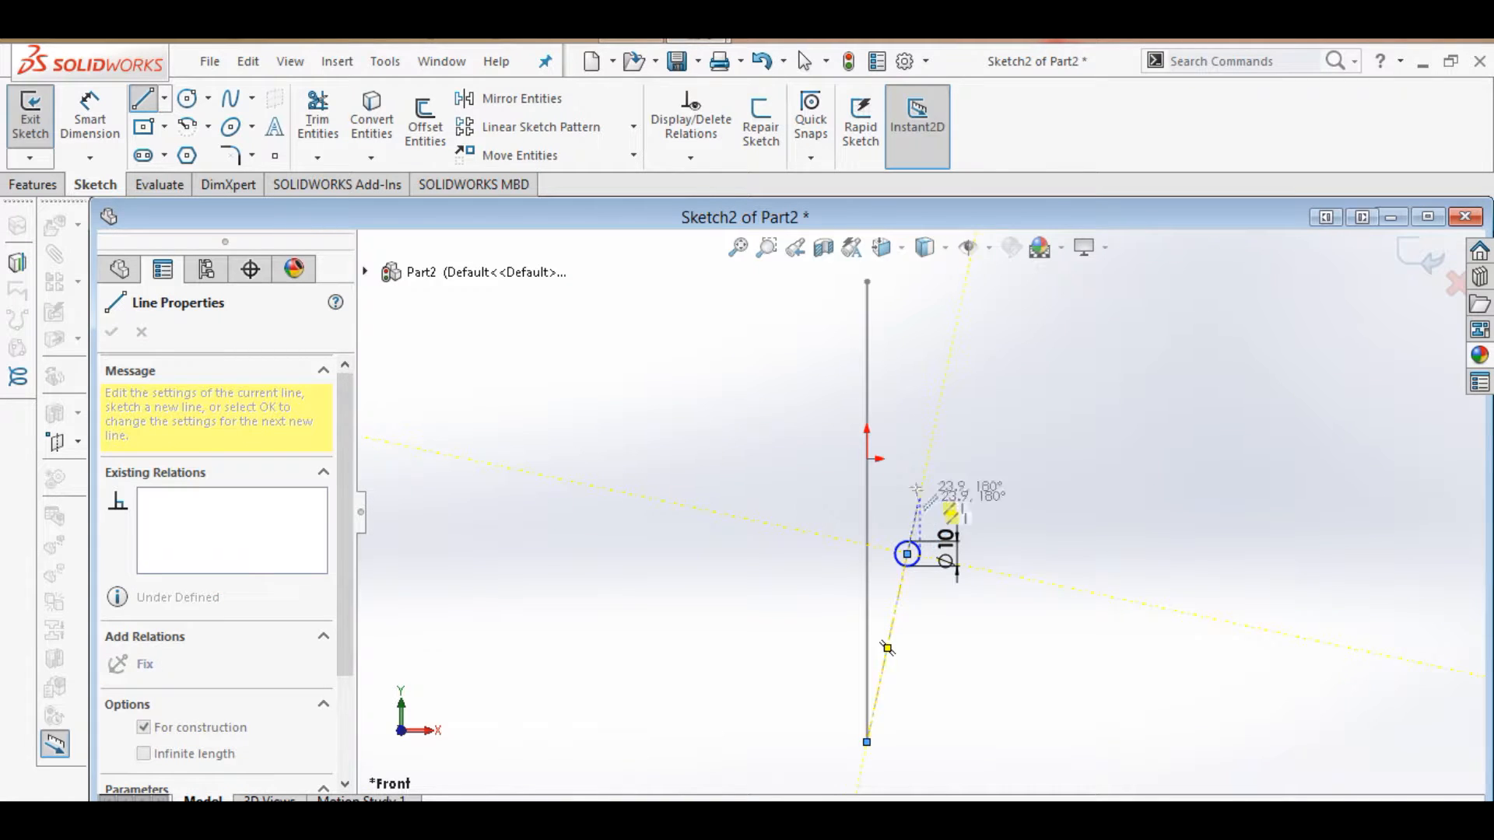
pyautogui.rightClick(918, 512)
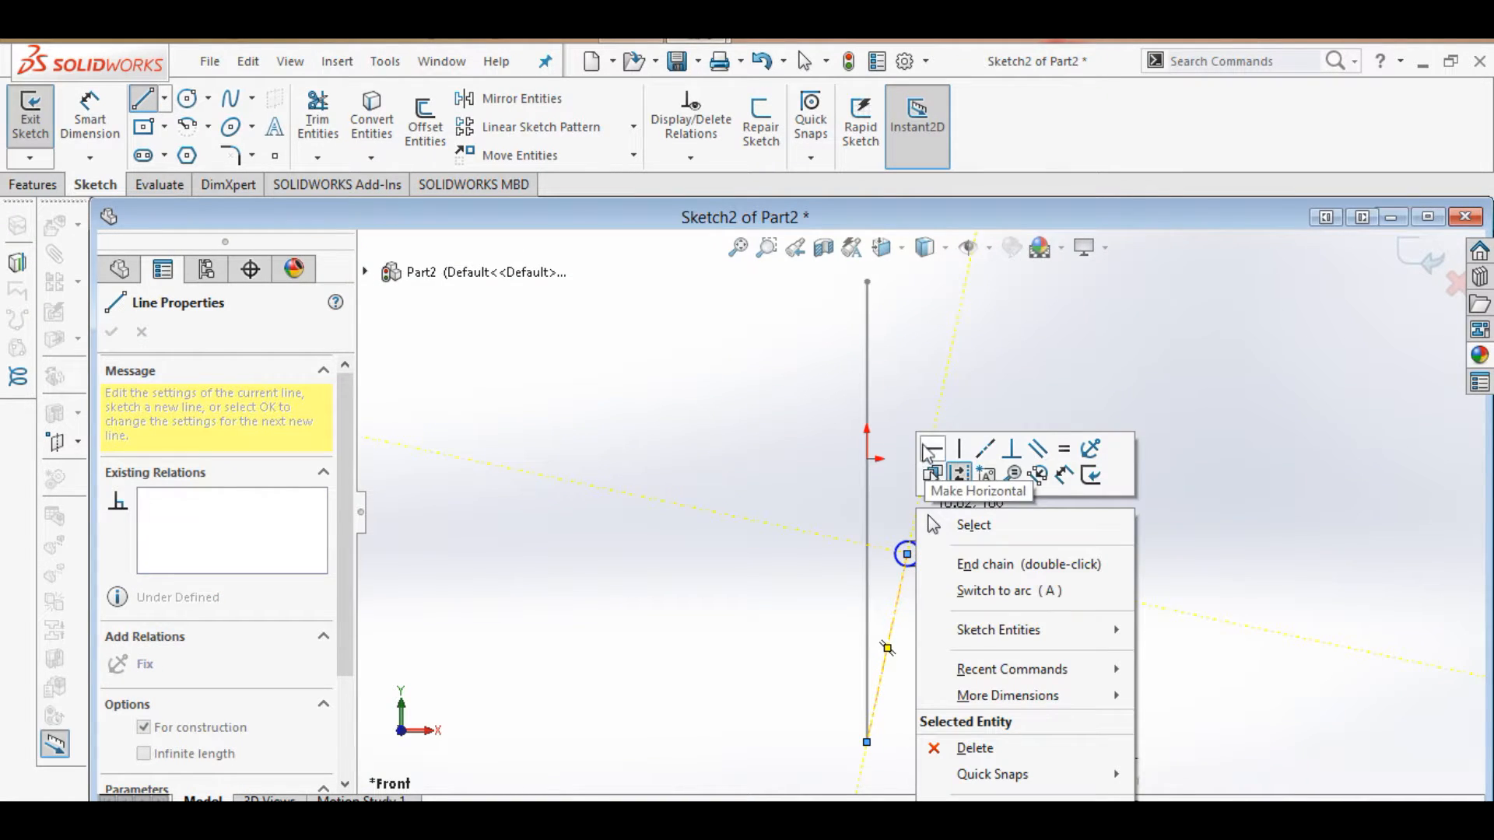
pyautogui.click(932, 451)
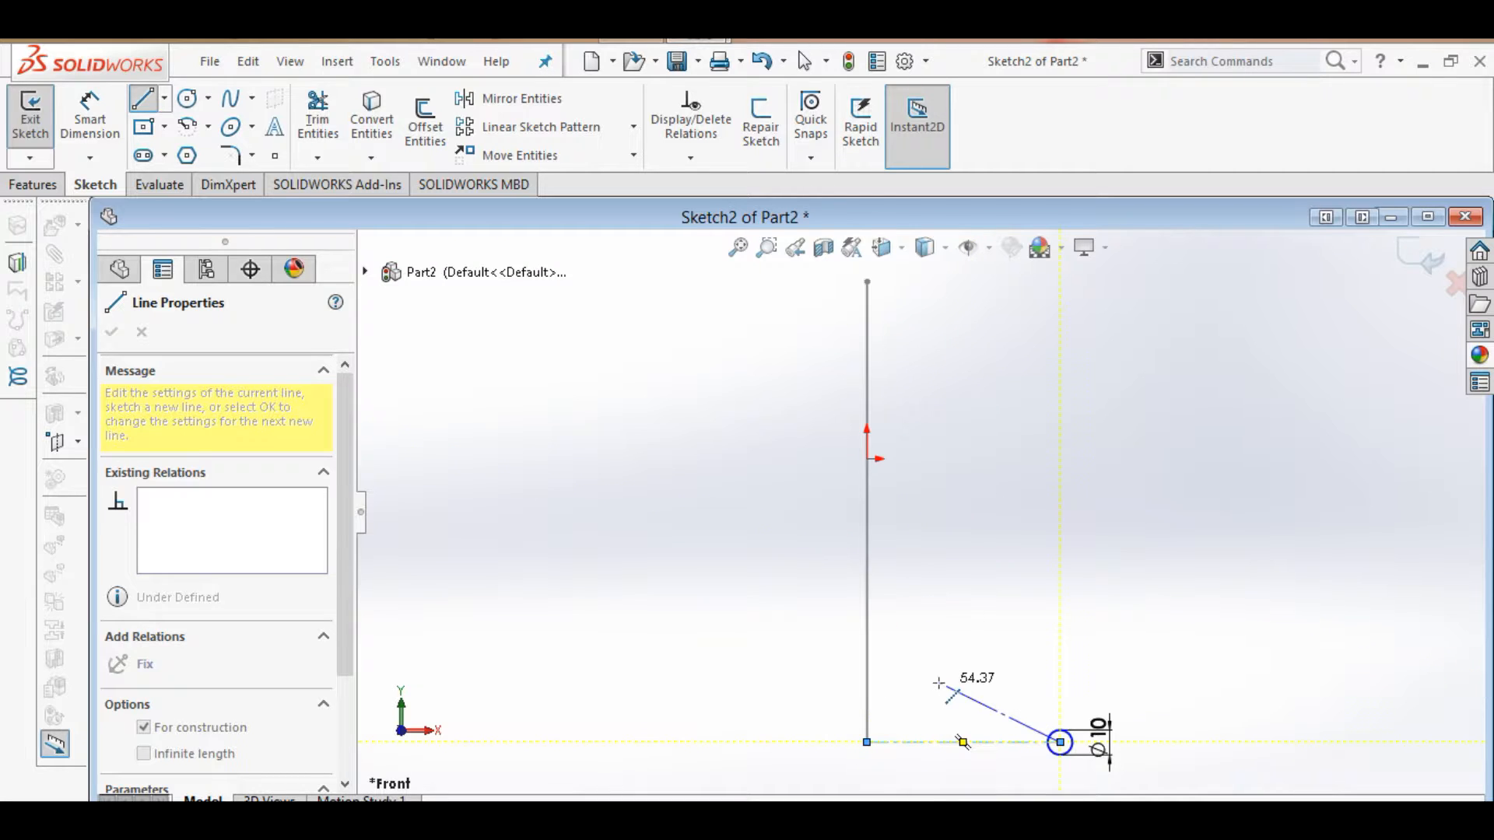
pyautogui.rightClick(981, 653)
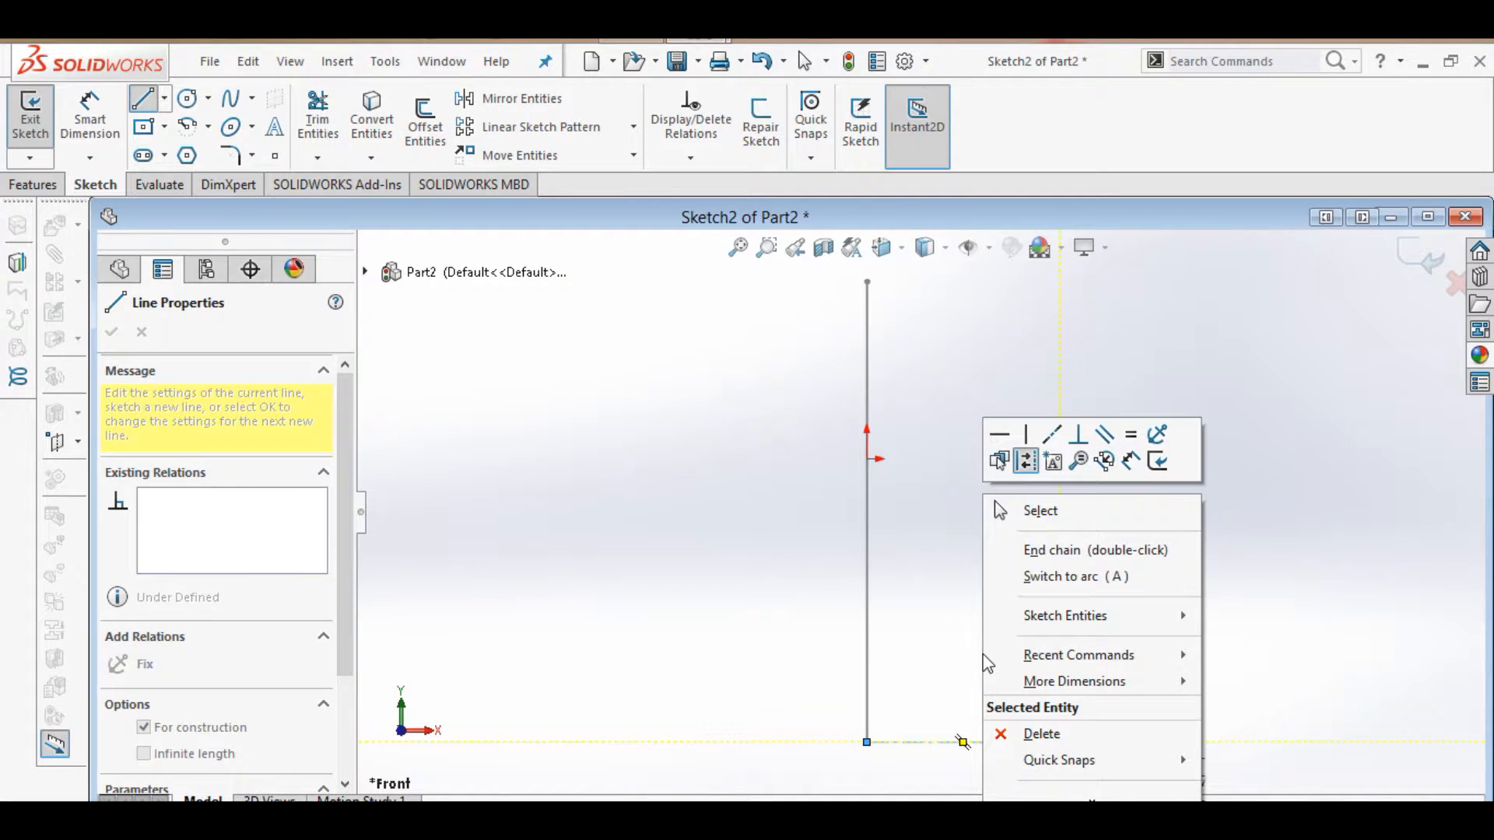
pyautogui.click(1028, 512)
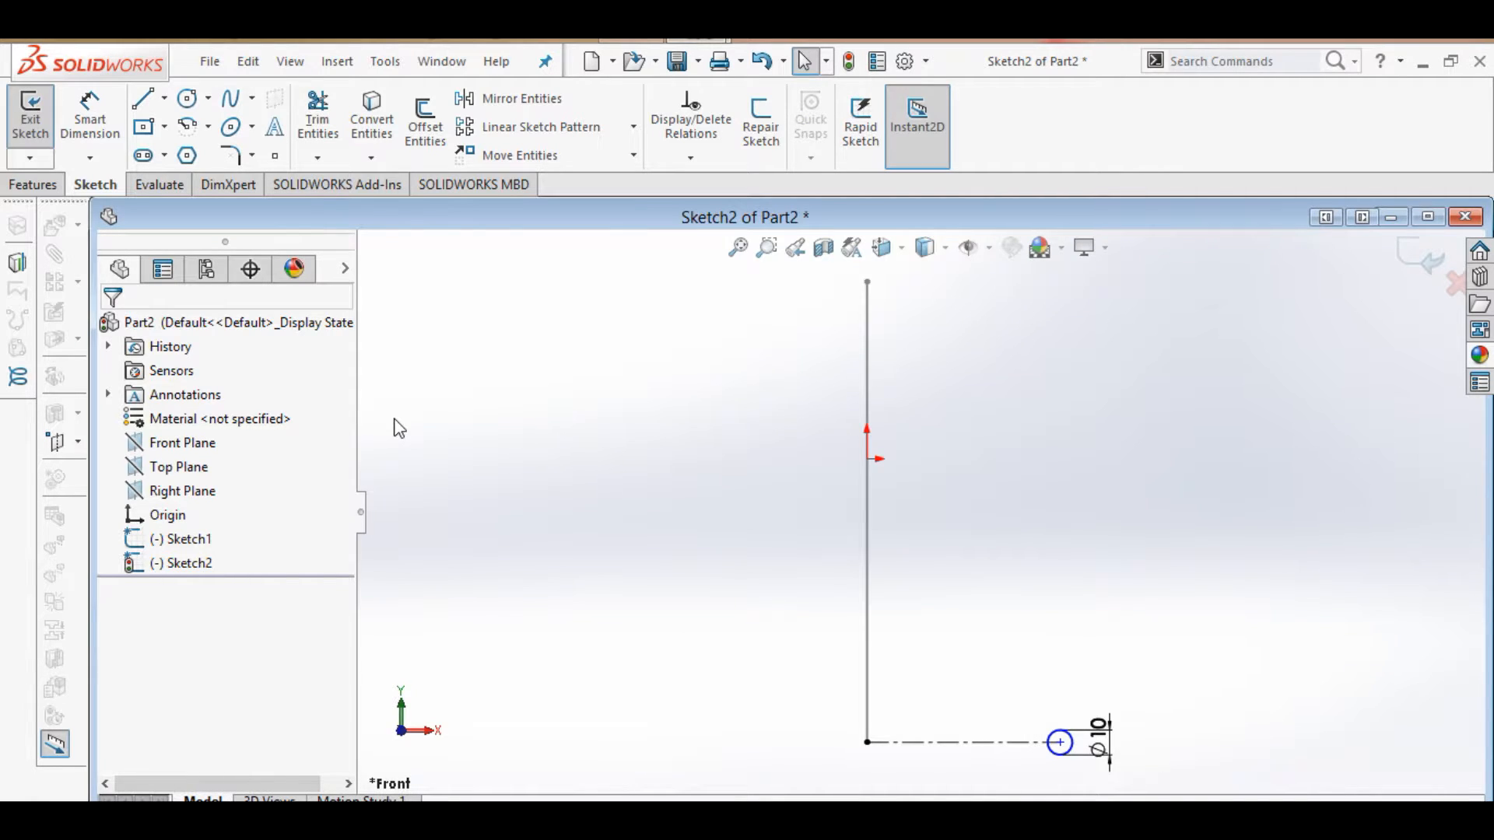
# Dimension the distance between the circle's center and the vertical line's lower endpoint as 25 mm, and close the sketch
pyautogui.click(88, 120)
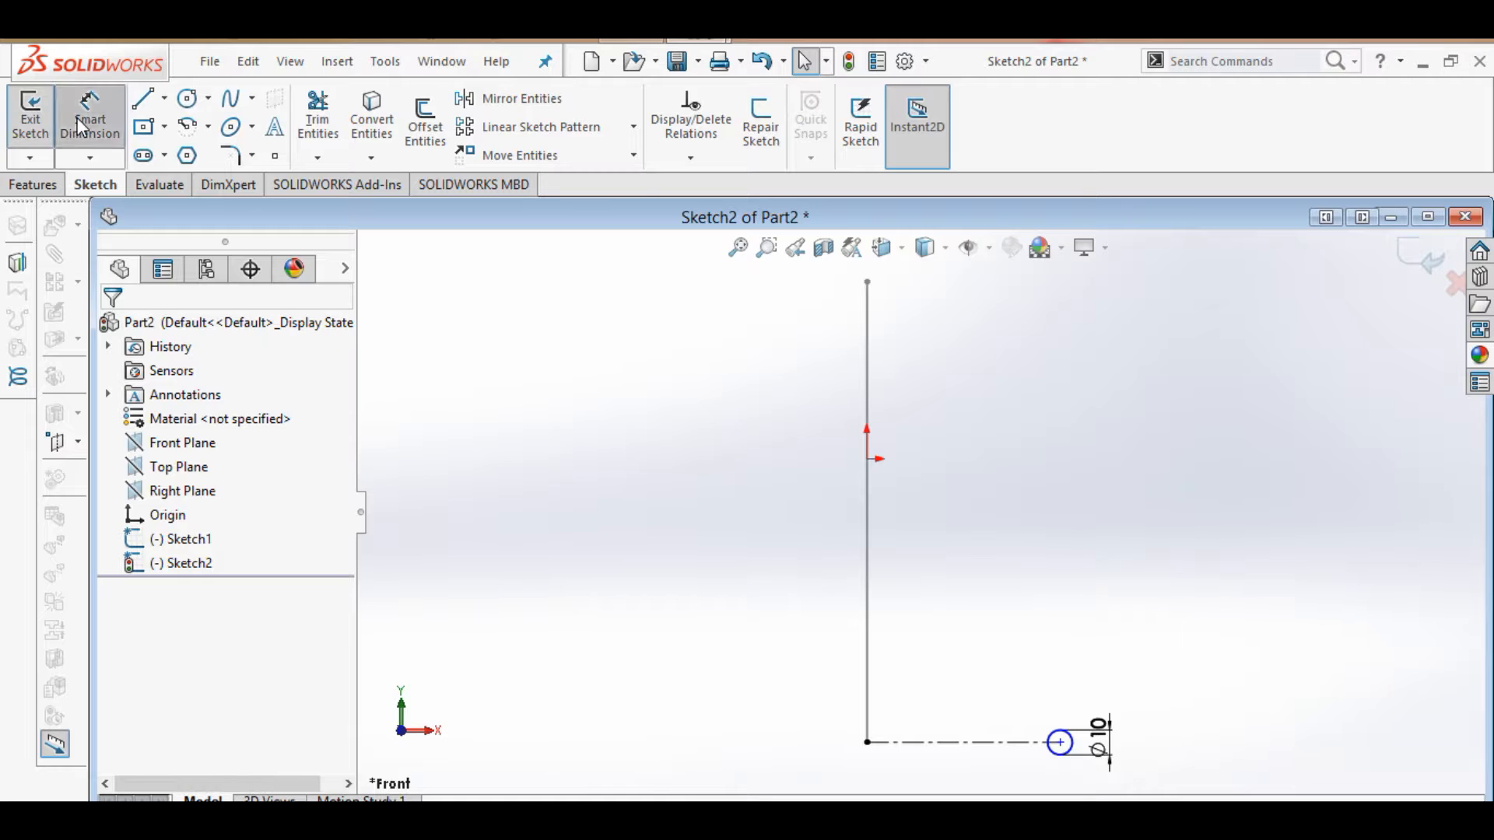
pyautogui.click(738, 247)
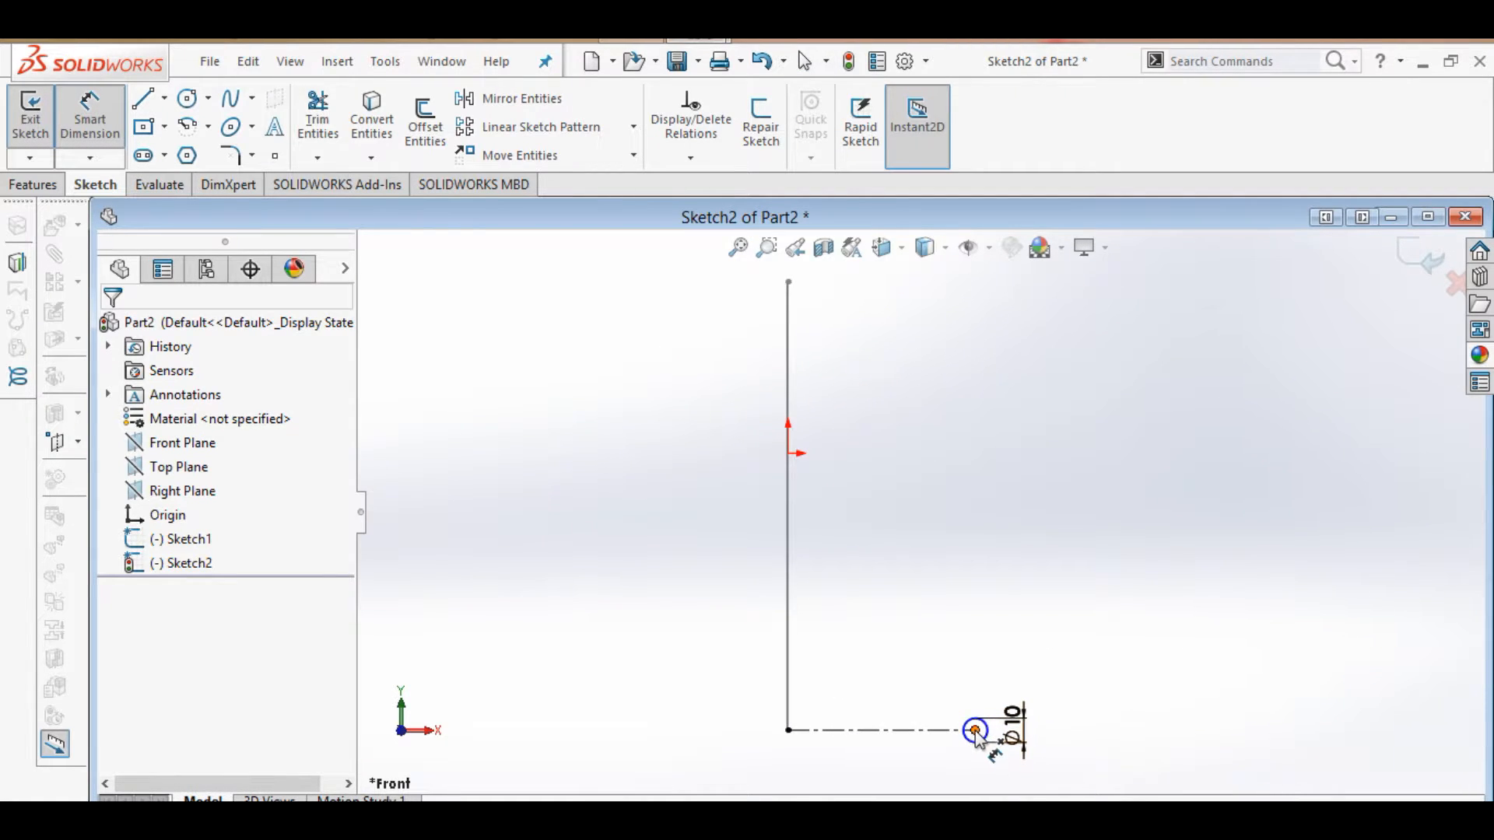
pyautogui.click(975, 731)
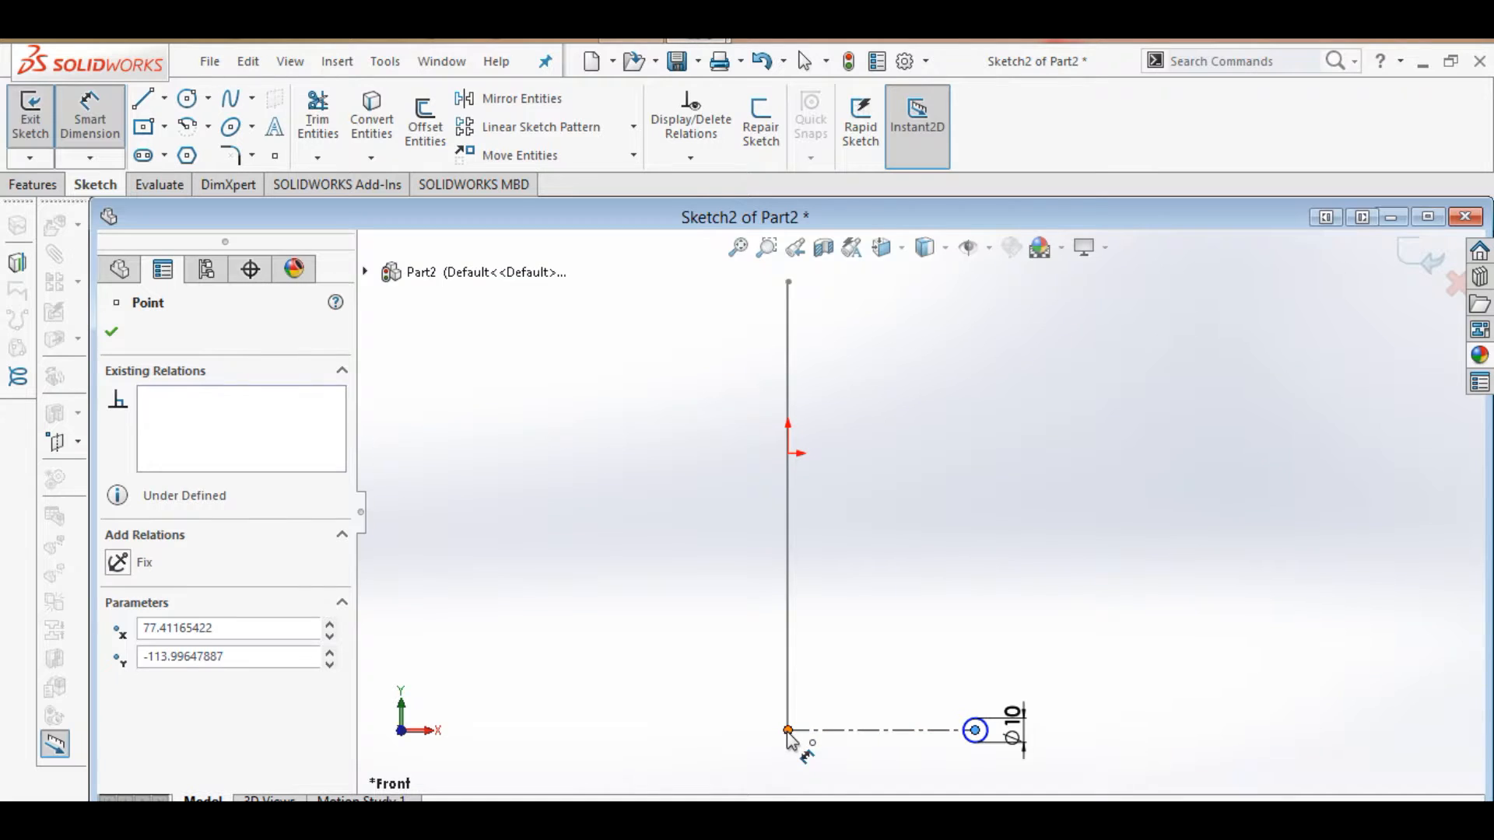
pyautogui.click(787, 730)
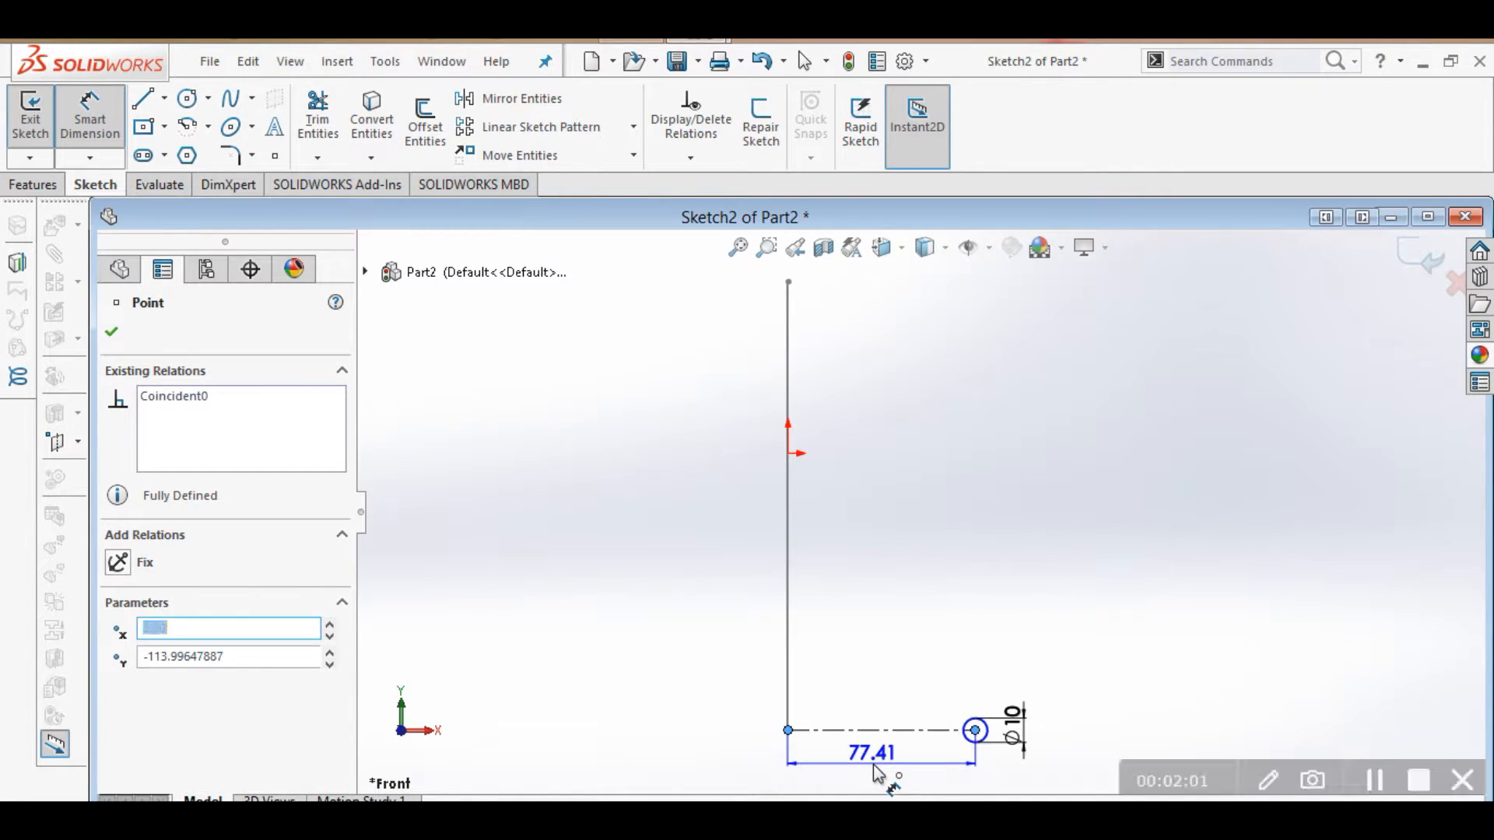
pyautogui.click(873, 764)
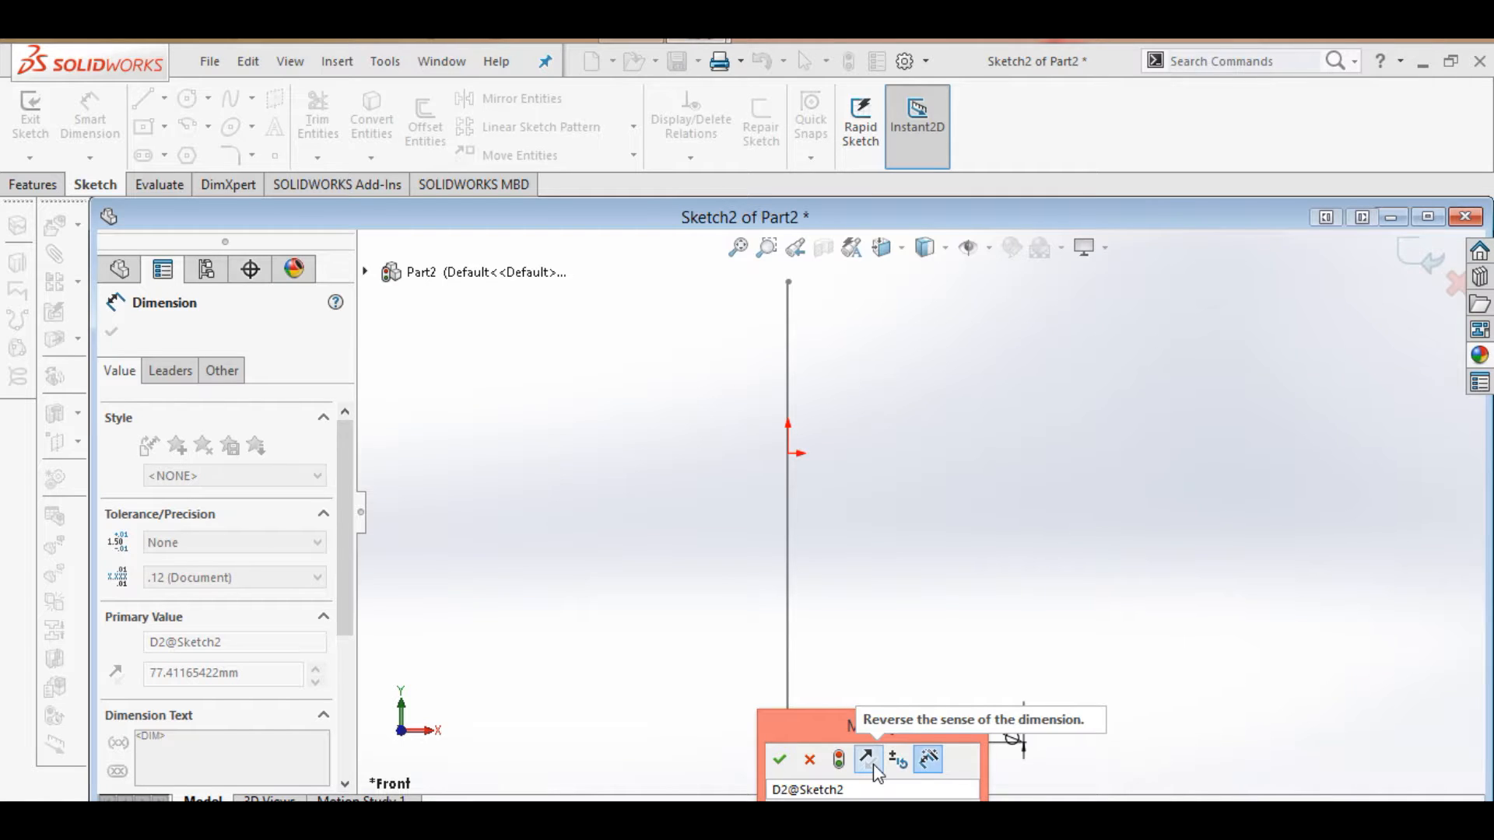
pyautogui.write('75')
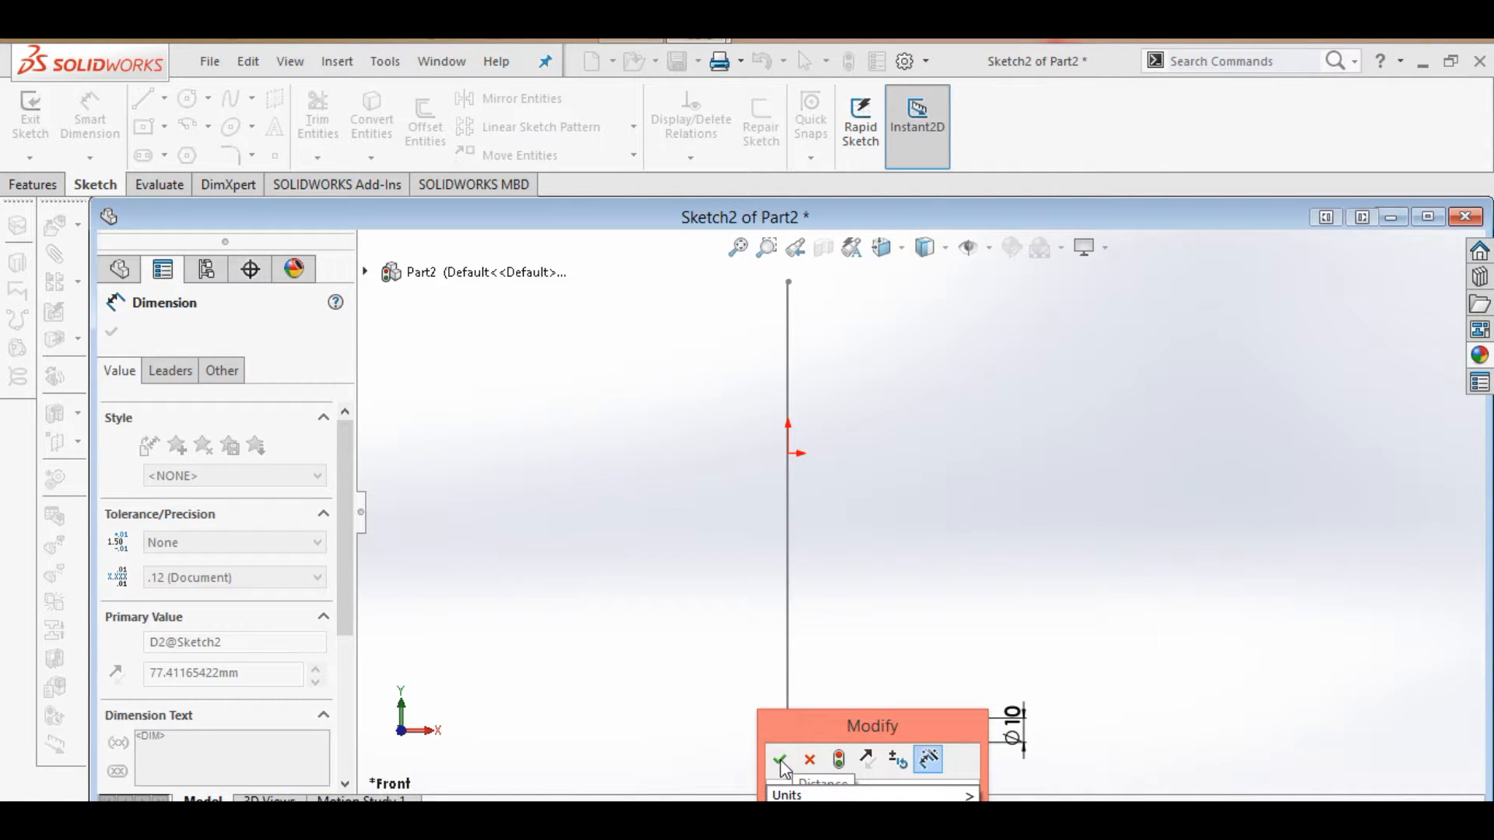
pyautogui.click(779, 760)
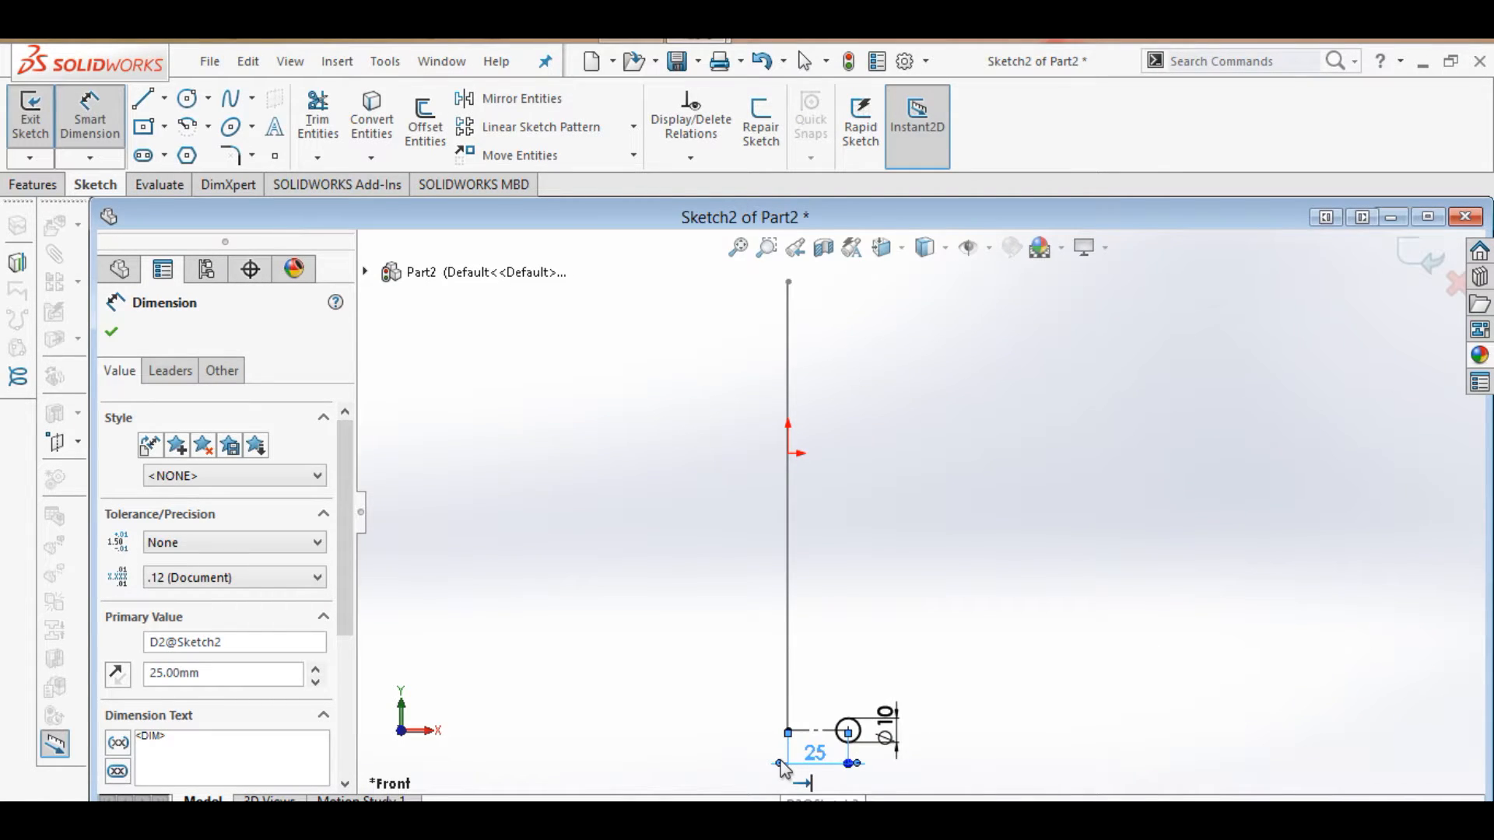
pyautogui.click(114, 332)
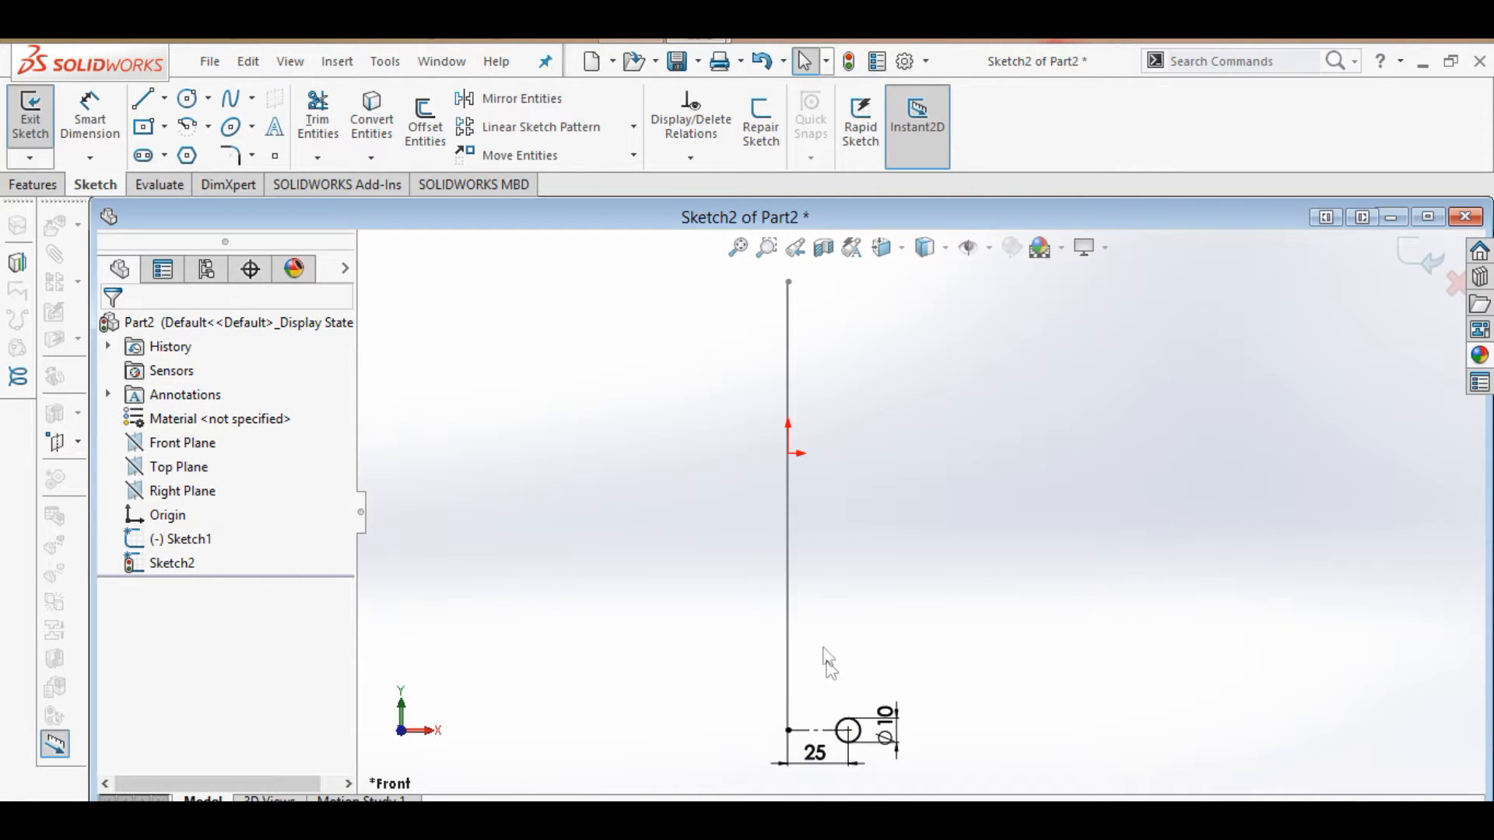
pyautogui.click(1430, 263)
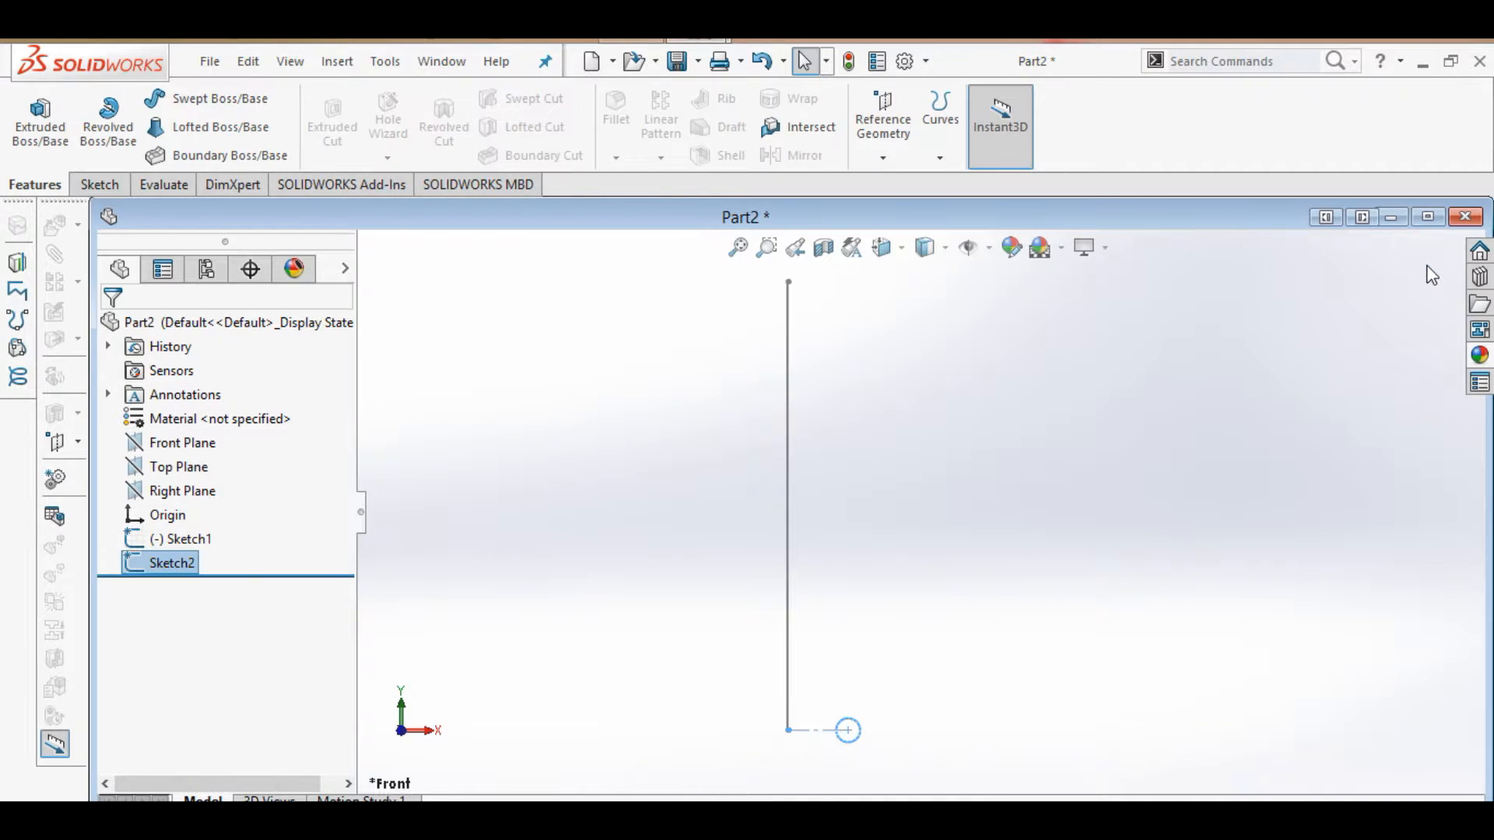
# Start a Swept Boss with the circle as profile and the vertical line as path, with profile orientation Keep Normal Constant
pyautogui.click(214, 98)
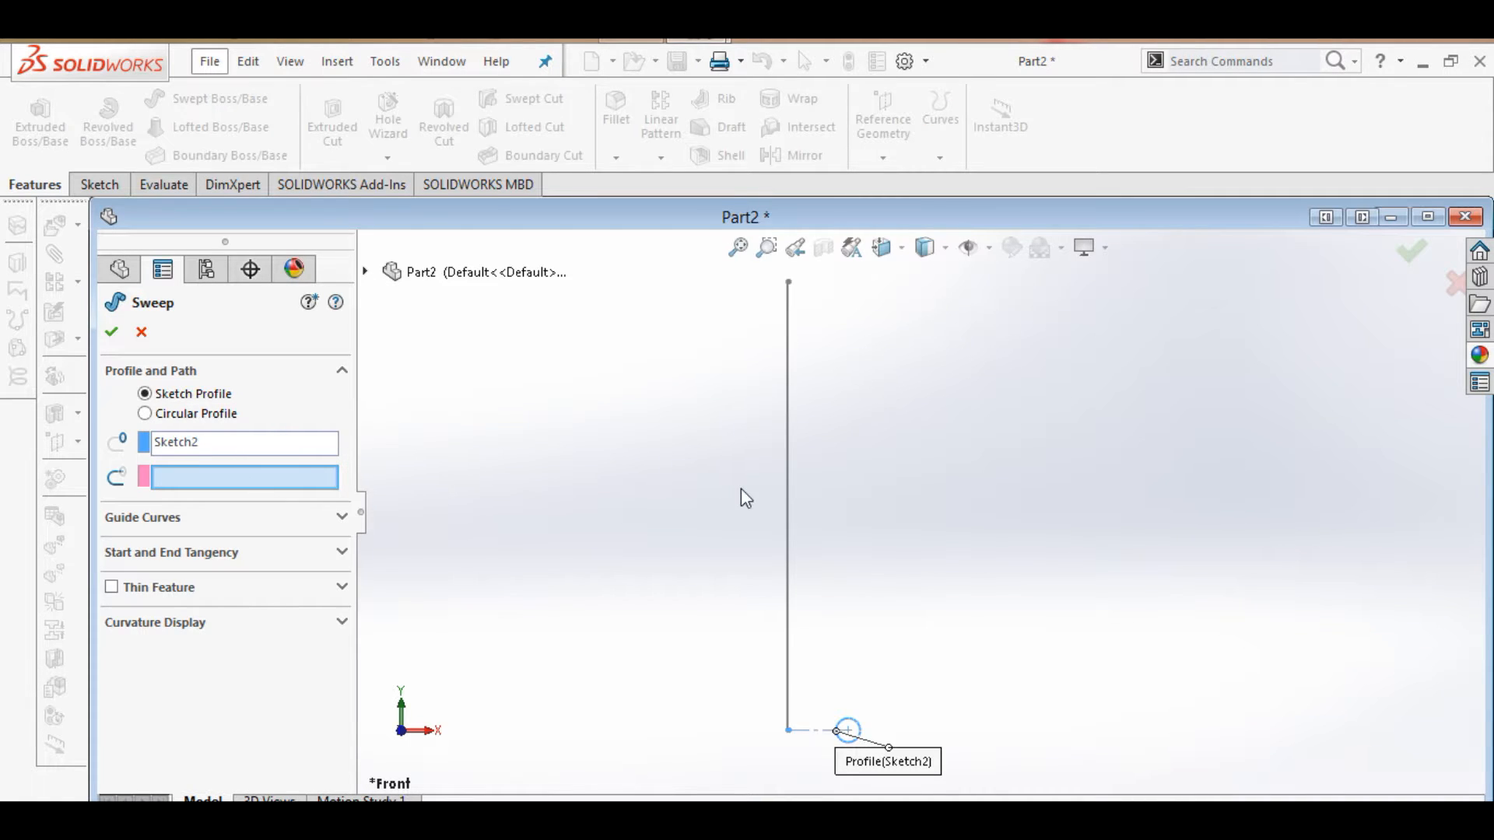
pyautogui.click(786, 493)
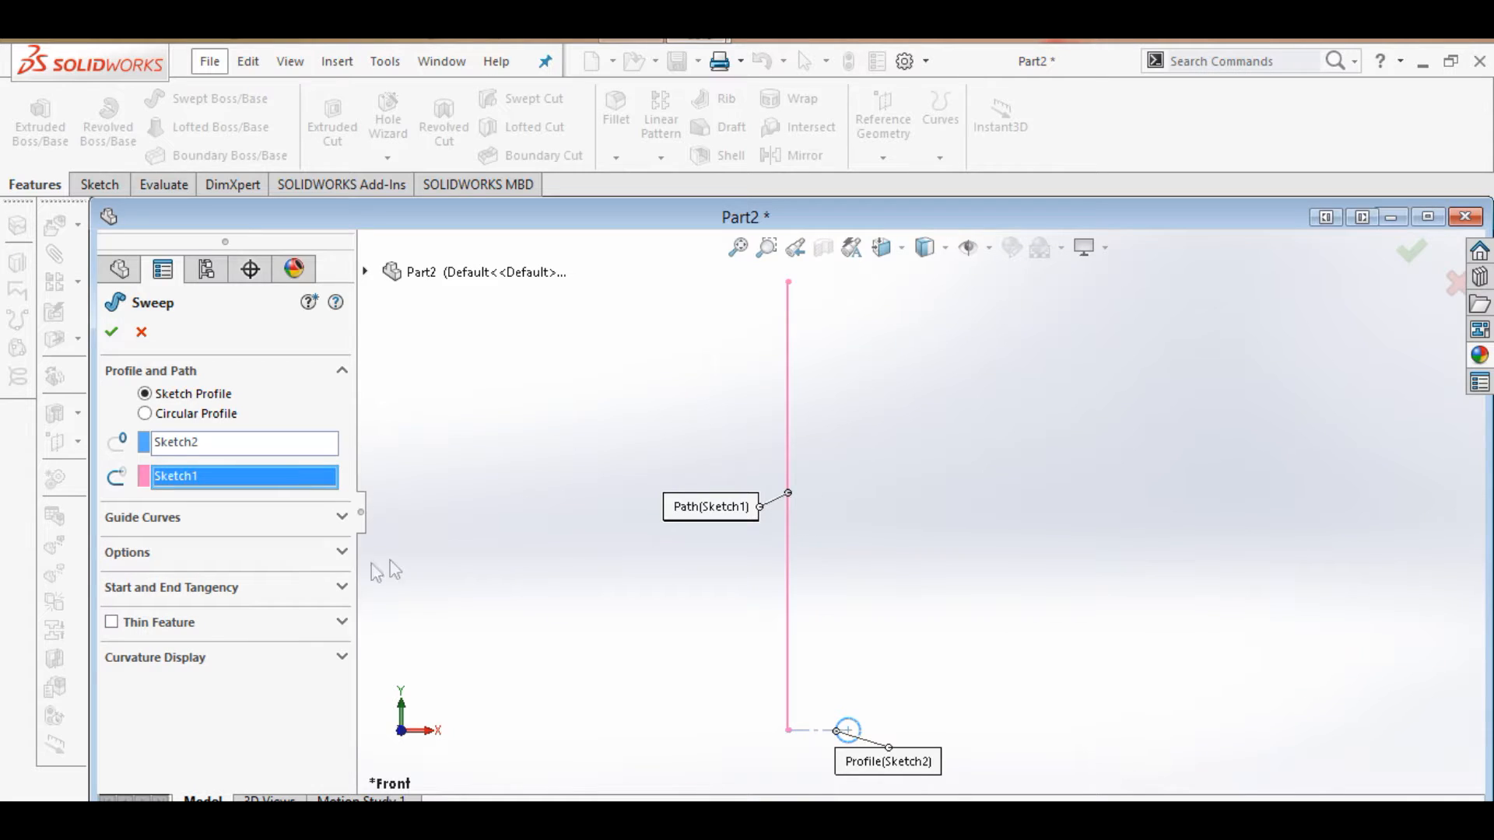
pyautogui.click(340, 554)
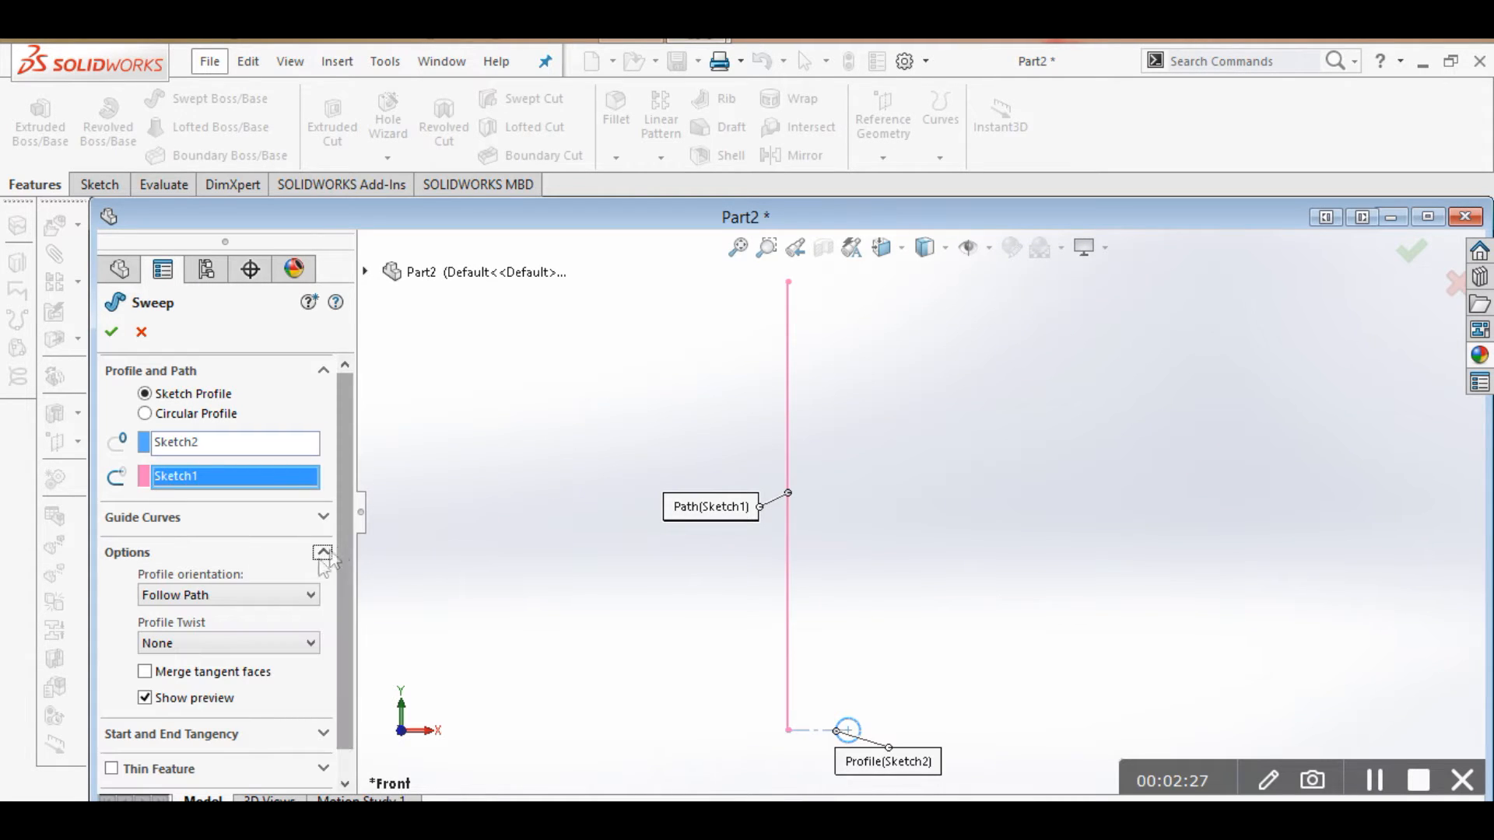
pyautogui.click(310, 595)
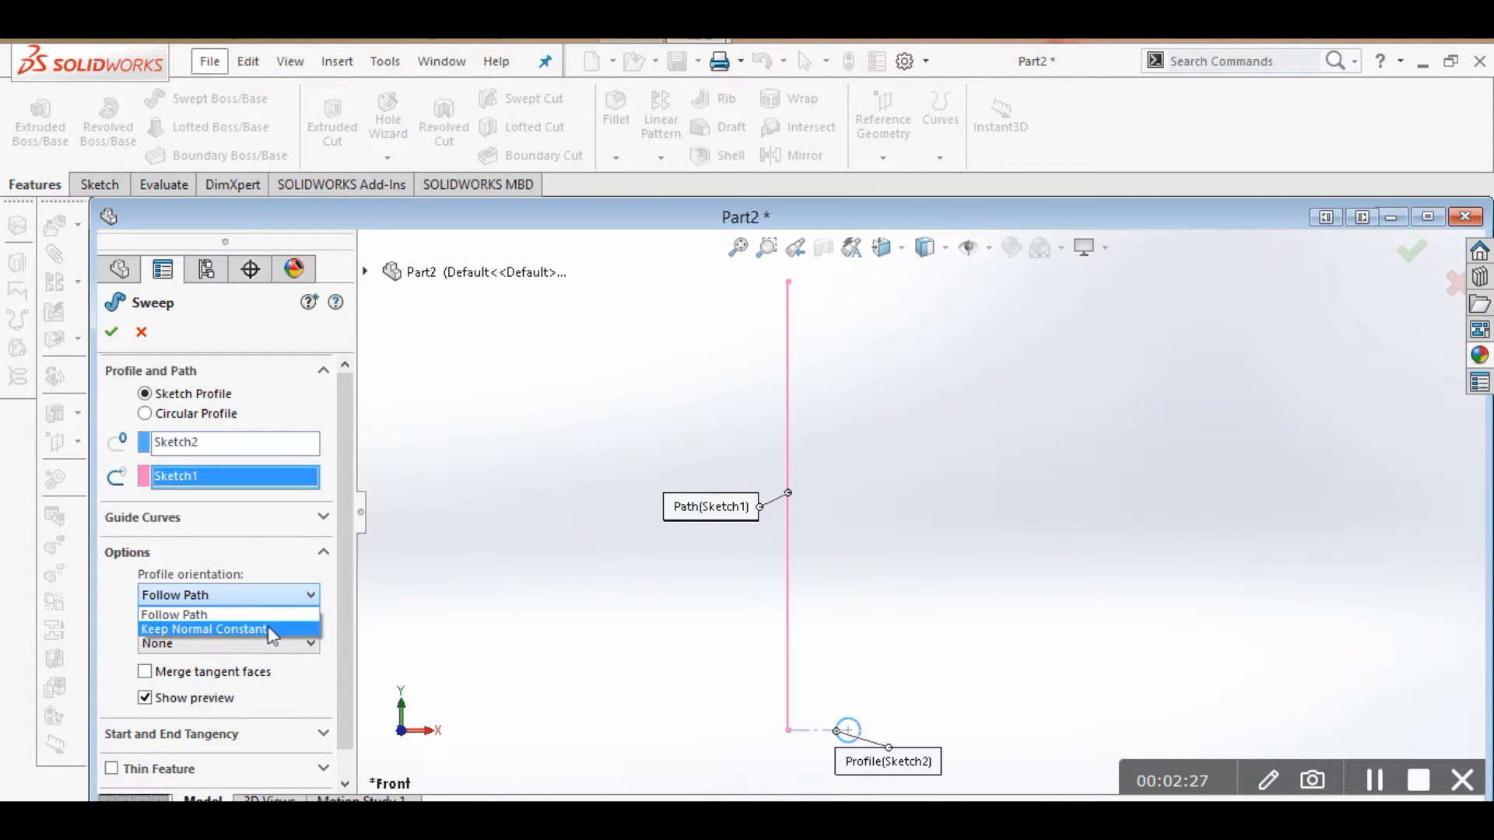
pyautogui.click(267, 626)
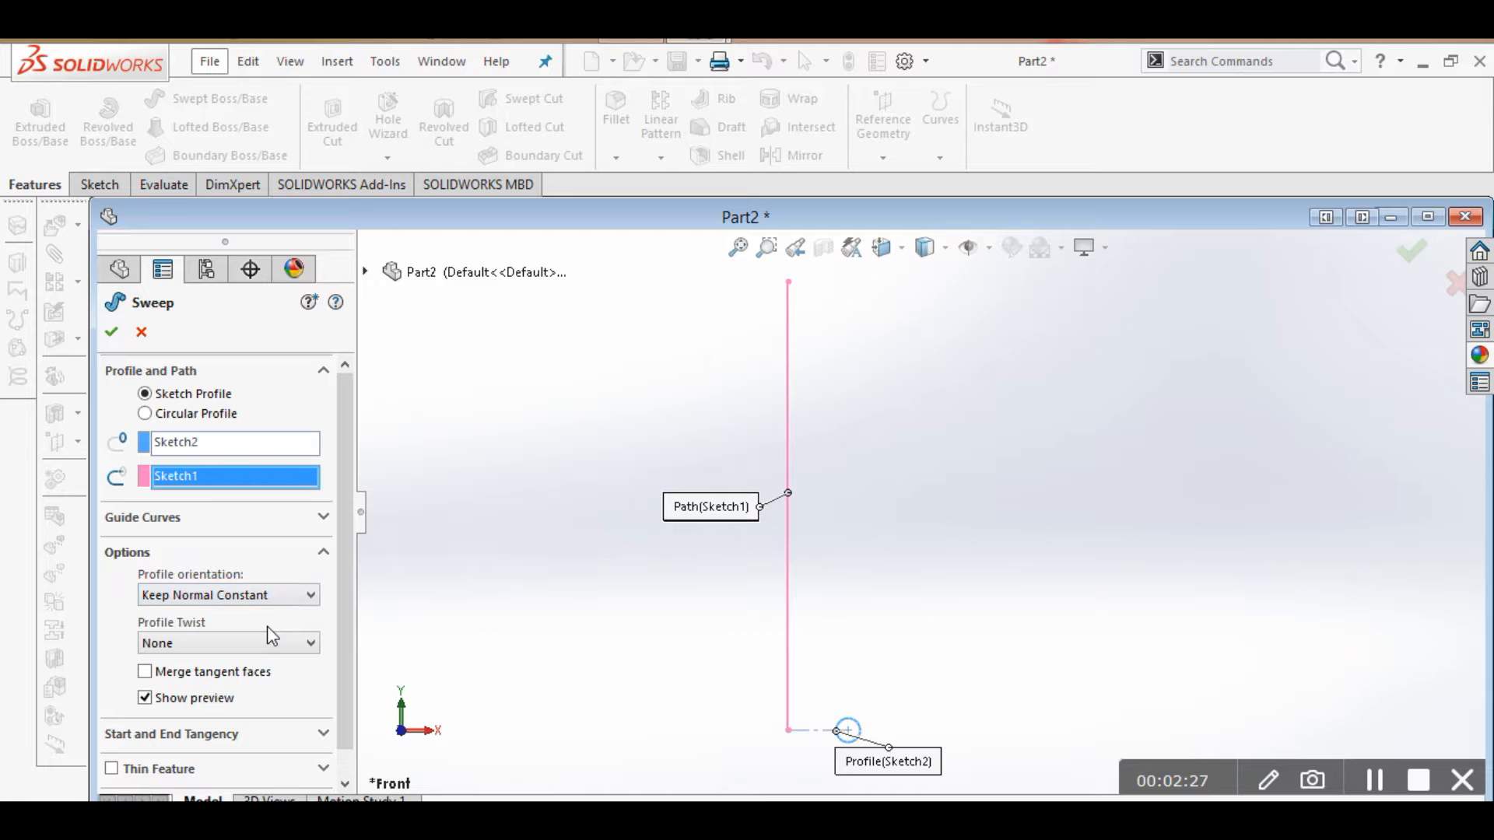
# Specify a profile twist of 10 revolutions along the path and create the sweep
pyautogui.click(311, 640)
pyautogui.click(220, 675)
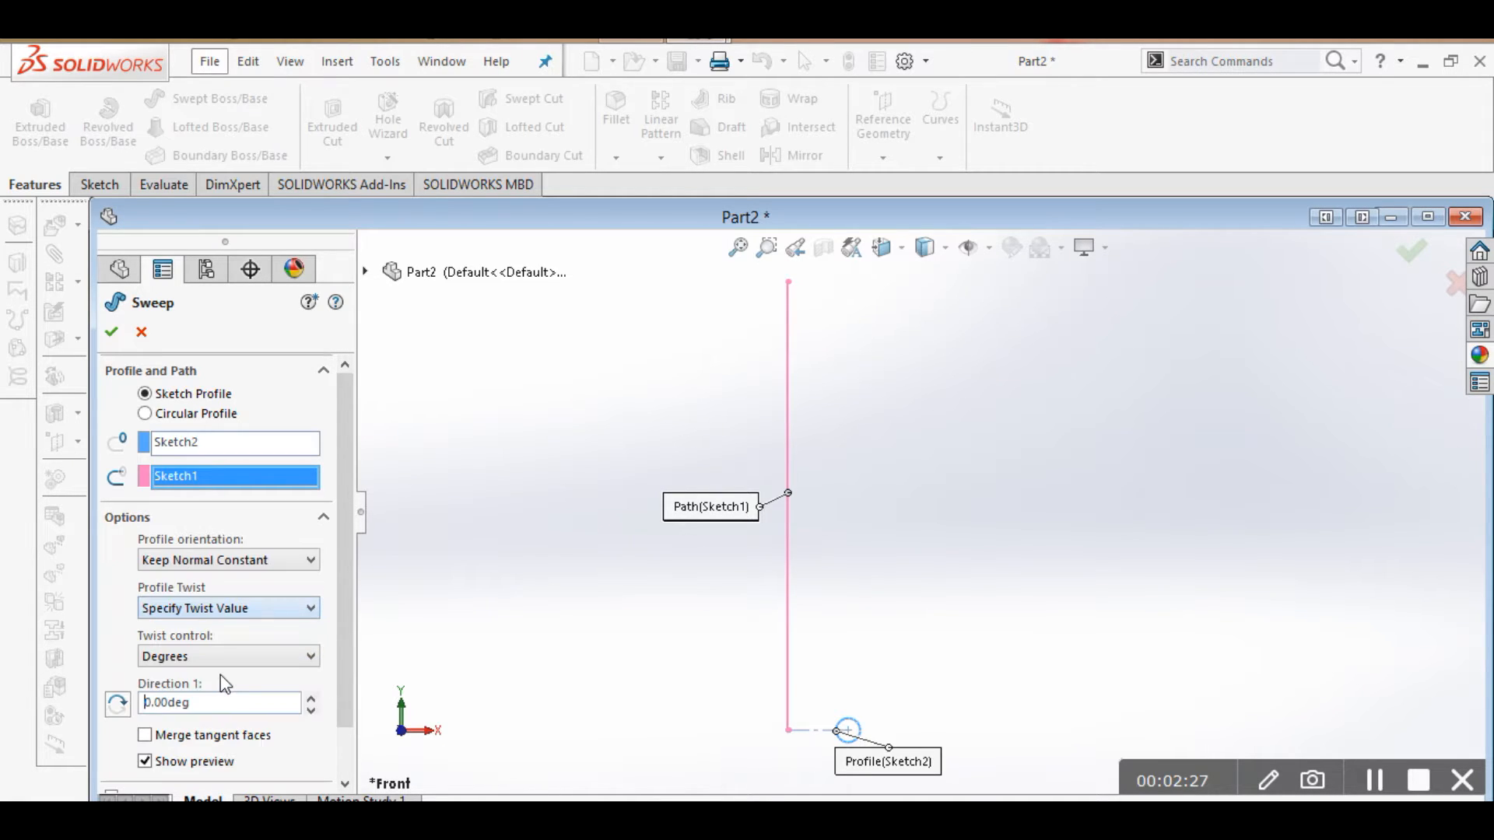
pyautogui.click(311, 657)
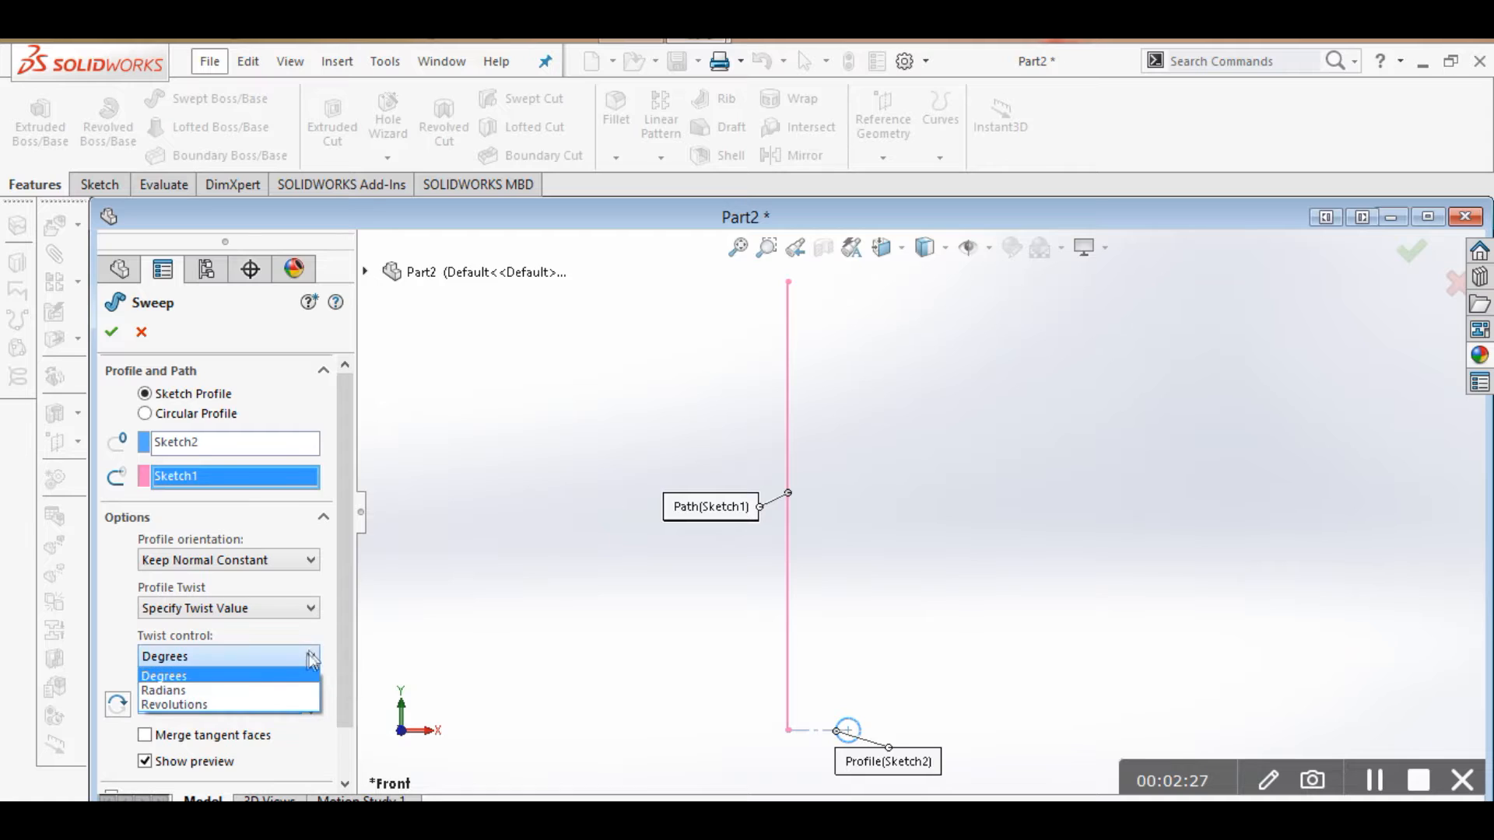
pyautogui.click(202, 703)
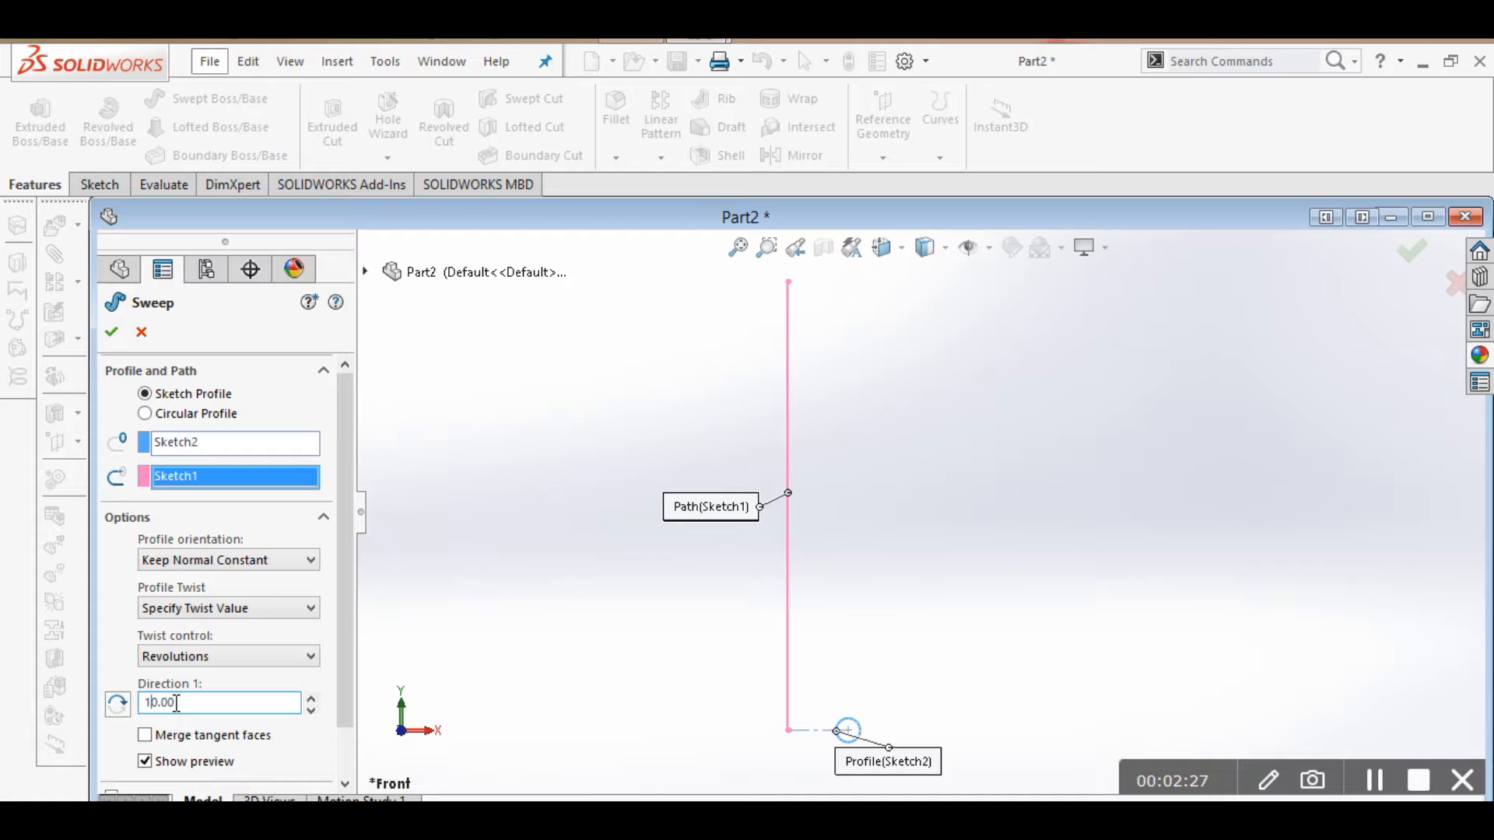
pyautogui.click(112, 331)
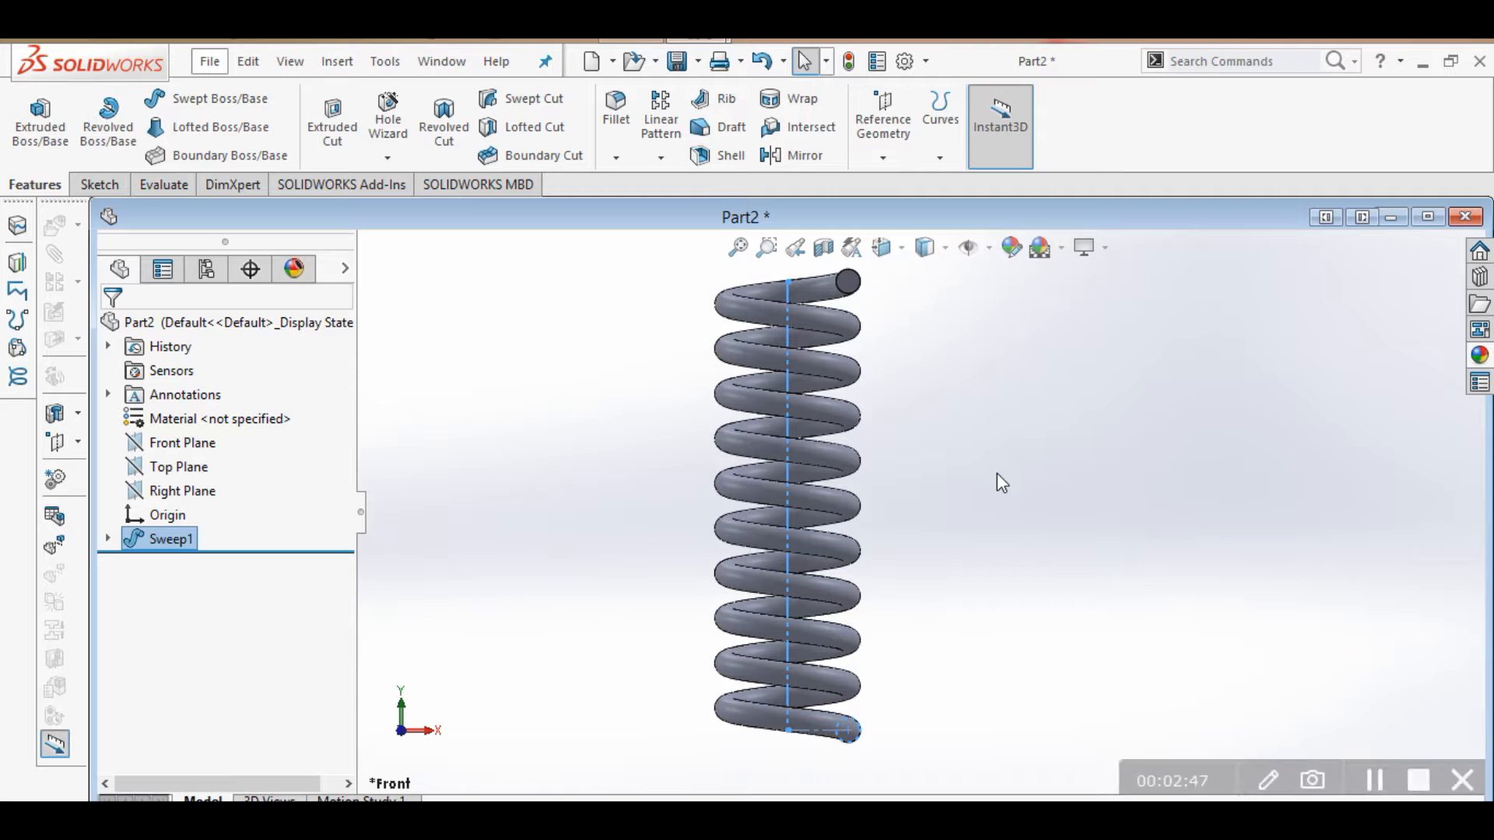
# Examine the swept coil spring's turns and end faces from several viewing angles
pyautogui.click(996, 473)
pyautogui.press('Down')
pyautogui.press('Down')
pyautogui.press('Down')
pyautogui.press('Down')
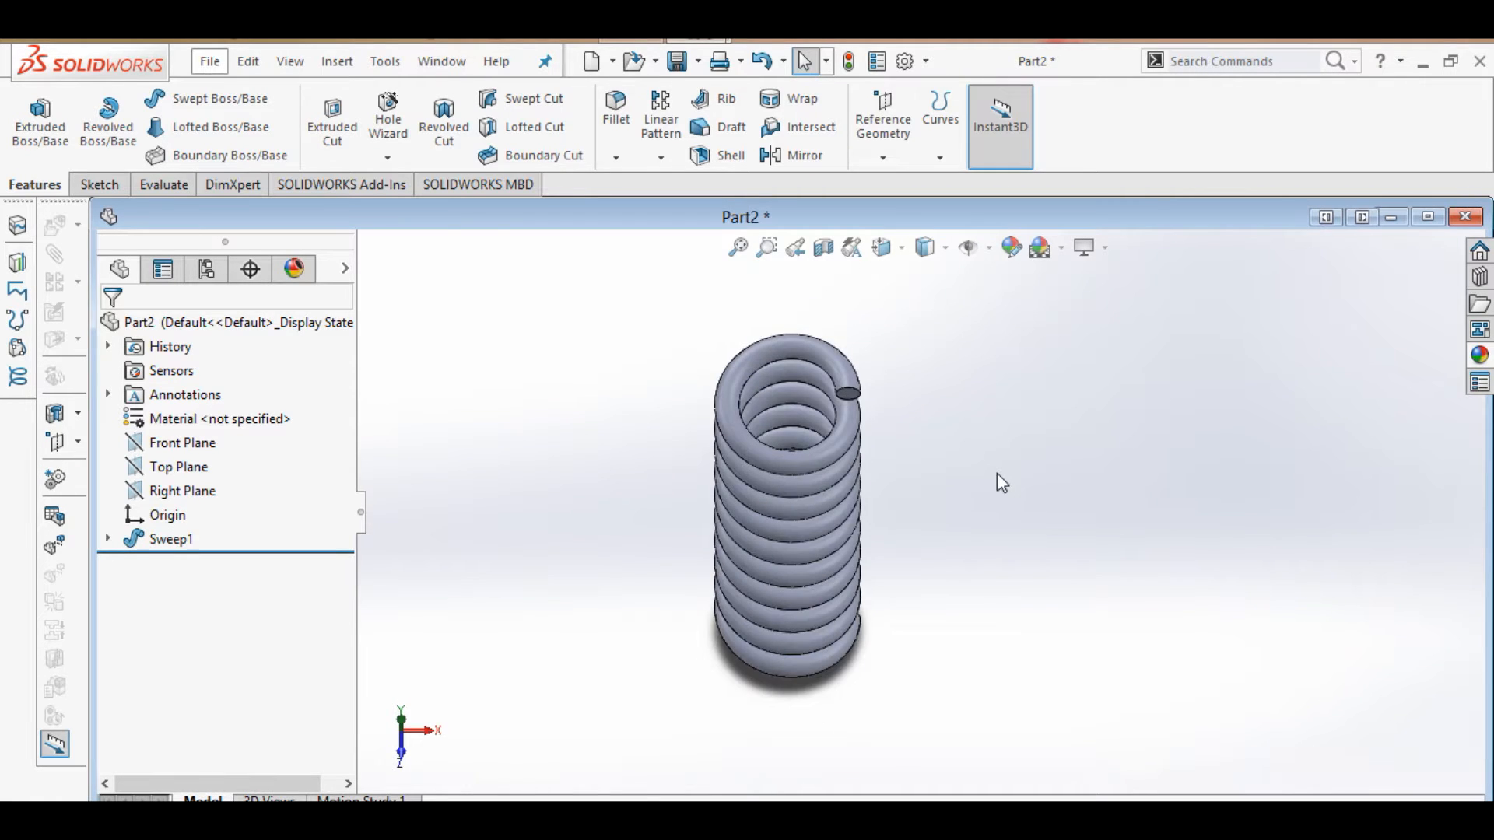
pyautogui.press('Right')
pyautogui.press('Right')
pyautogui.press('Right')
pyautogui.press('Right')
pyautogui.press('Right')
pyautogui.press('Right')
pyautogui.press('Right')
pyautogui.press('Right')
pyautogui.press('Right')
pyautogui.press('Right')
pyautogui.press('Right')
pyautogui.press('Right')
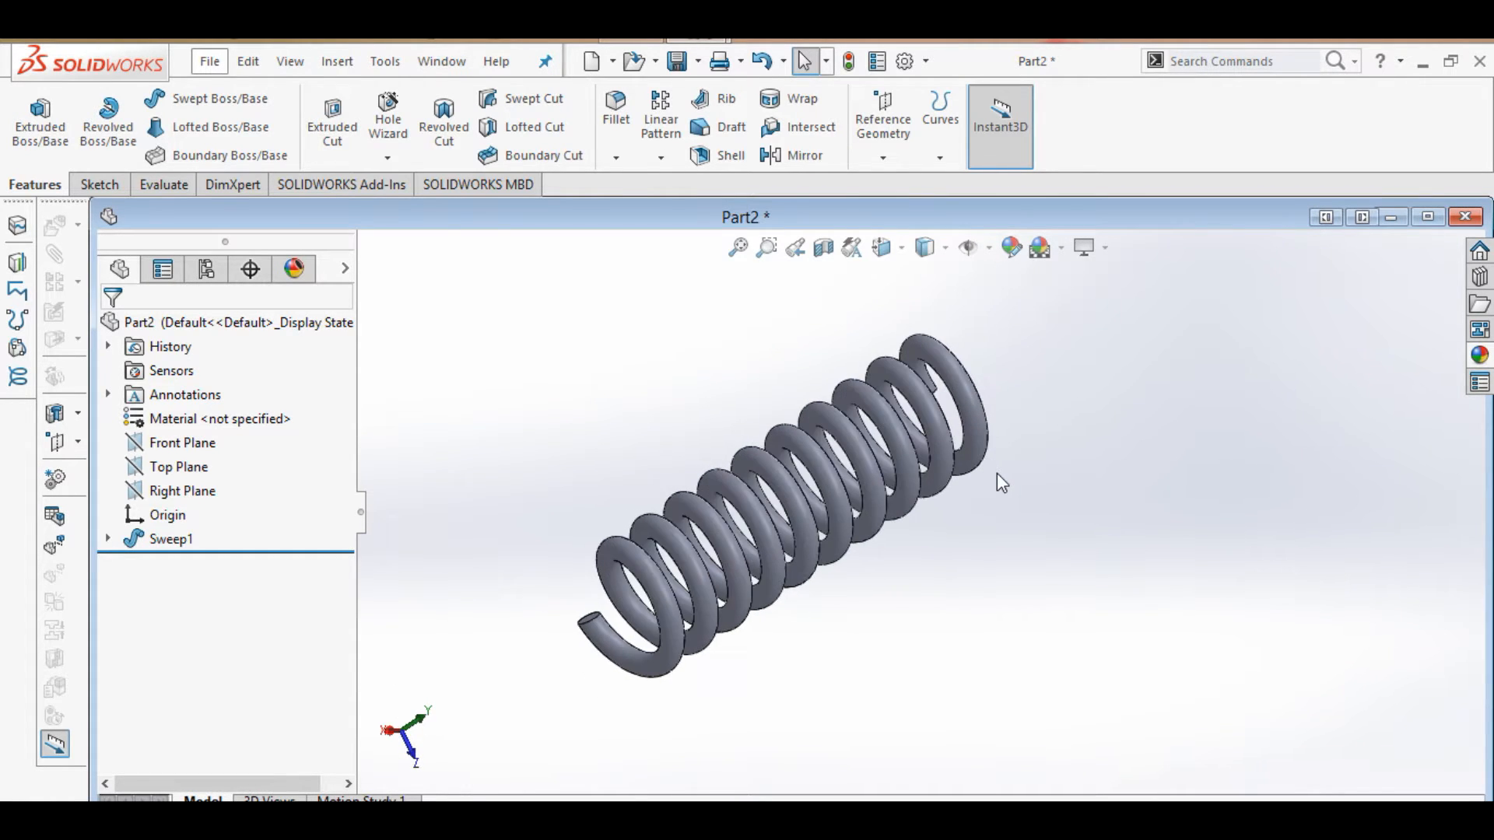
pyautogui.press('Right')
pyautogui.press('Right')
pyautogui.press('Right')
pyautogui.press('Right')
pyautogui.press('Right')
pyautogui.press('Right')
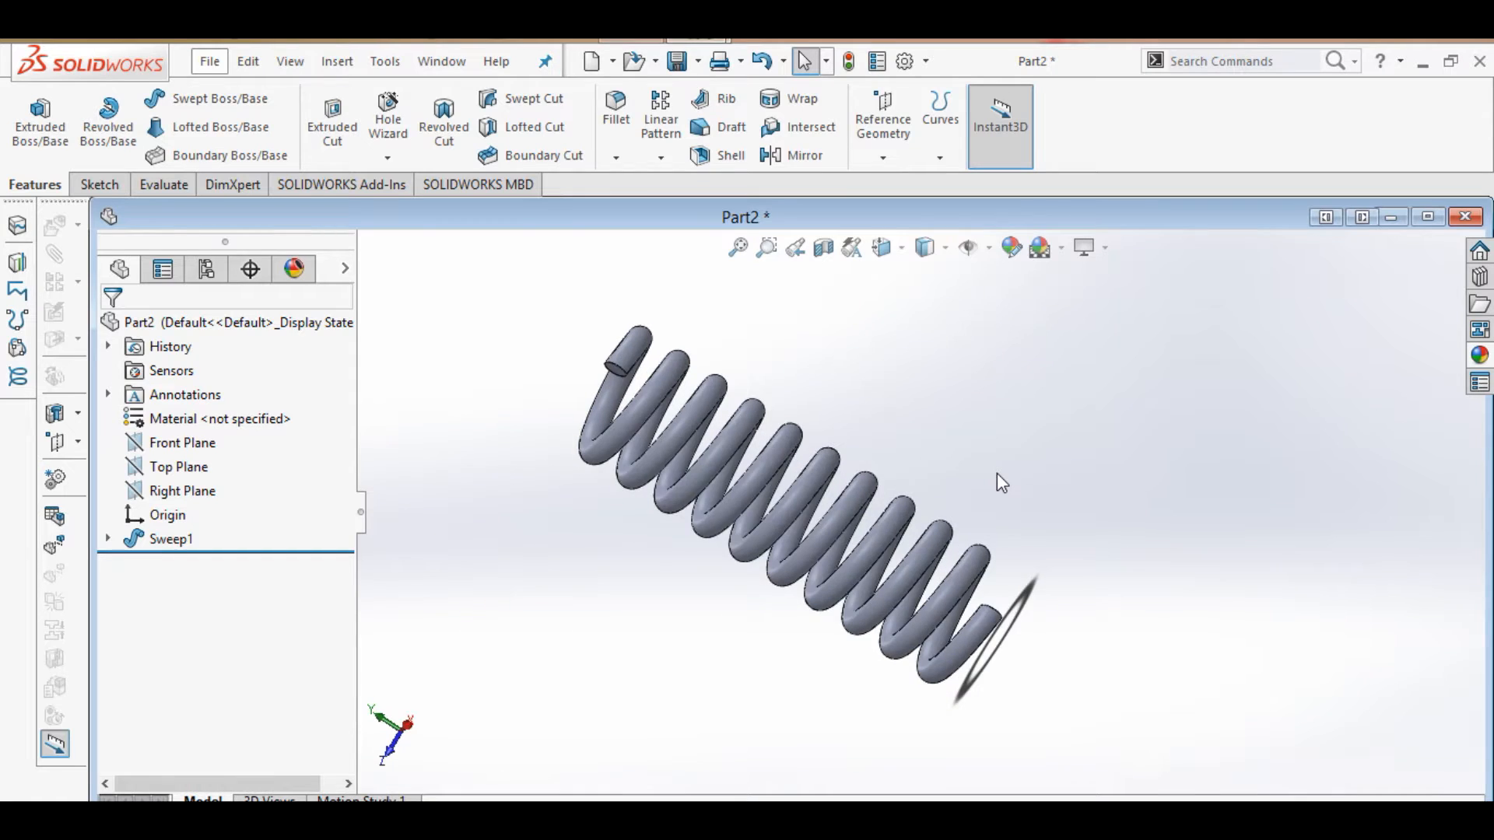
pyautogui.press('Right')
pyautogui.press('Right')
pyautogui.press('Right')
pyautogui.press('Right')
pyautogui.press('Right')
pyautogui.press('Right')
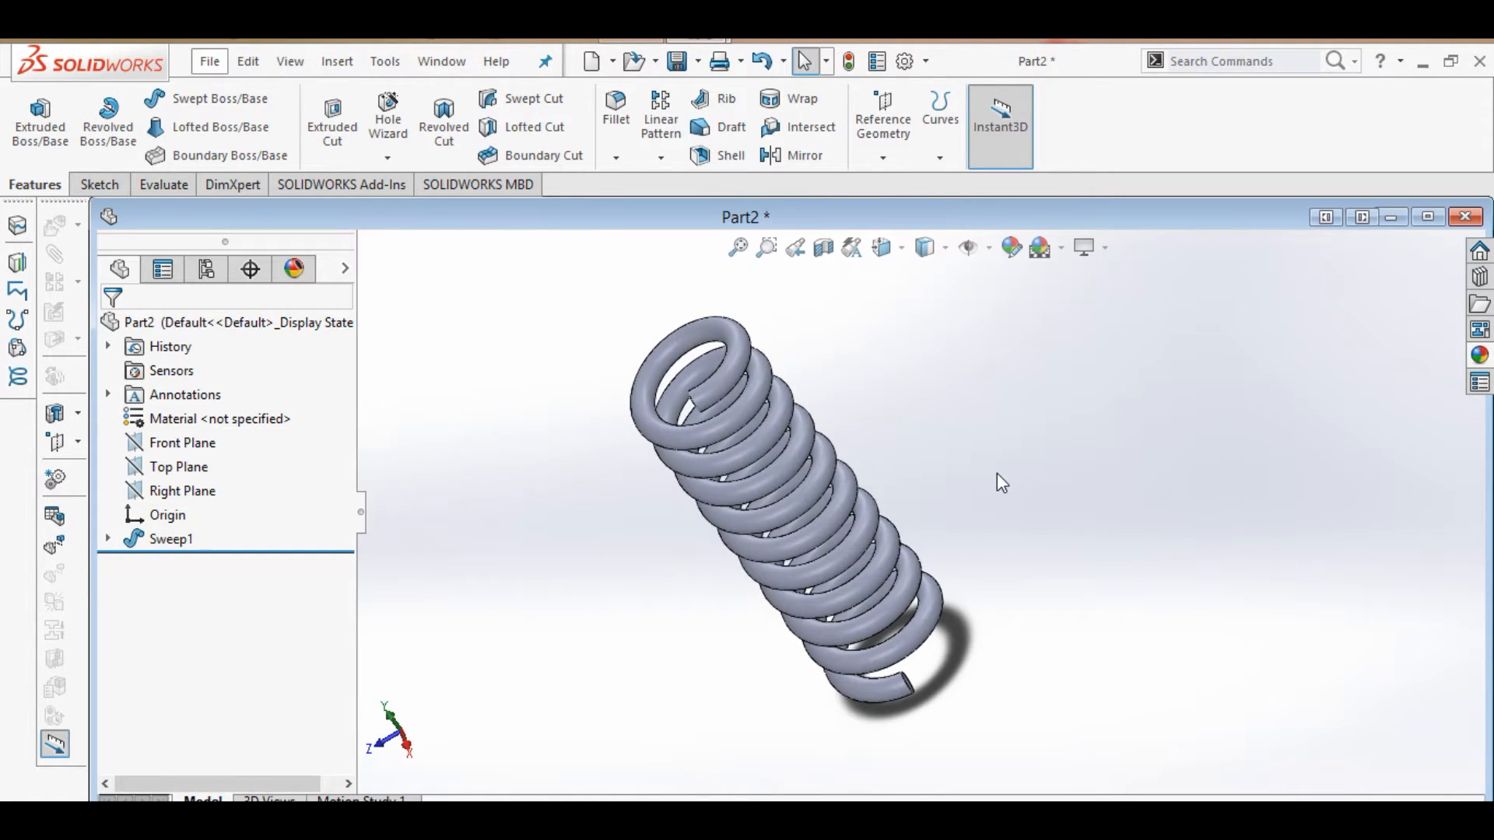
pyautogui.press('Right')
pyautogui.press('Right')
pyautogui.press('Right')
pyautogui.press('Right')
pyautogui.press('Right')
pyautogui.press('Right')
pyautogui.press('Right')
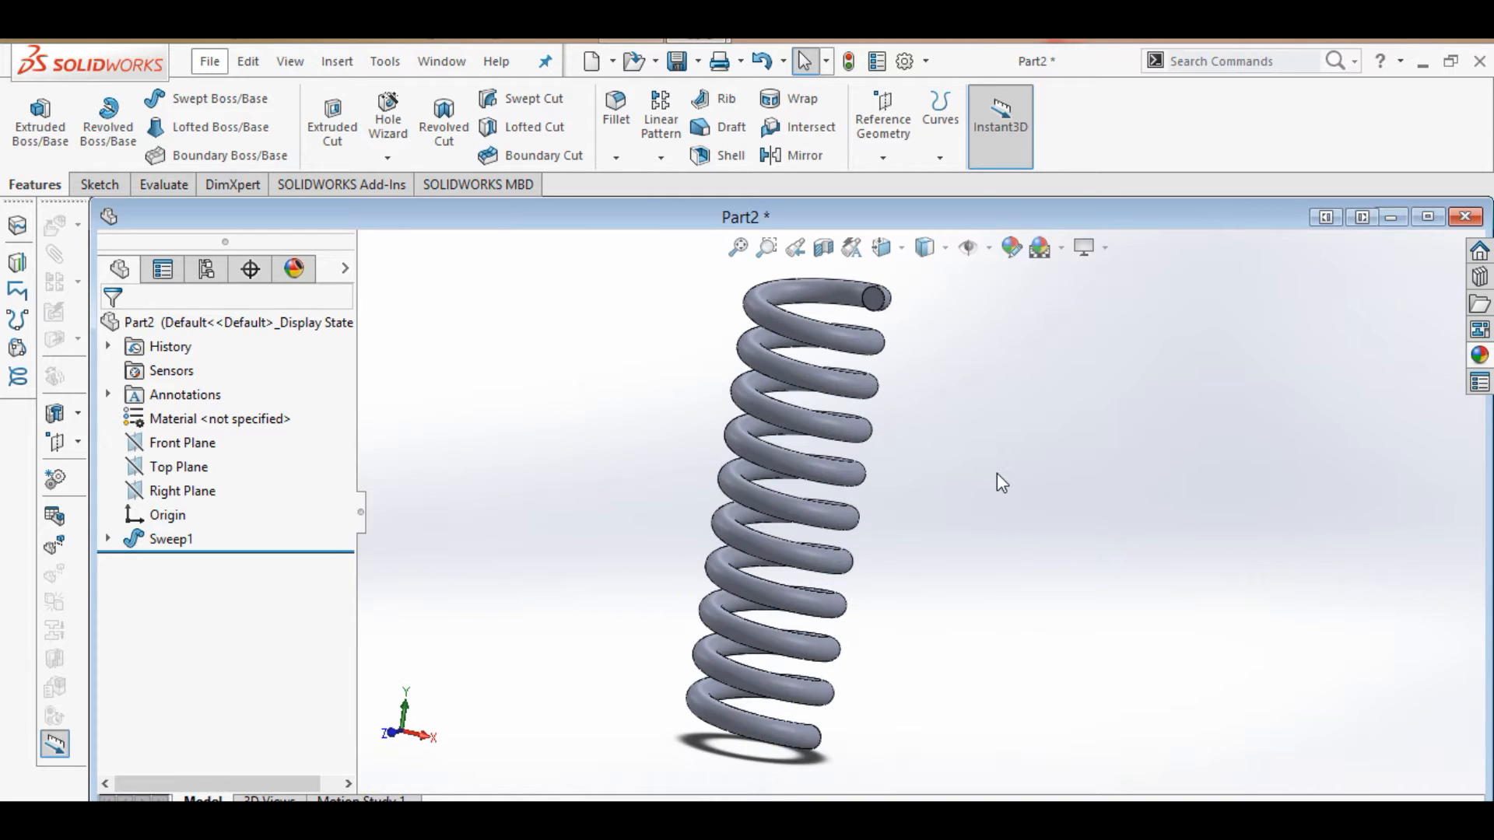
pyautogui.press('Right')
pyautogui.press('Right')
pyautogui.press('Right')
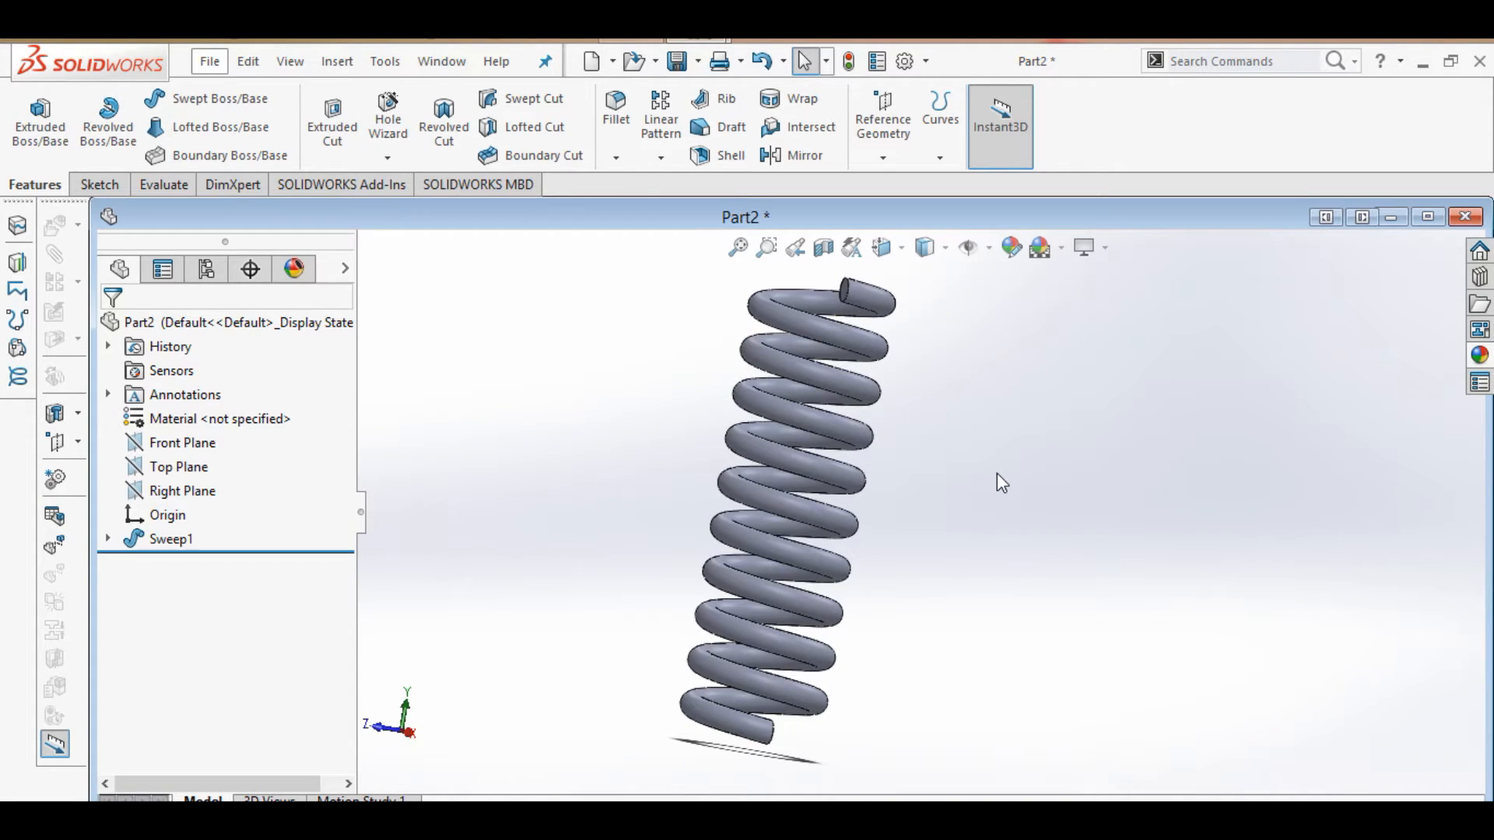
# Apply a dark grey colour (RGB 64, 64, 64) to the sweep feature's appearance
pyautogui.click(187, 540)
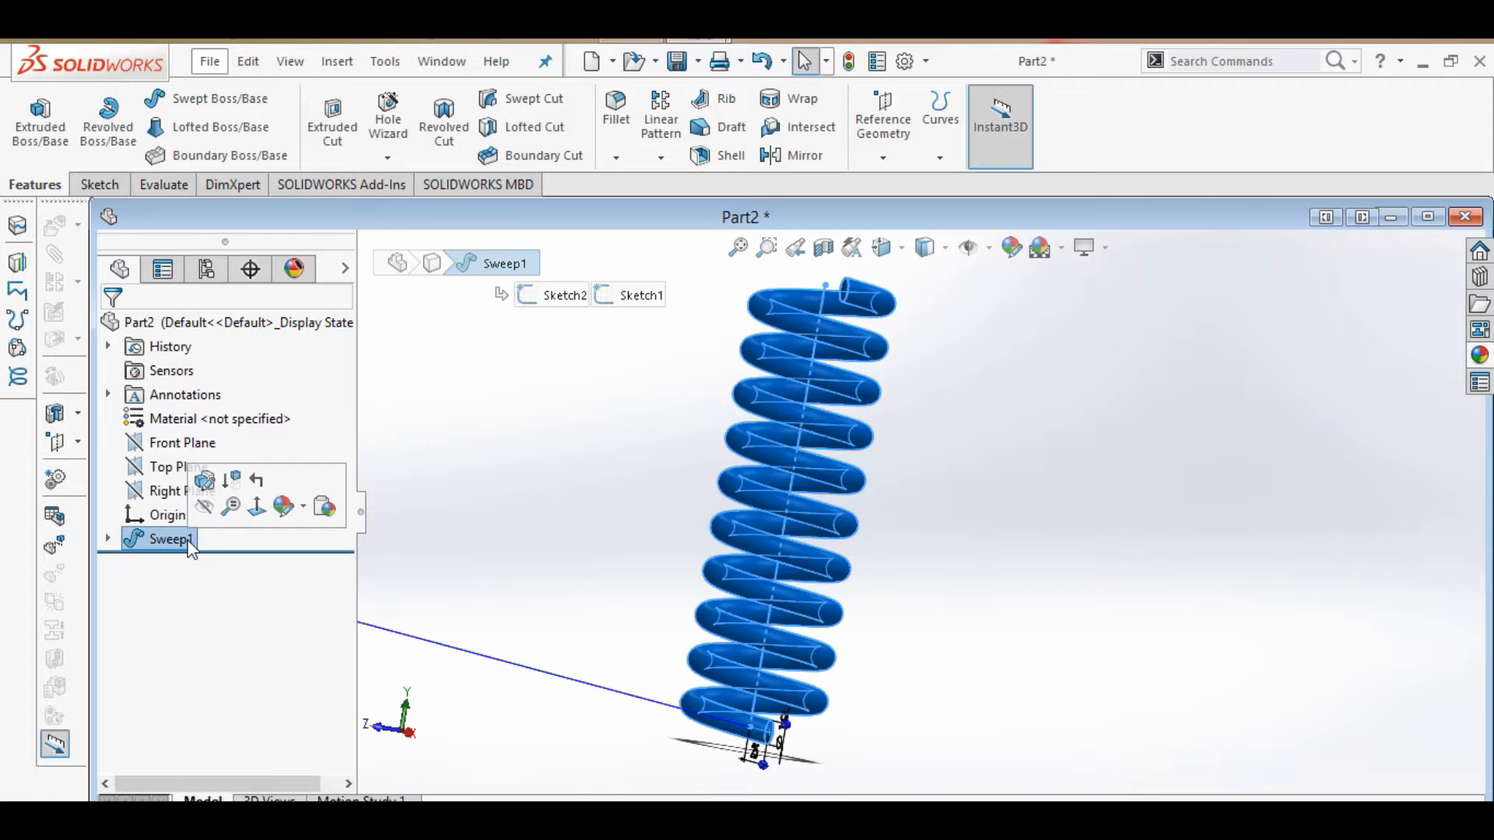
pyautogui.click(284, 512)
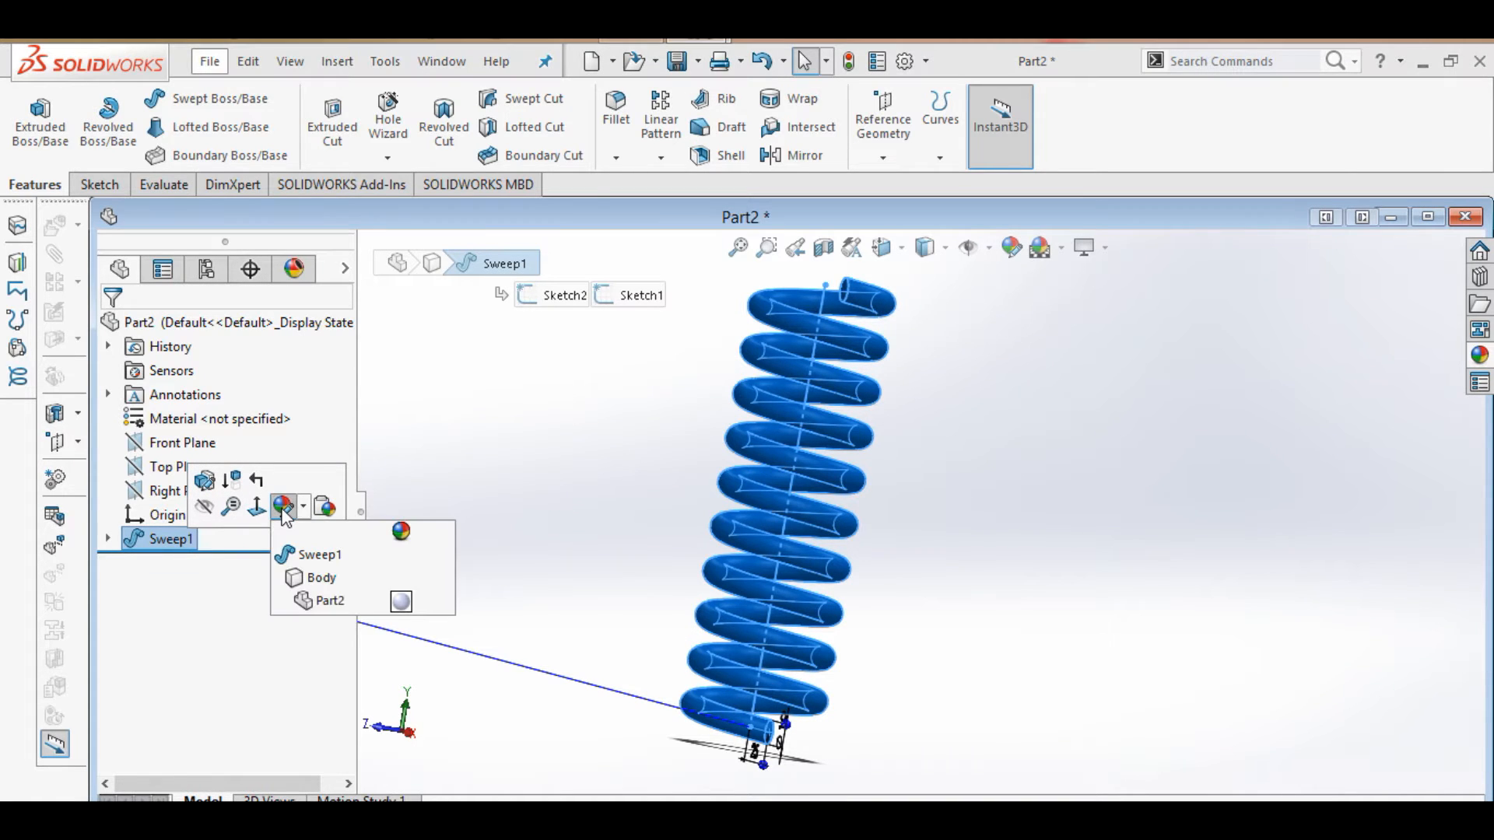
pyautogui.click(315, 556)
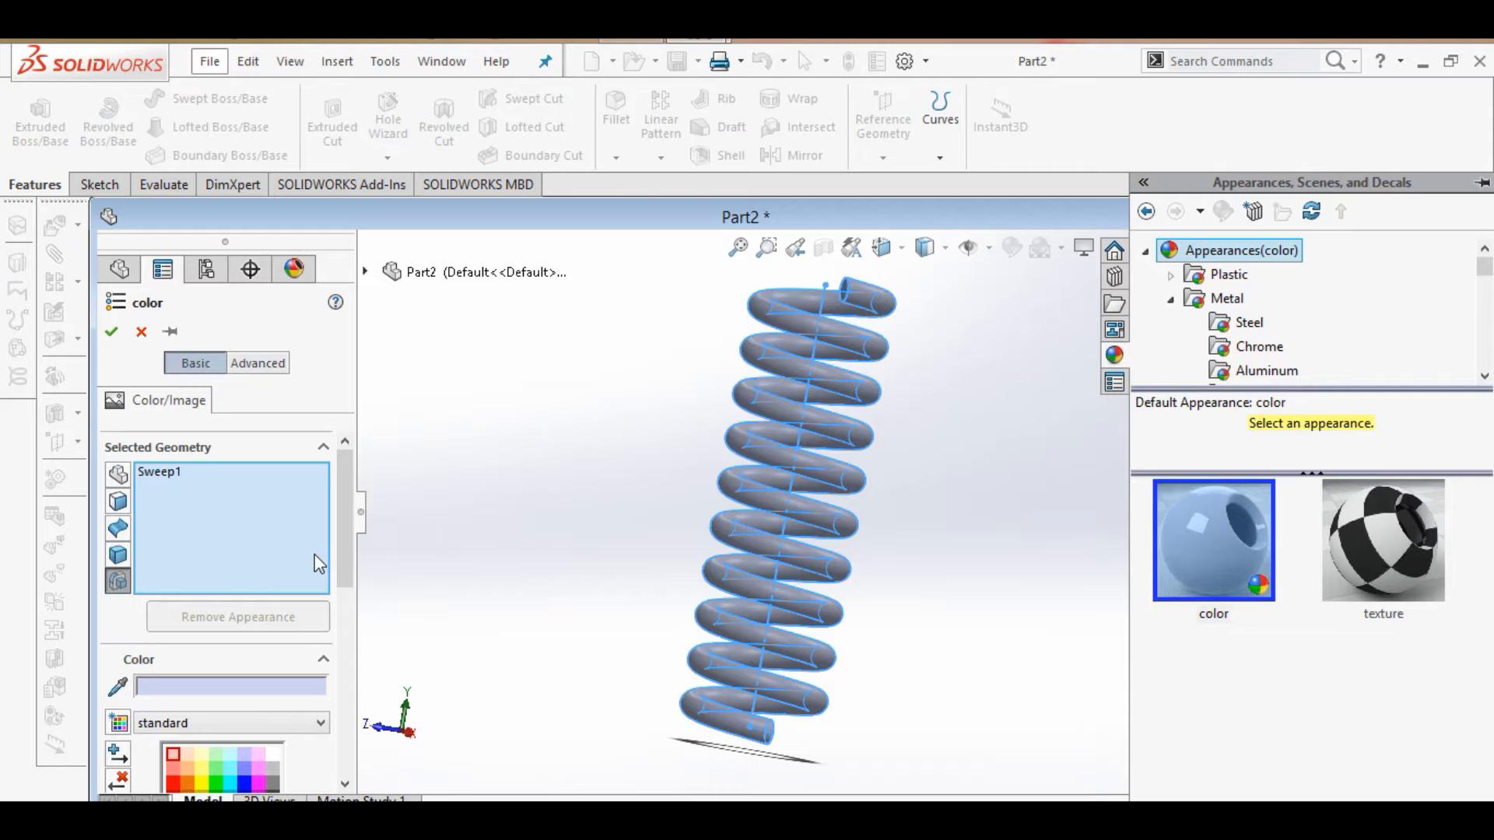
pyautogui.click(349, 731)
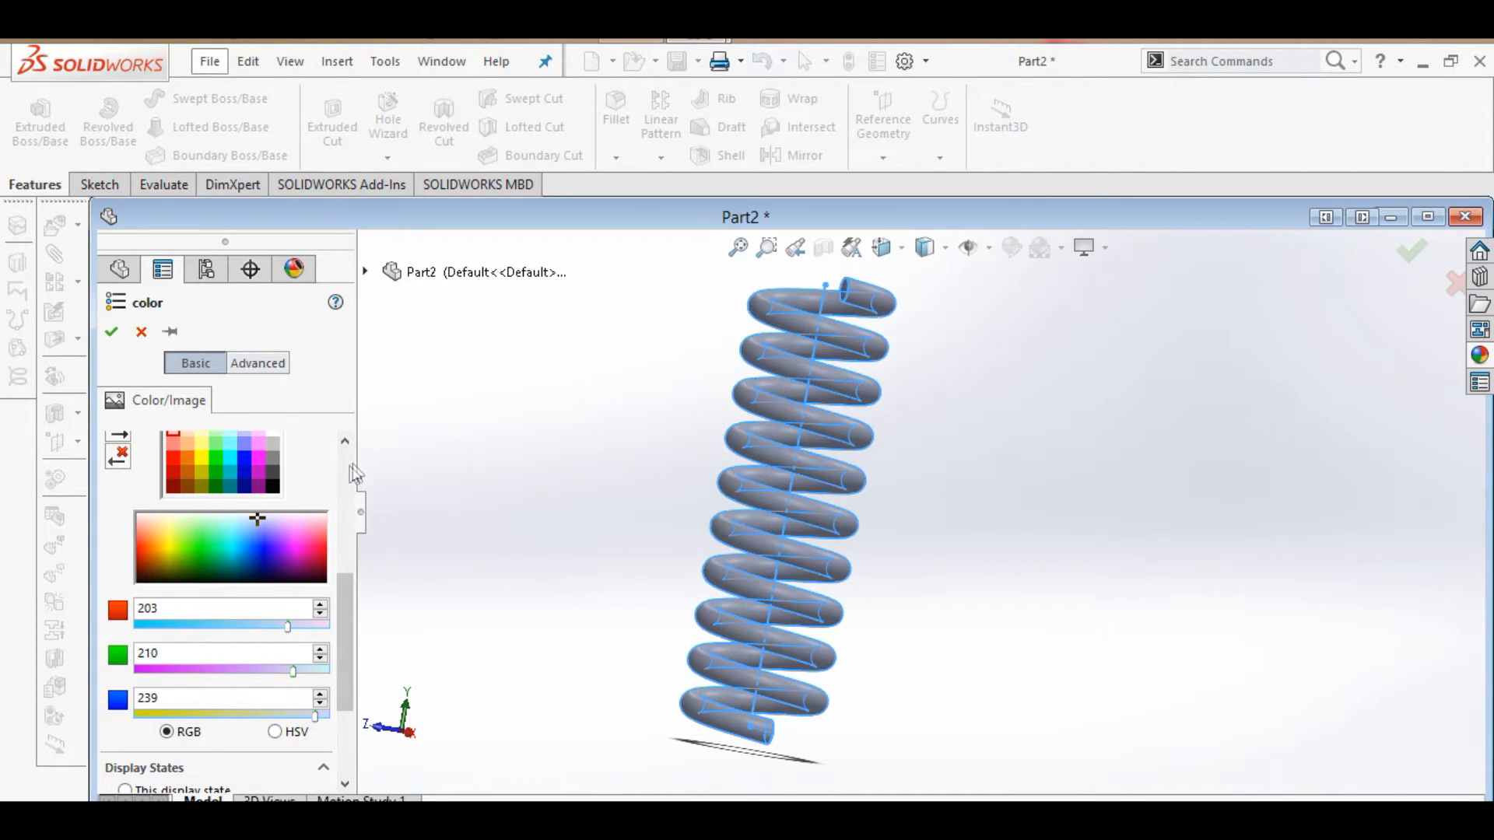
pyautogui.click(343, 441)
pyautogui.click(340, 439)
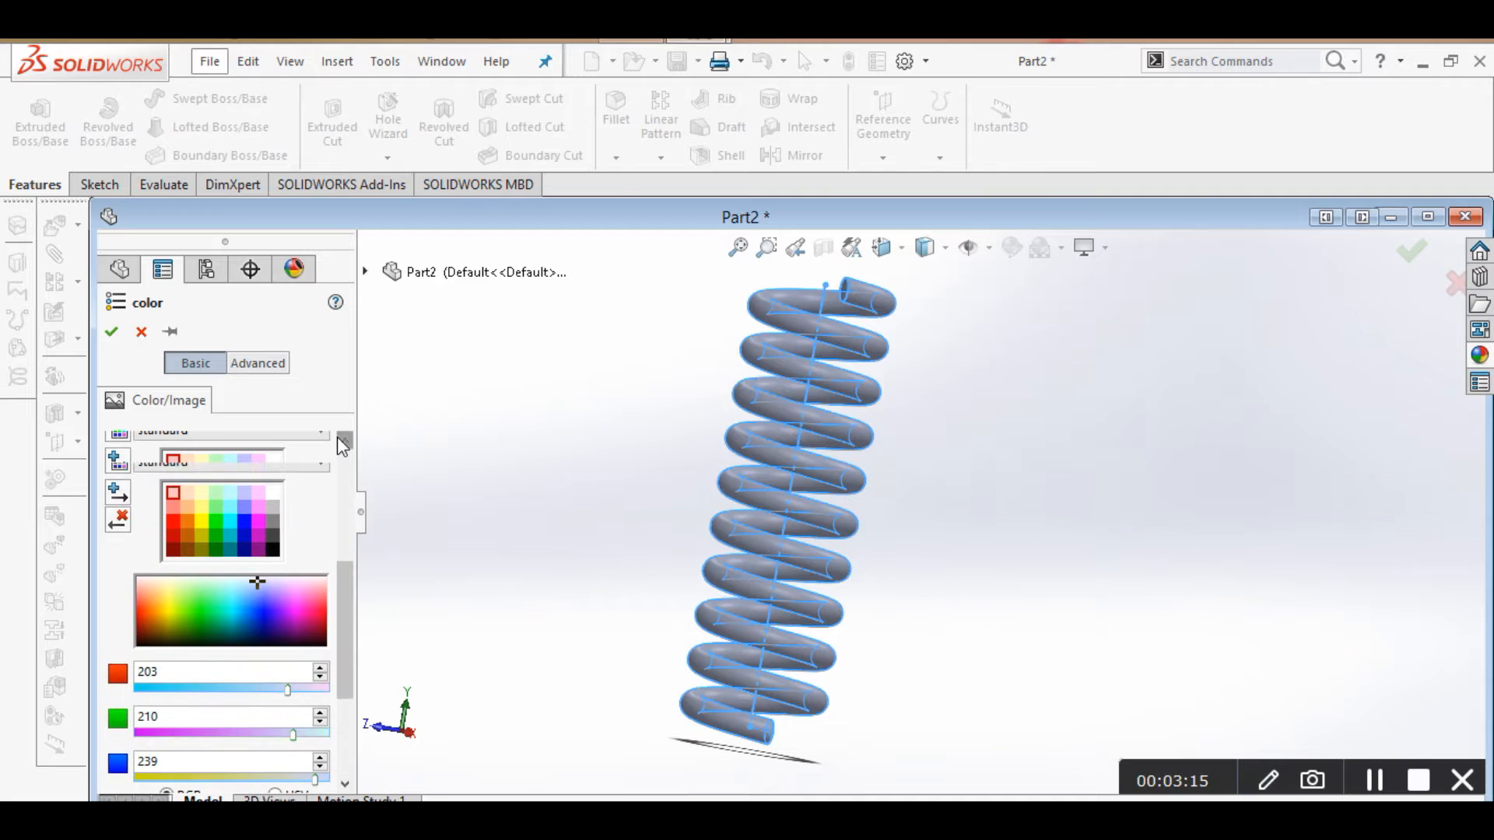
pyautogui.click(230, 520)
pyautogui.click(241, 525)
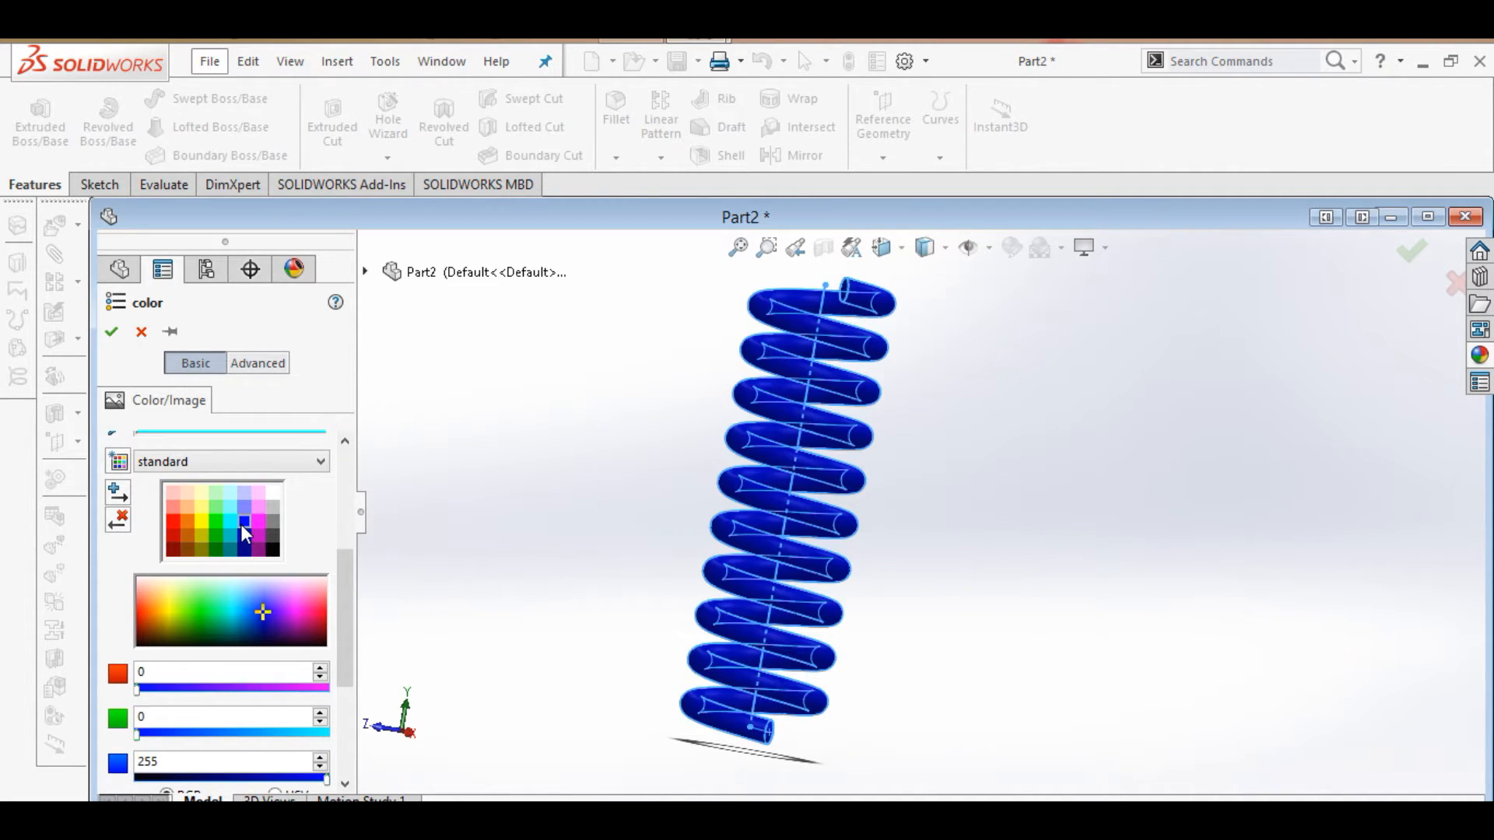
pyautogui.click(272, 538)
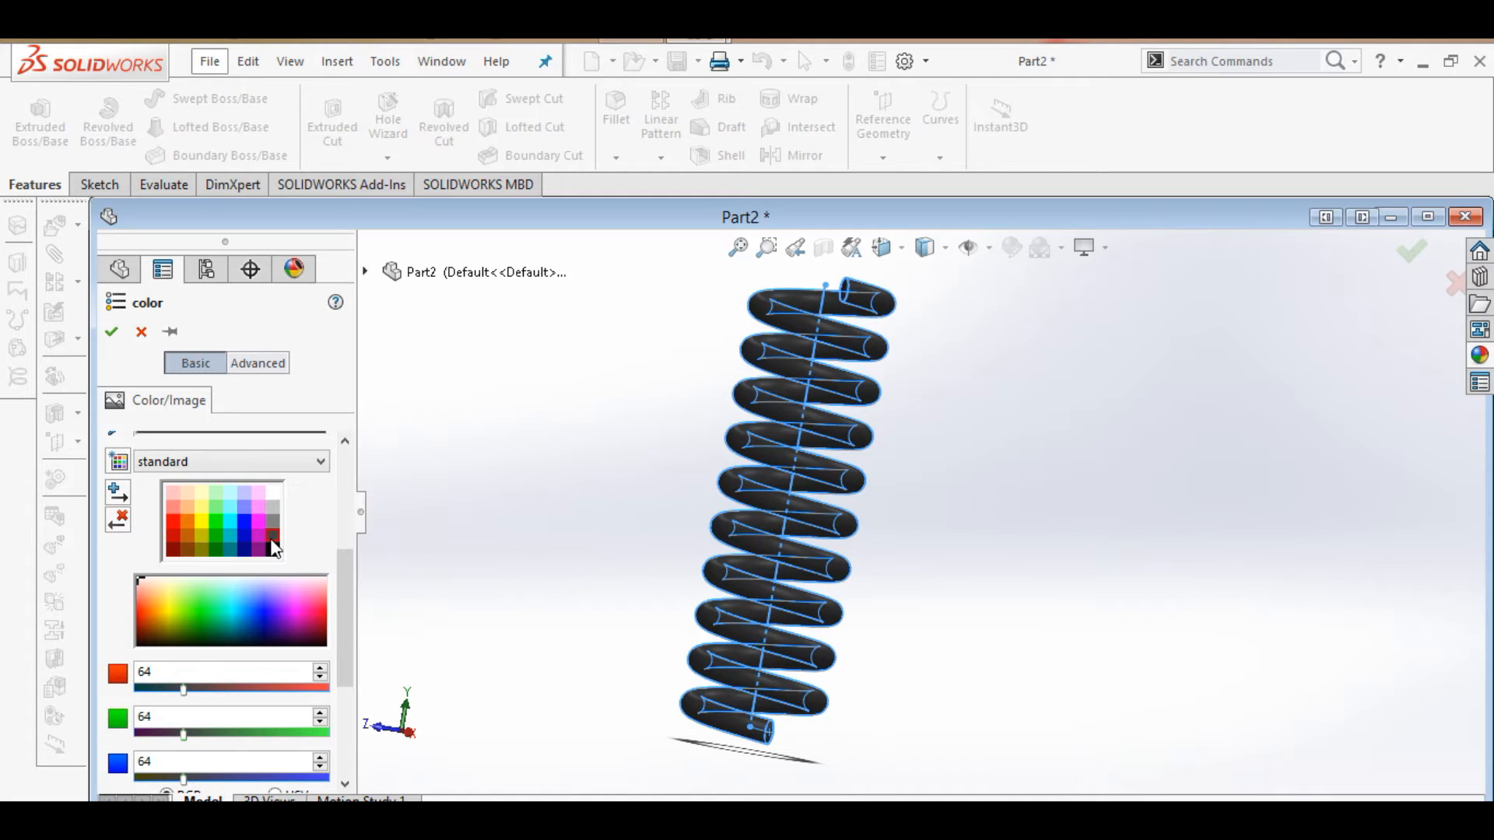
pyautogui.click(117, 330)
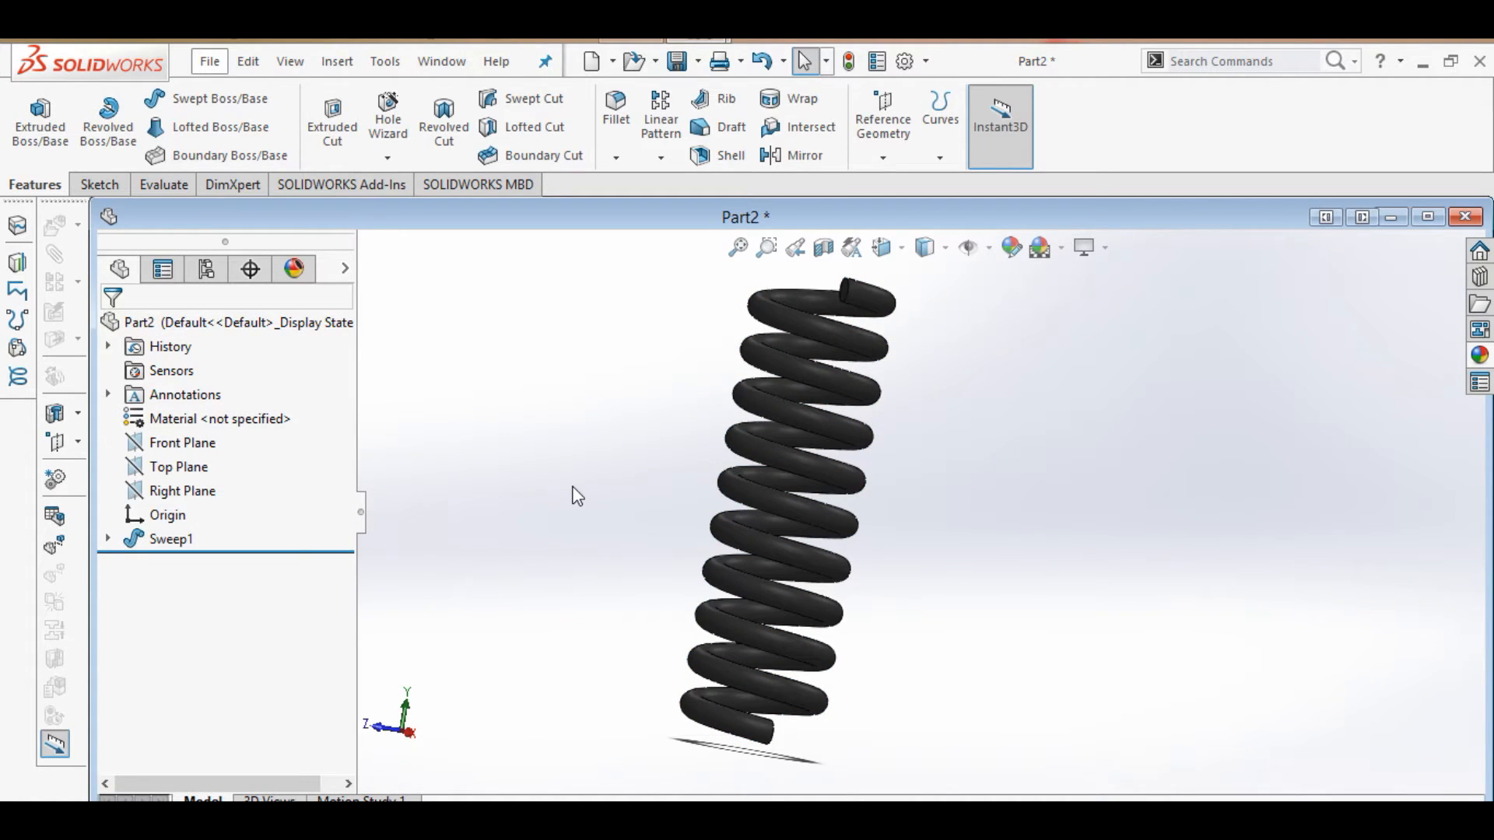
# Inspect the recoloured spring all round, including along its axis and from both ends
pyautogui.press('Down')
pyautogui.press('Down')
pyautogui.press('Down')
pyautogui.press('Right')
pyautogui.press('Right')
pyautogui.press('Right')
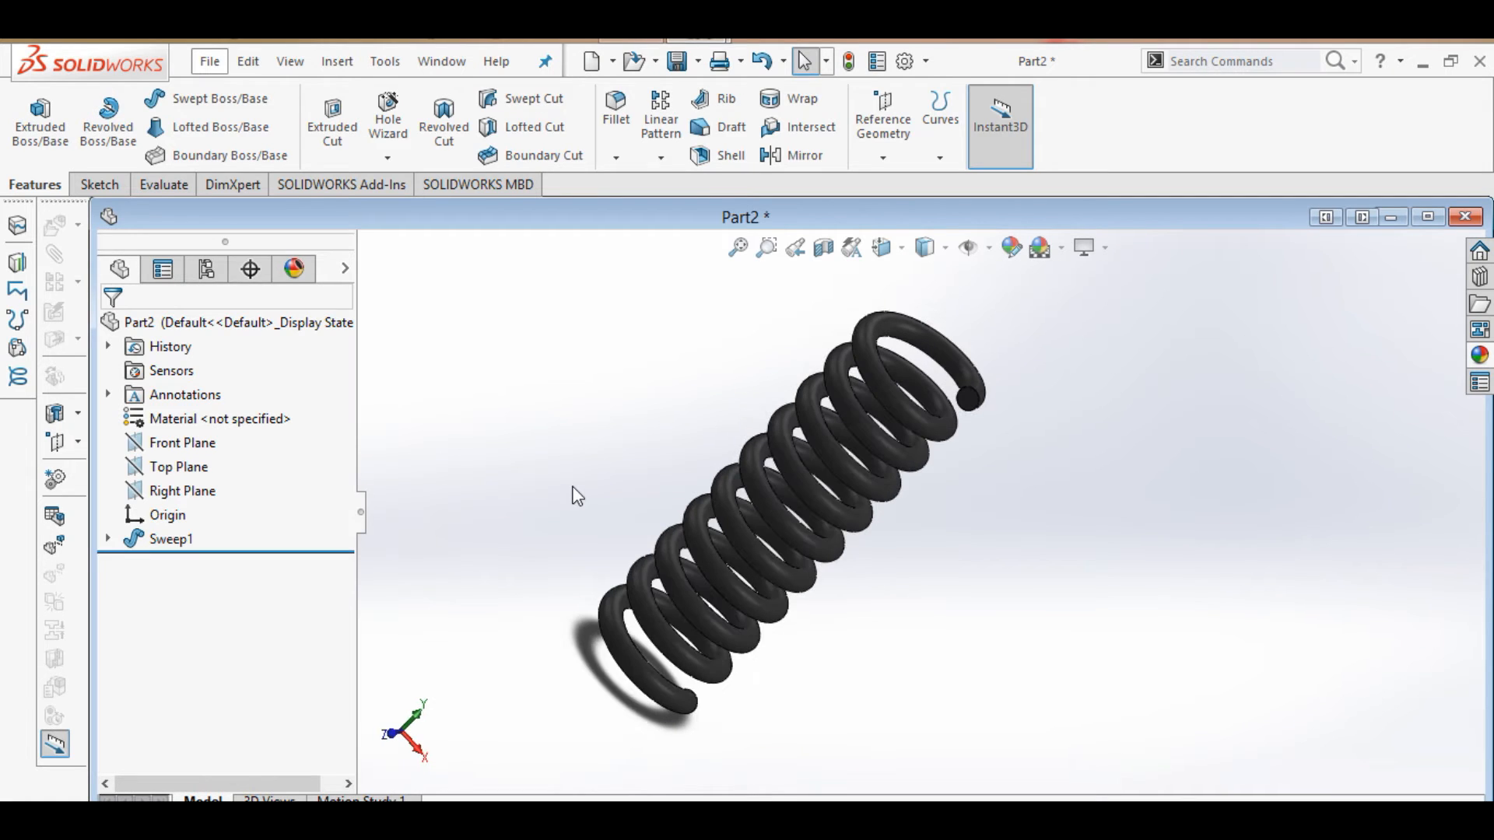
pyautogui.press('Right')
pyautogui.press('Right')
pyautogui.press('Right')
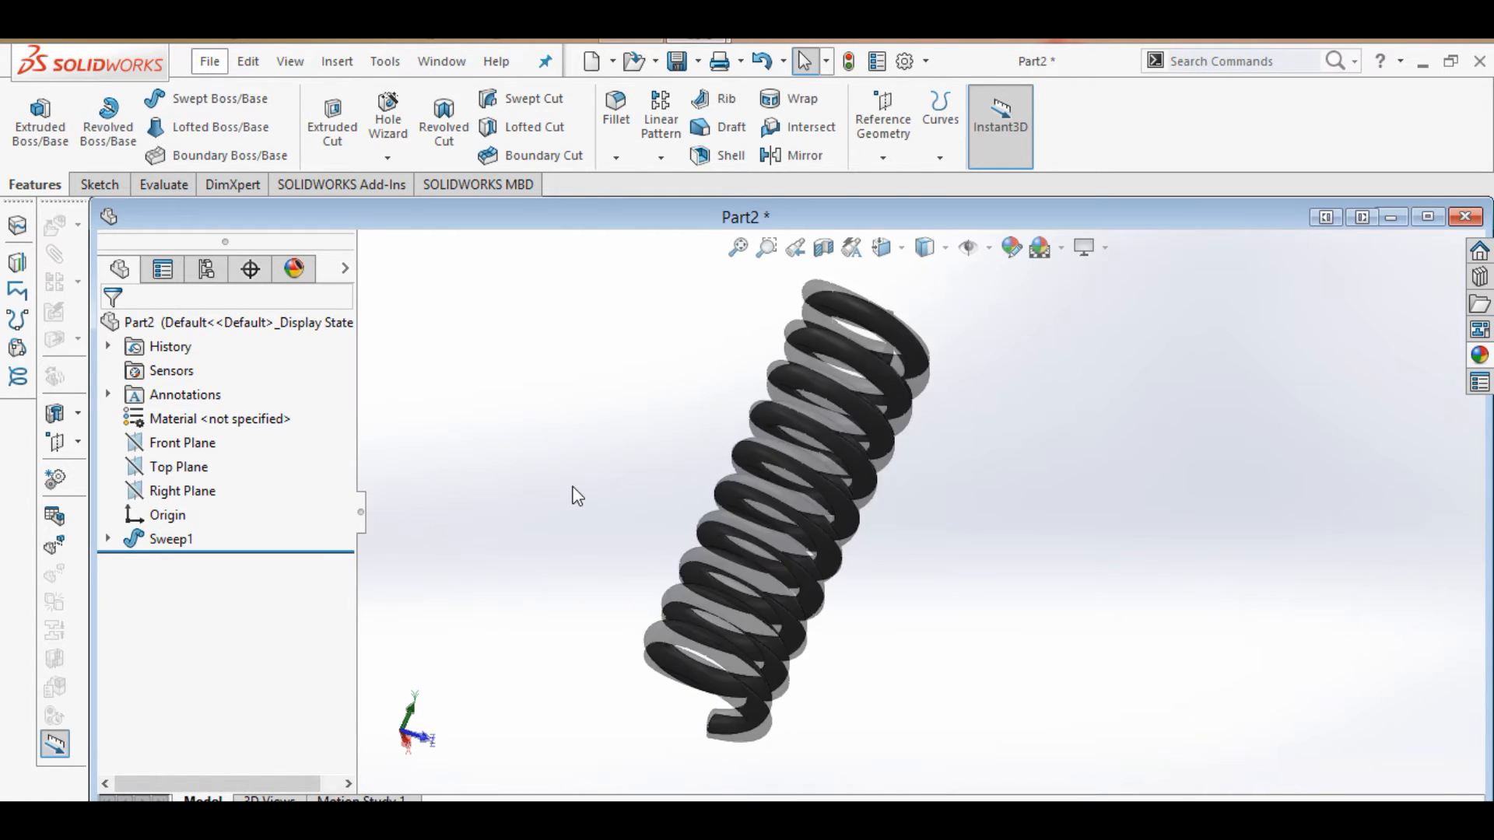
pyautogui.press('Down')
pyautogui.press('Down')
pyautogui.press('Down')
pyautogui.press('Down')
pyautogui.press('Down')
pyautogui.press('Up')
pyautogui.press('Up')
pyautogui.press('Up')
pyautogui.press('Up')
pyautogui.press('Up')
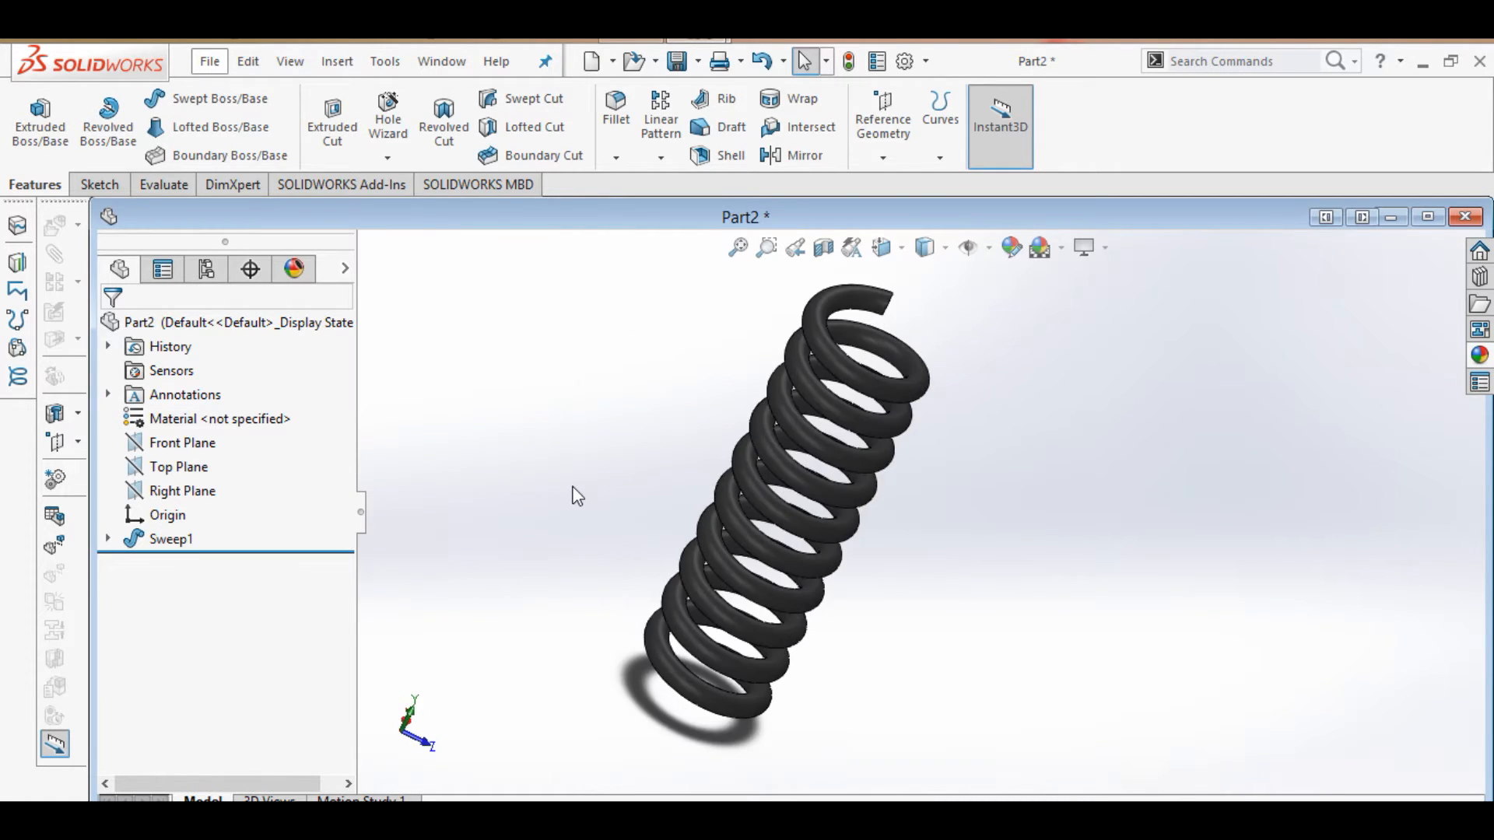
pyautogui.press('Down')
pyautogui.press('Down')
pyautogui.press('Down')
pyautogui.press('Down')
pyautogui.press('Down')
pyautogui.press('Down')
pyautogui.press('Down')
pyautogui.press('Down')
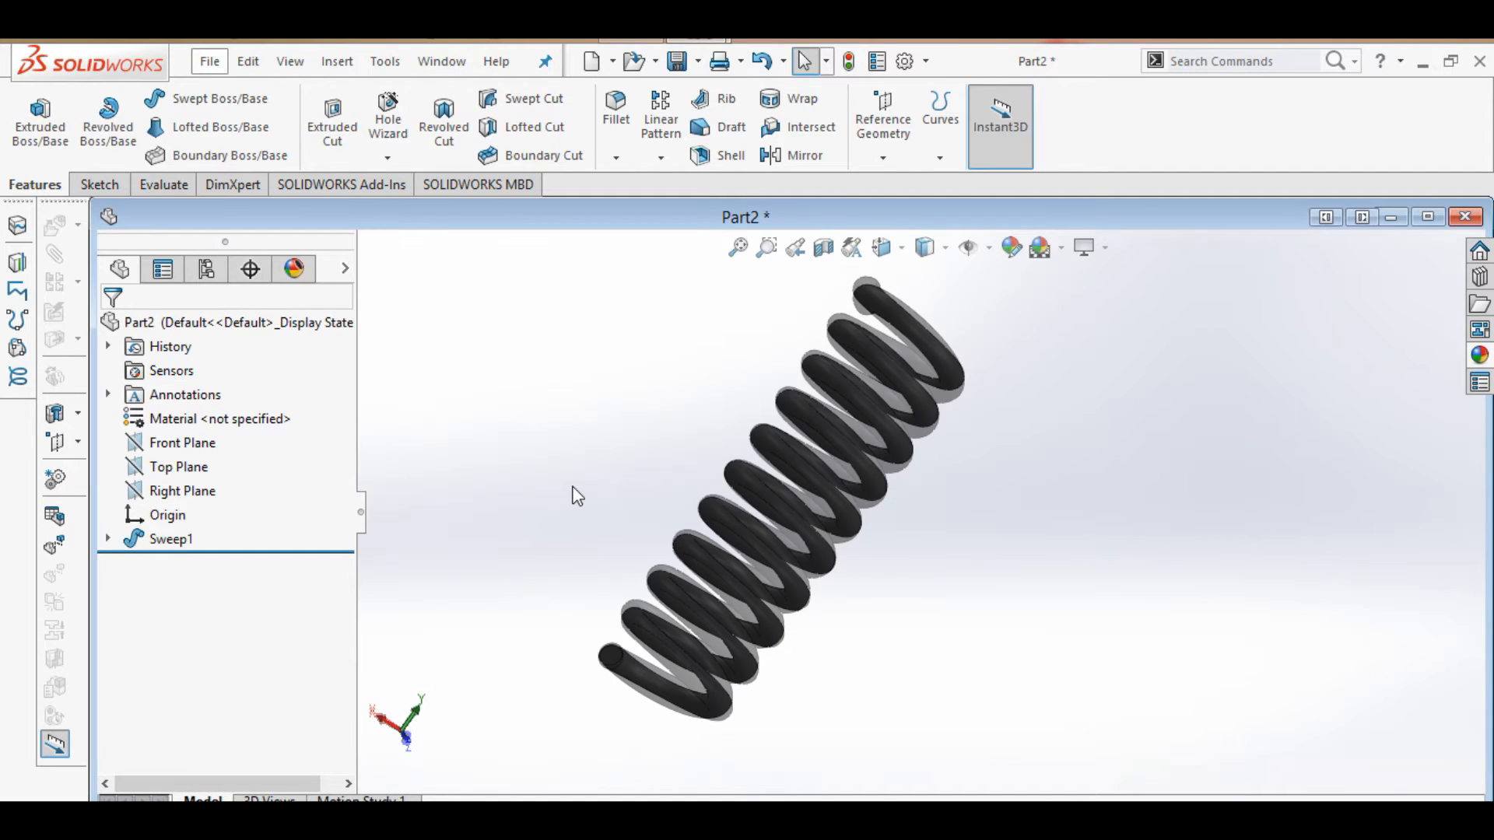
pyautogui.press('Right')
pyautogui.press('Right')
pyautogui.press('Right')
pyautogui.press('Right')
pyautogui.press('Right')
pyautogui.press('Right')
pyautogui.press('Right')
pyautogui.press('Right')
pyautogui.press('Right')
pyautogui.press('Right')
pyautogui.press('Right')
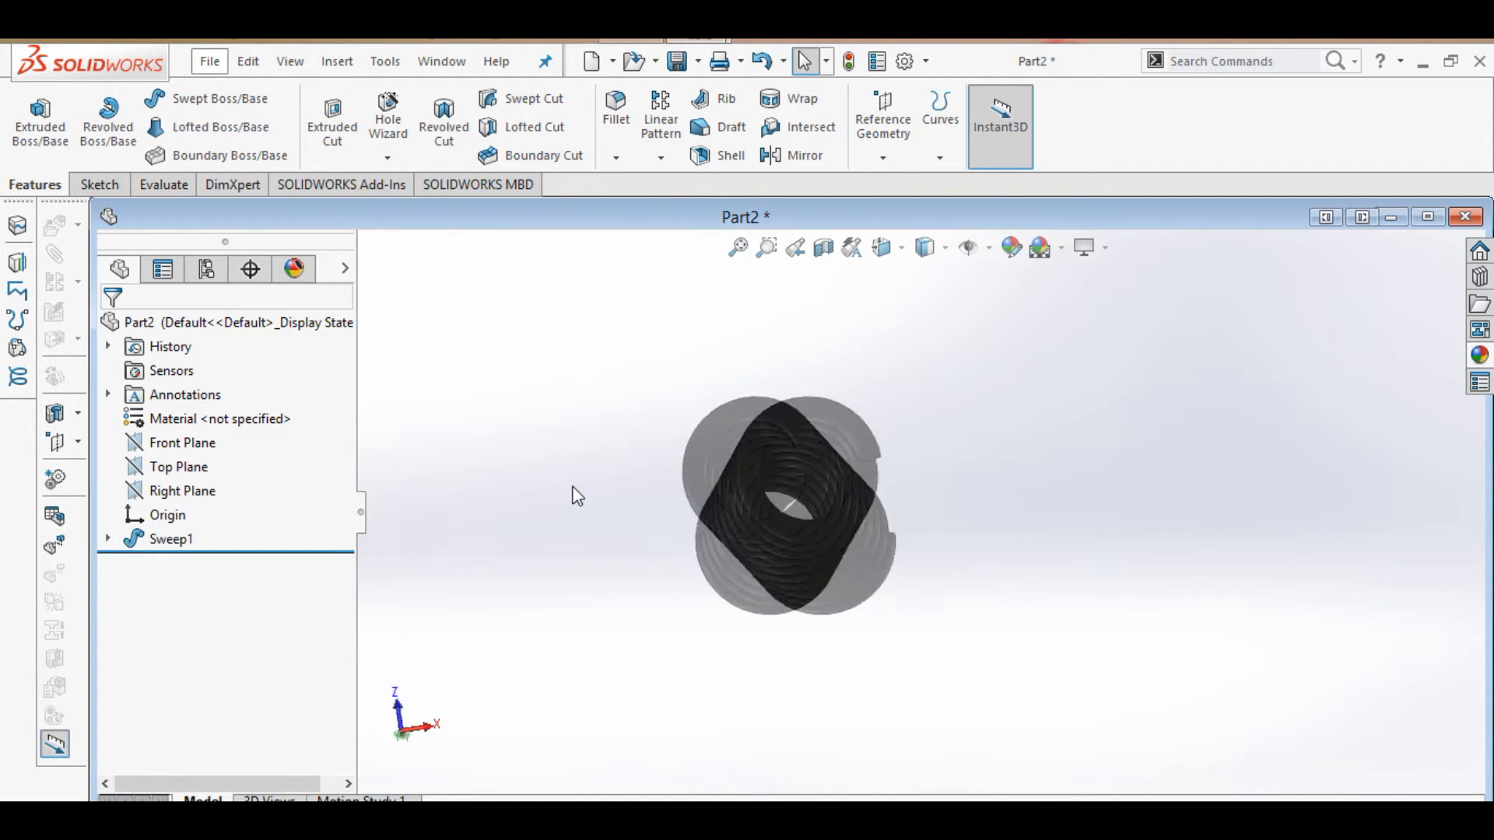
pyautogui.press('Down')
pyautogui.press('Down')
pyautogui.press('Down')
pyautogui.press('Down')
pyautogui.press('Down')
pyautogui.press('Down')
pyautogui.press('Down')
pyautogui.press('Down')
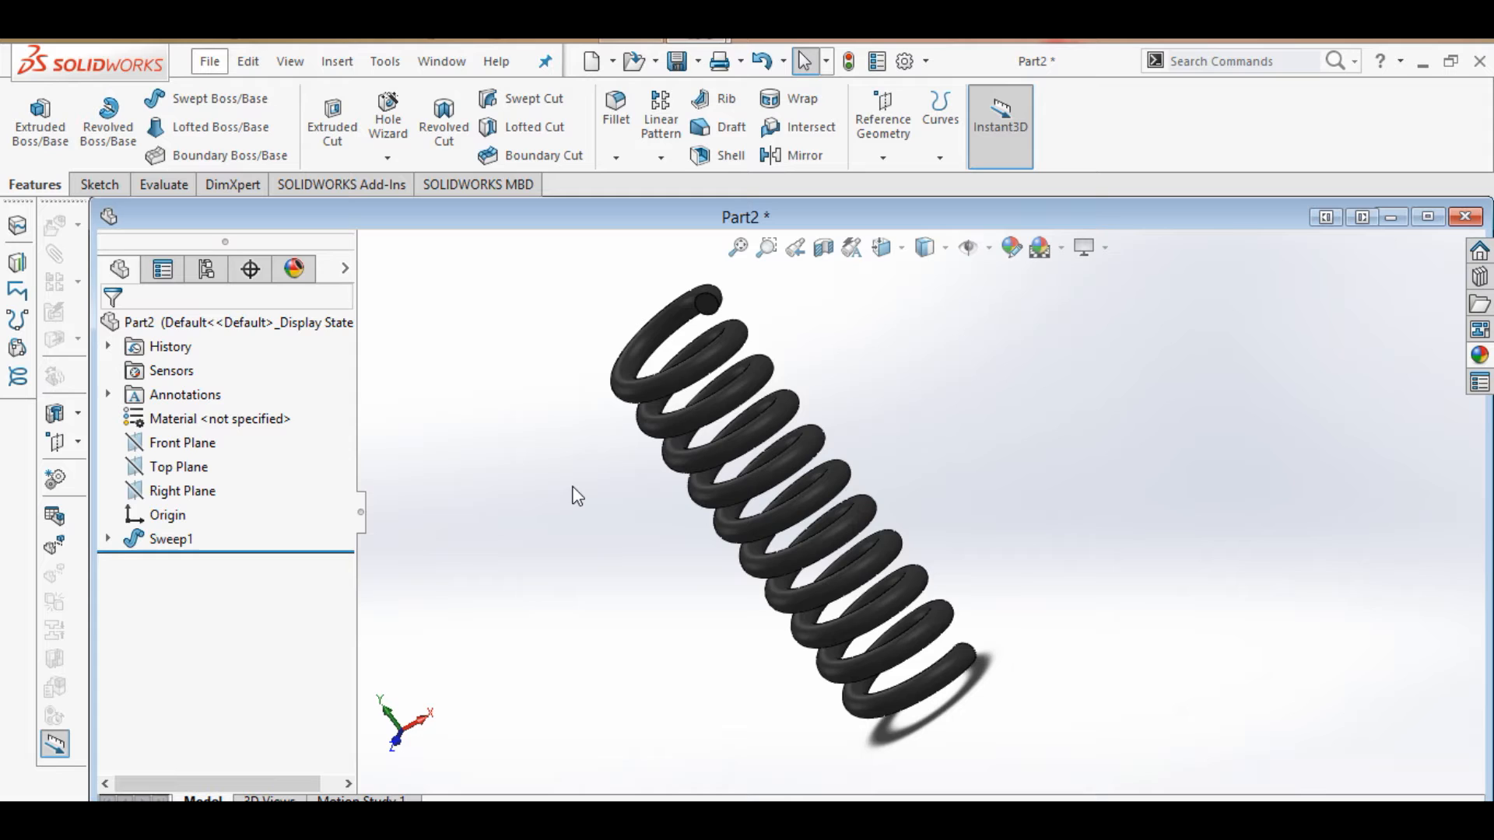
# Recolour the sweep feature's appearance dark blue (RGB 0, 0, 128)
pyautogui.click(170, 541)
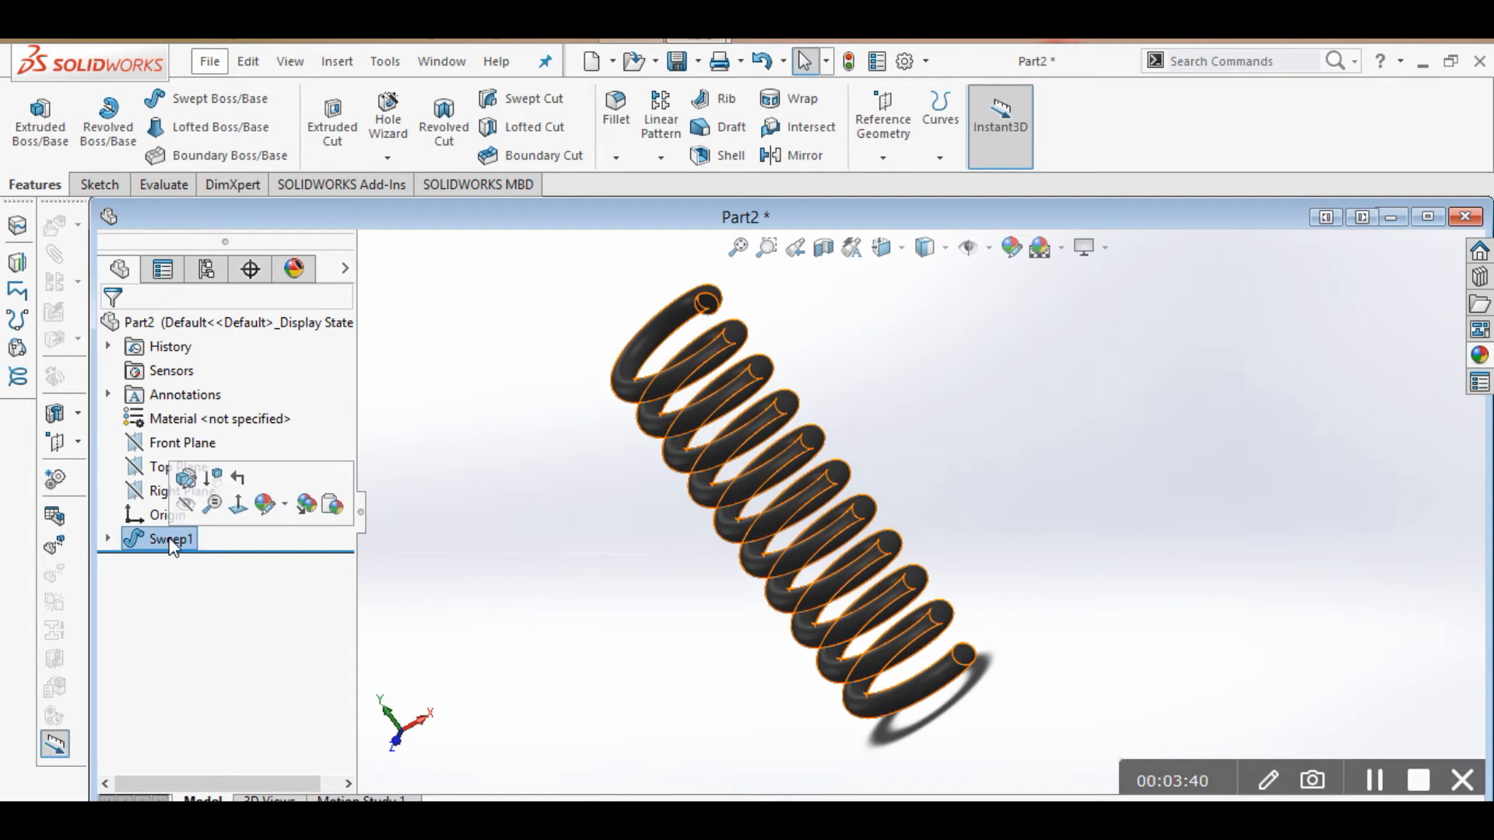
pyautogui.click(266, 505)
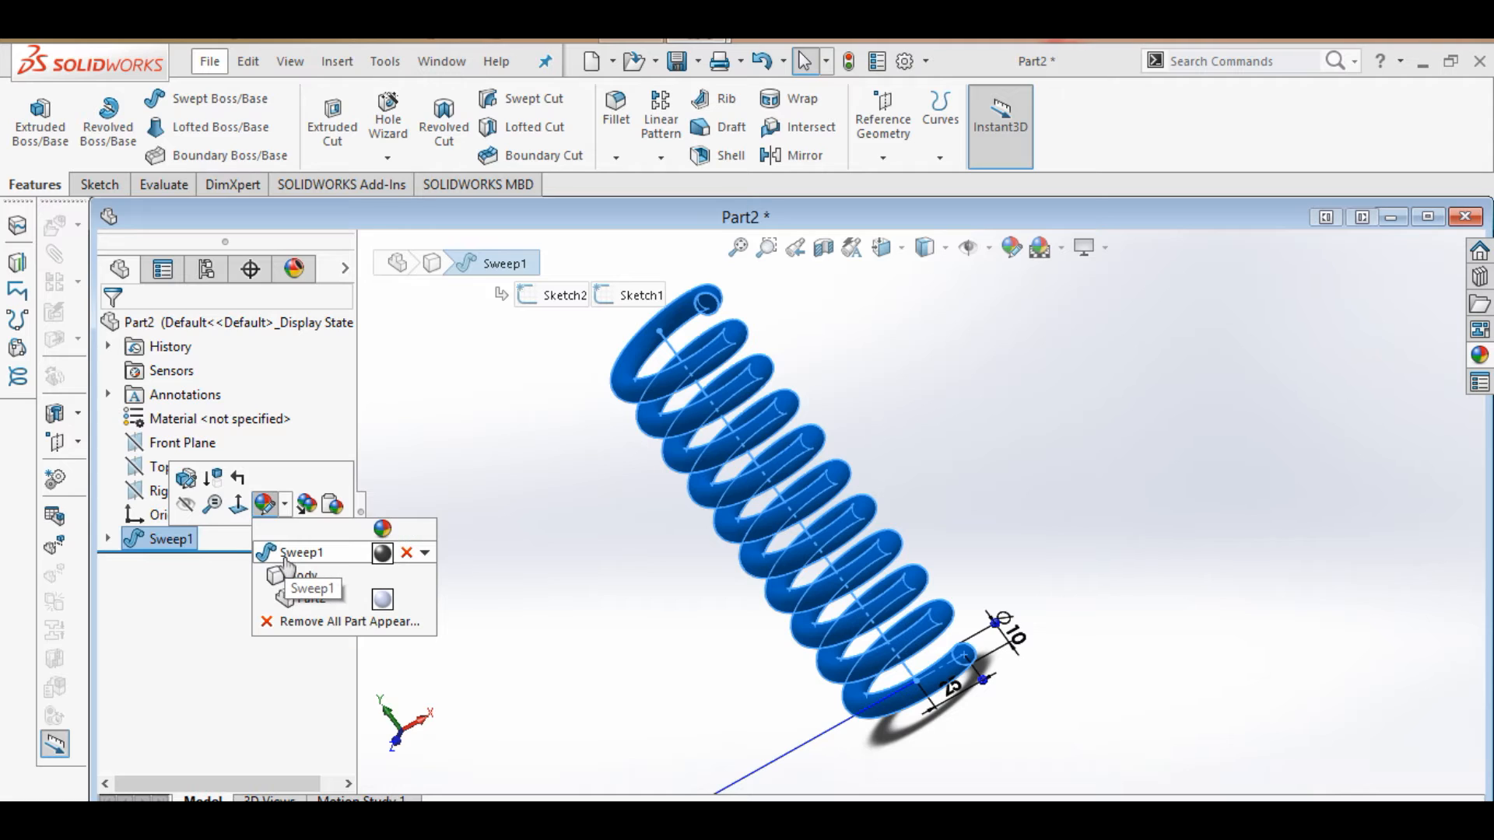
pyautogui.click(284, 557)
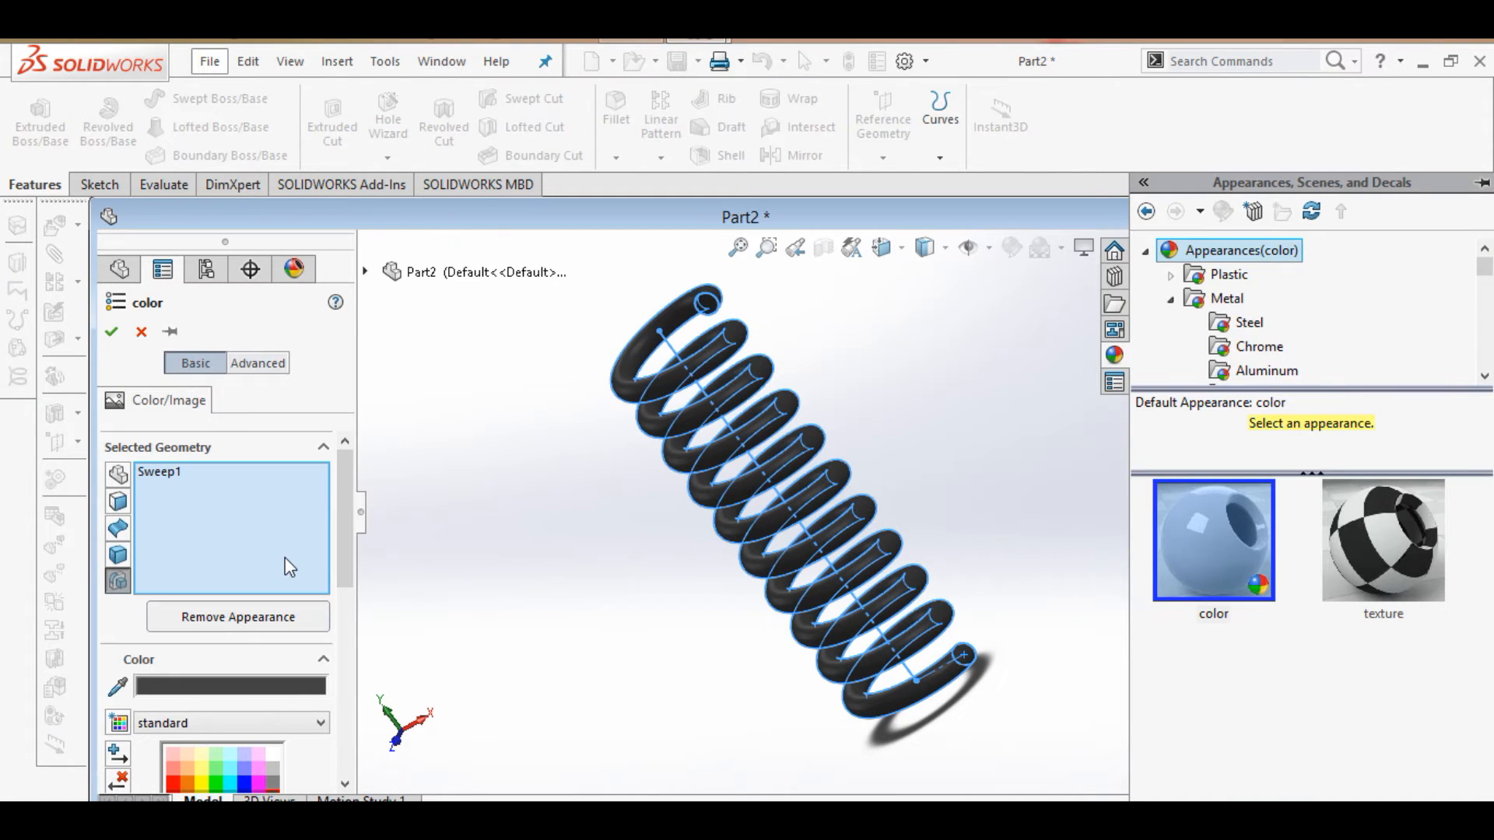
pyautogui.scroll(-4, 350, 758)
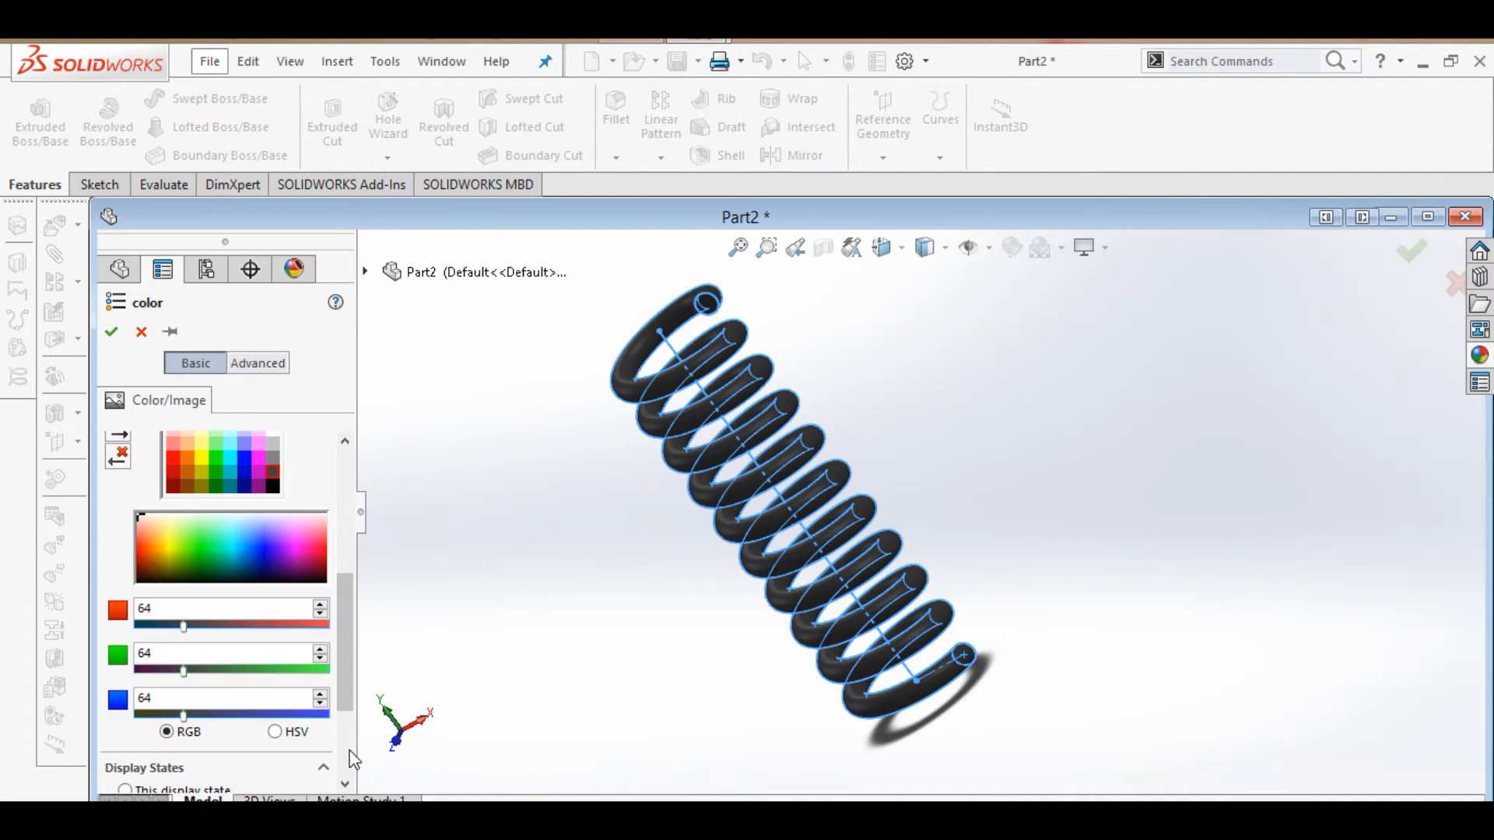
pyautogui.click(344, 441)
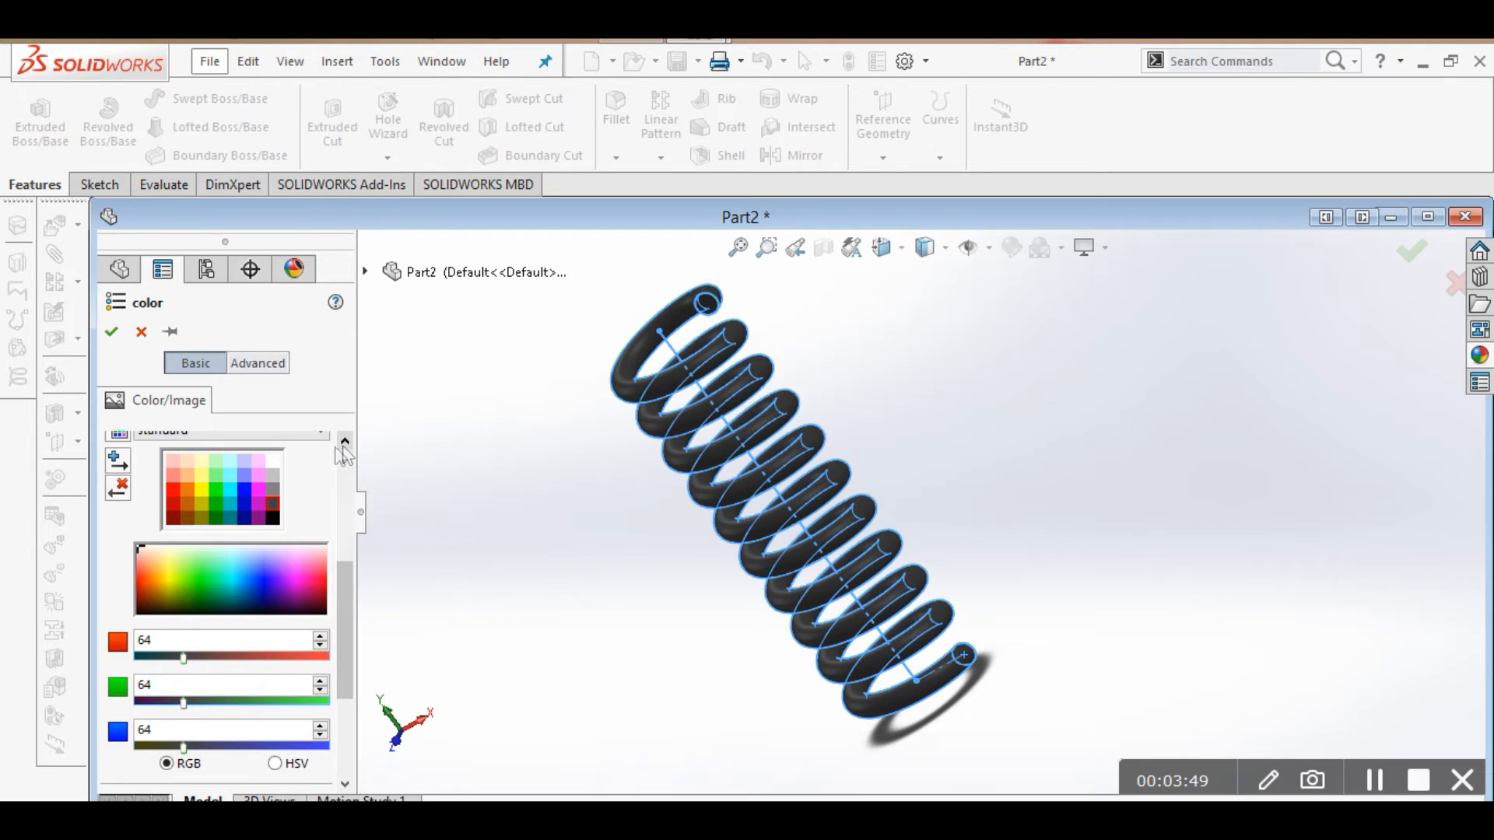
pyautogui.click(244, 519)
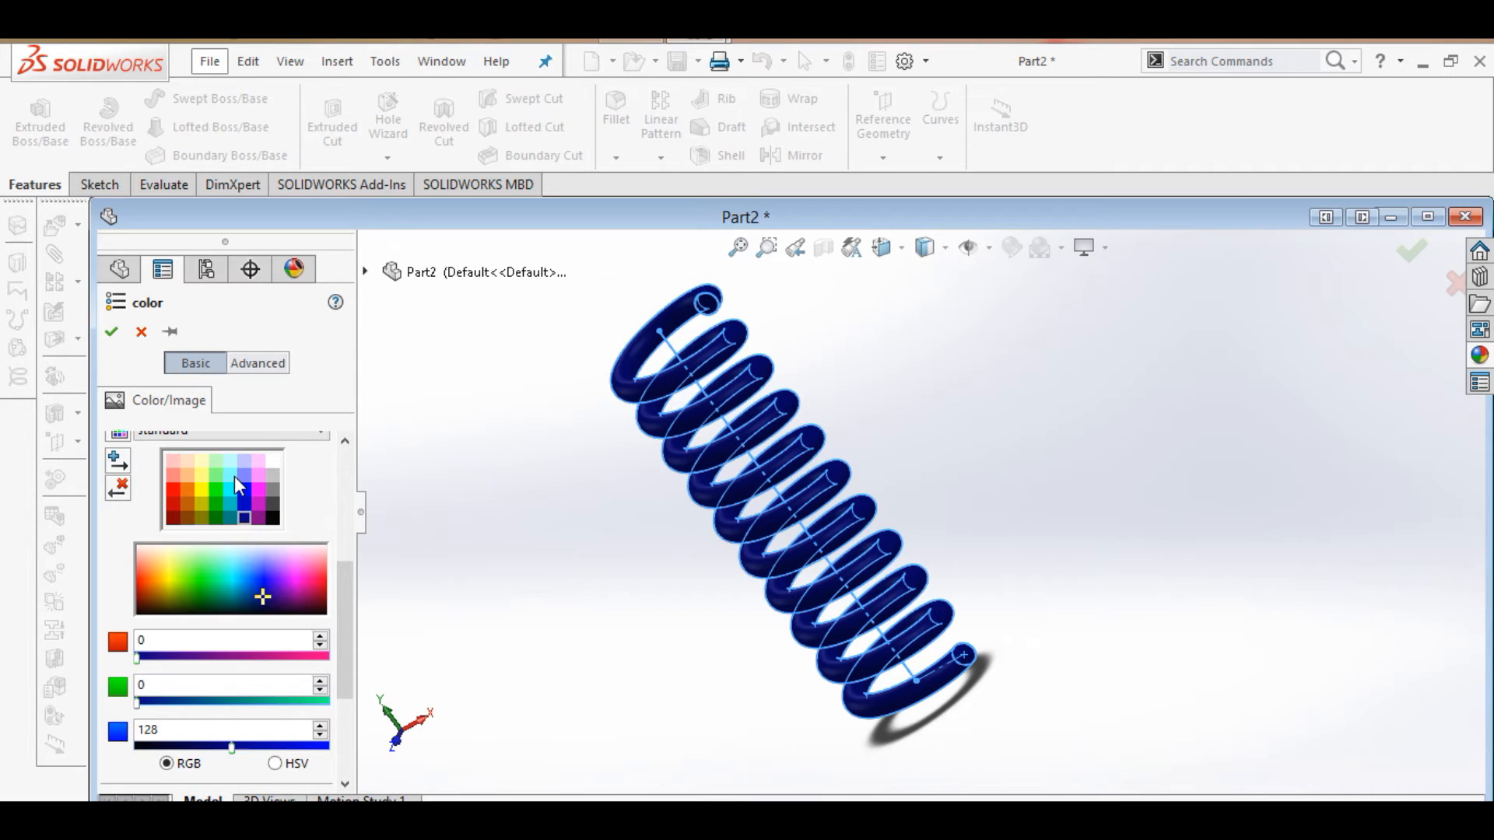
pyautogui.click(111, 334)
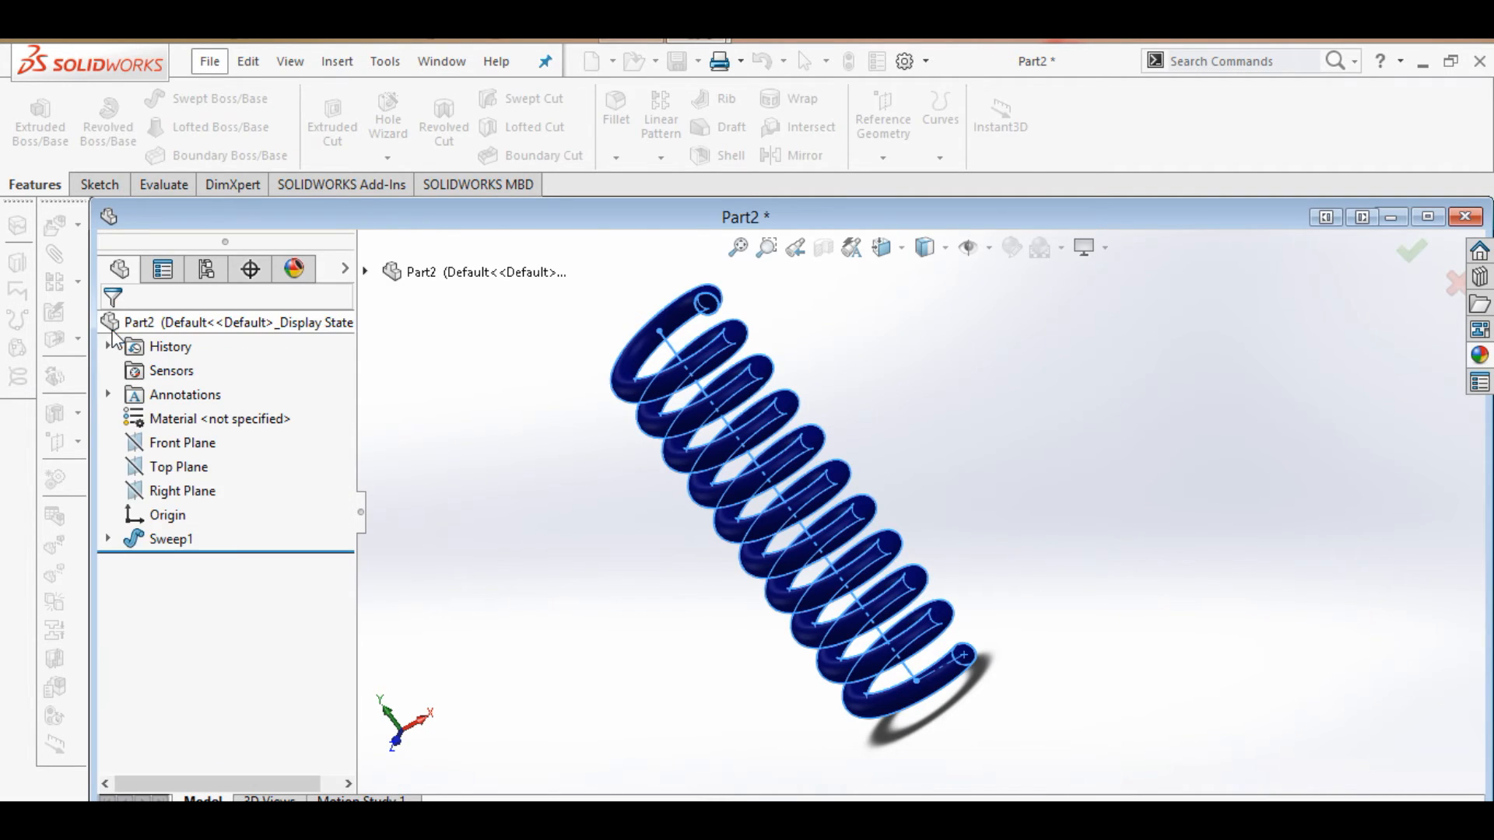
# Examine the dark blue spring's coils all round, including its ends and the view along its axis
pyautogui.press('Right')
pyautogui.press('Right')
pyautogui.press('Right')
pyautogui.press('Right')
pyautogui.press('Right')
pyautogui.press('Right')
pyautogui.press('Right')
pyautogui.press('Right')
pyautogui.press('Right')
pyautogui.press('Right')
pyautogui.press('Right')
pyautogui.press('Right')
pyautogui.press('Right')
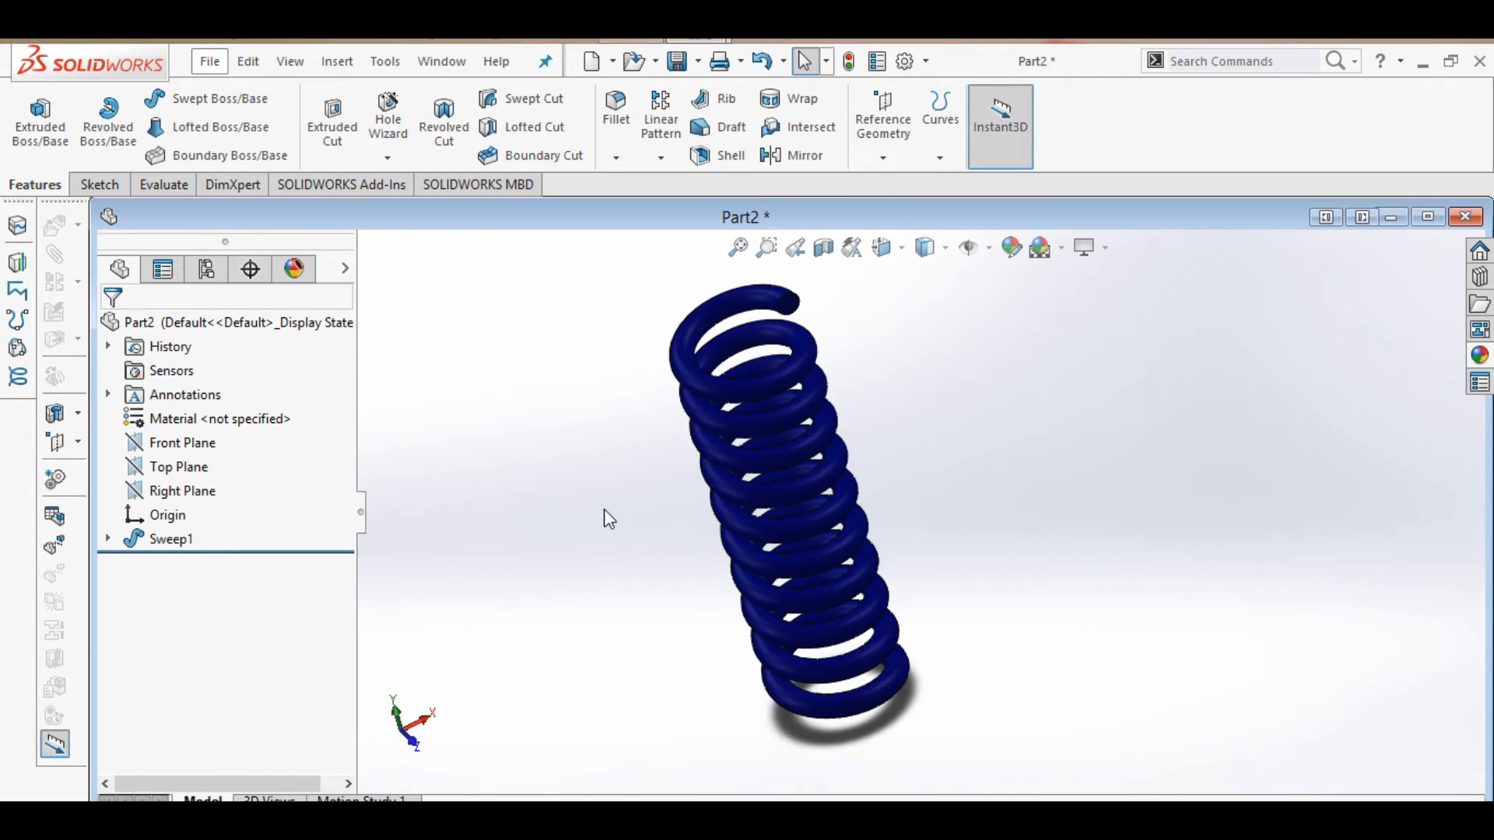
pyautogui.press('Up')
pyautogui.press('Up')
pyautogui.press('Up')
pyautogui.press('Up')
pyautogui.press('Up')
pyautogui.press('Up')
pyautogui.press('Up')
pyautogui.press('Up')
pyautogui.press('Up')
pyautogui.press('Up')
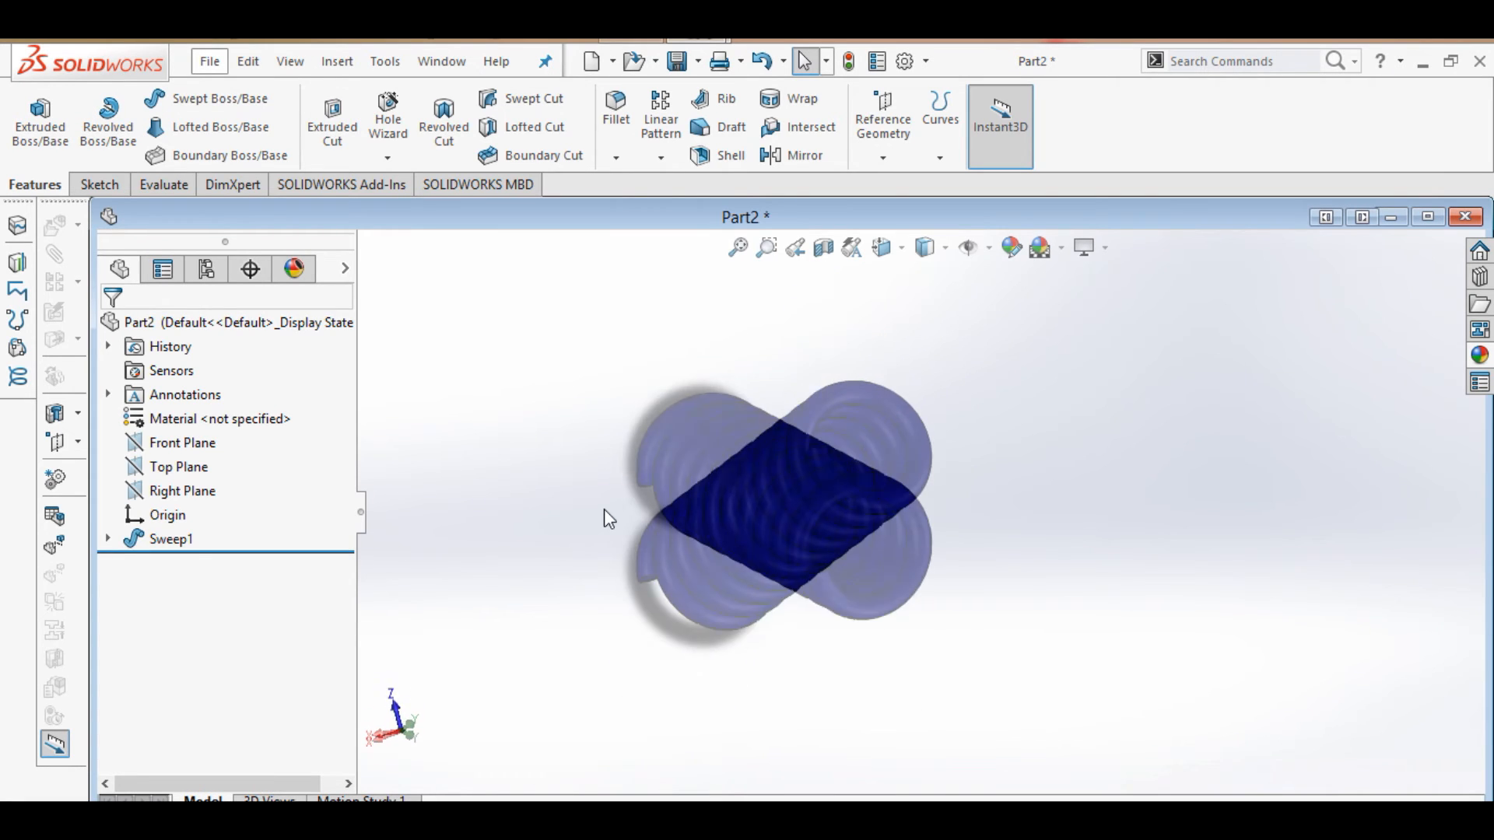
pyautogui.press('Right')
pyautogui.press('Right')
pyautogui.press('Right')
pyautogui.press('Right')
pyautogui.press('Right')
pyautogui.press('Right')
pyautogui.press('Right')
pyautogui.press('Right')
pyautogui.press('Right')
pyautogui.press('Right')
pyautogui.press('Right')
pyautogui.press('Right')
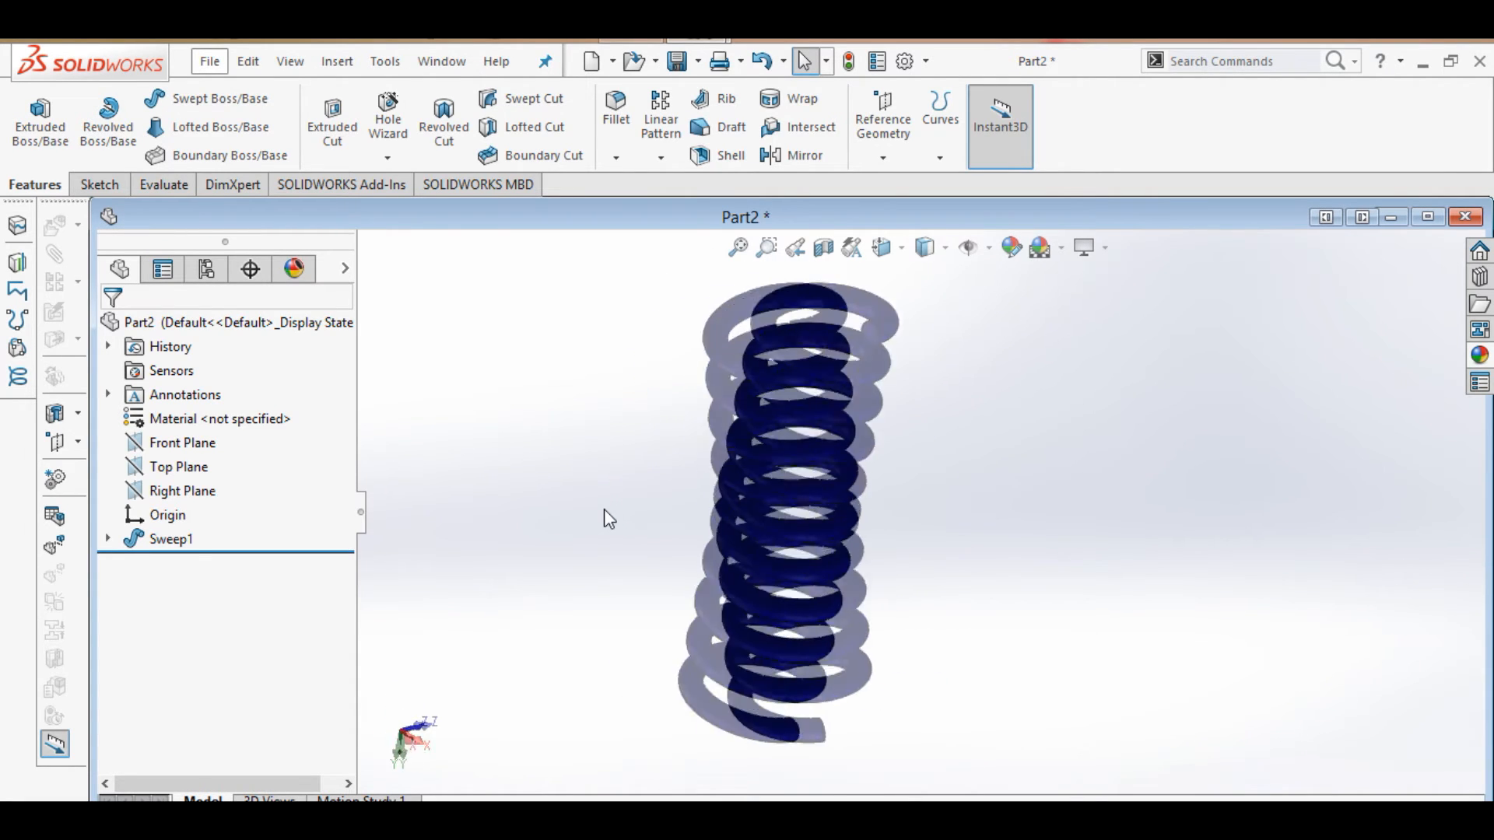
pyautogui.press('Right')
pyautogui.press('Right')
pyautogui.press('Right')
pyautogui.press('Right')
pyautogui.press('Right')
pyautogui.press('Right')
pyautogui.press('Right')
pyautogui.press('Right')
pyautogui.press('Right')
pyautogui.press('Right')
pyautogui.press('Right')
pyautogui.press('Right')
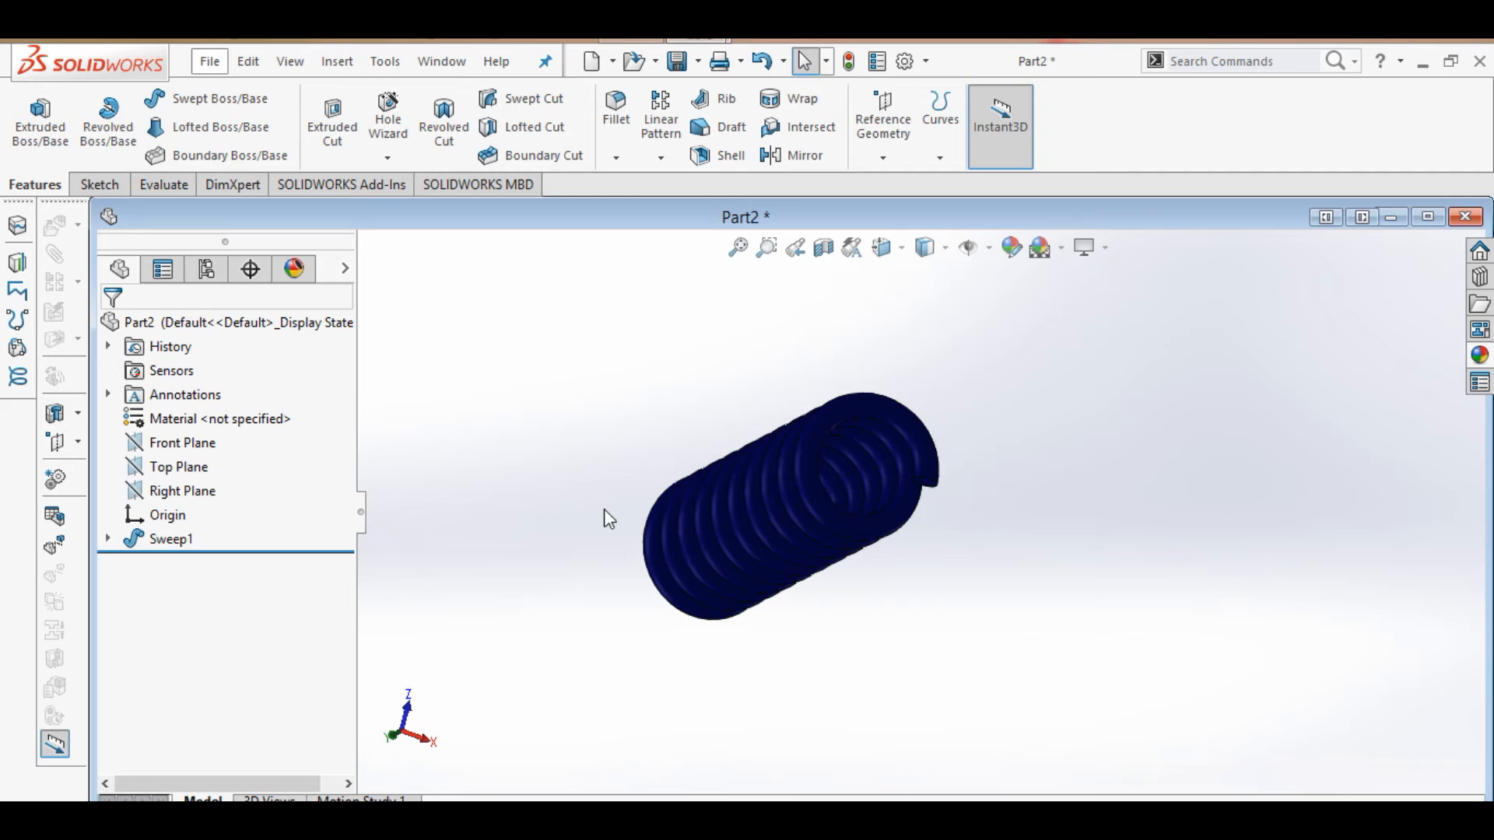
pyautogui.press('Right')
pyautogui.press('Right')
pyautogui.press('Right')
pyautogui.press('Right')
pyautogui.press('Right')
pyautogui.press('Right')
pyautogui.press('Right')
pyautogui.press('Right')
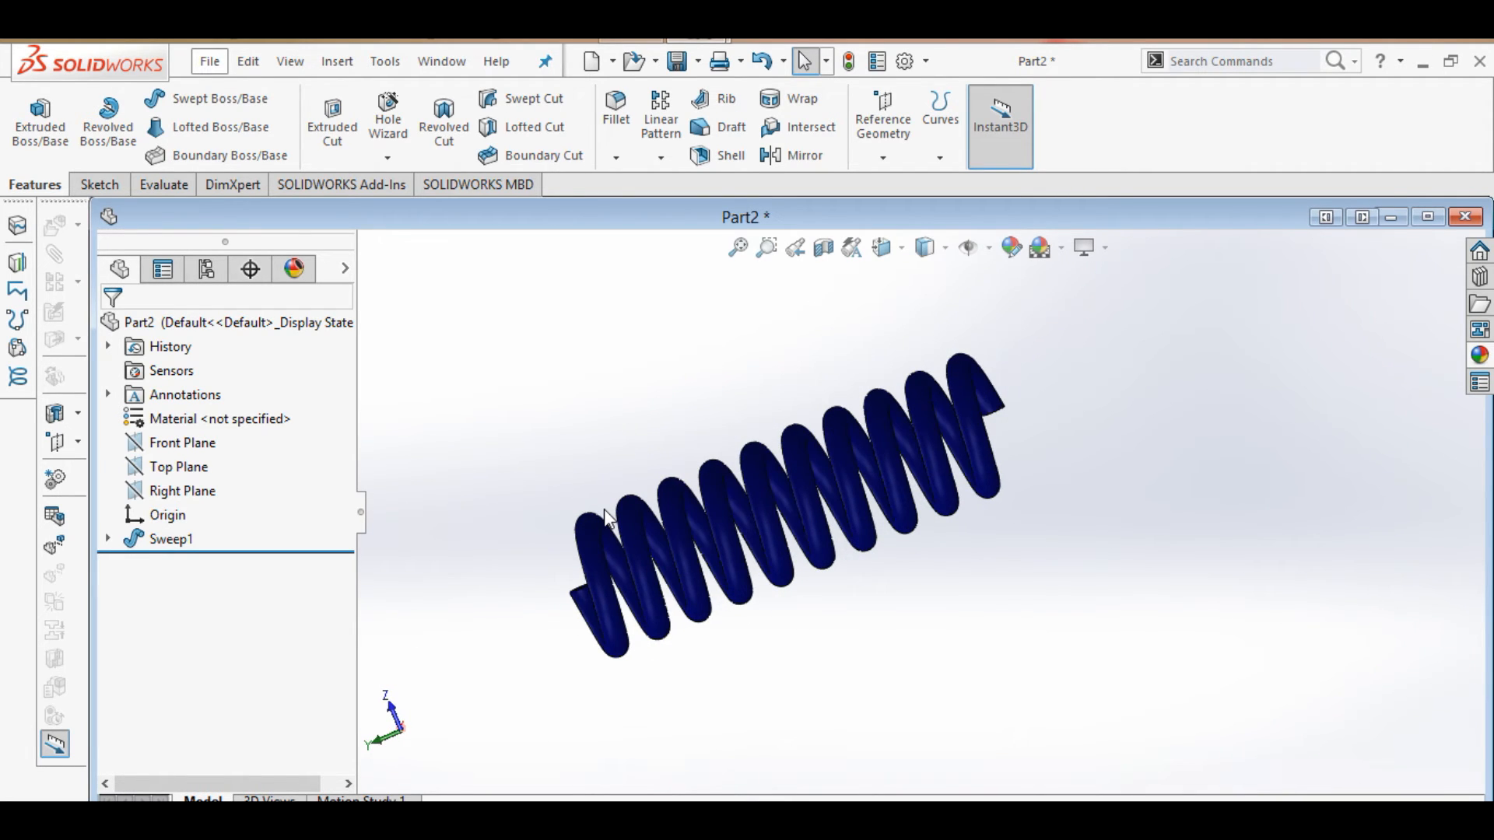
pyautogui.press('Right')
pyautogui.press('Right')
pyautogui.press('Right')
pyautogui.press('Right')
pyautogui.press('Right')
pyautogui.press('Right')
pyautogui.press('Right')
pyautogui.press('Right')
pyautogui.press('Right')
pyautogui.press('Right')
pyautogui.press('Right')
pyautogui.press('Right')
pyautogui.press('Right')
pyautogui.press('Right')
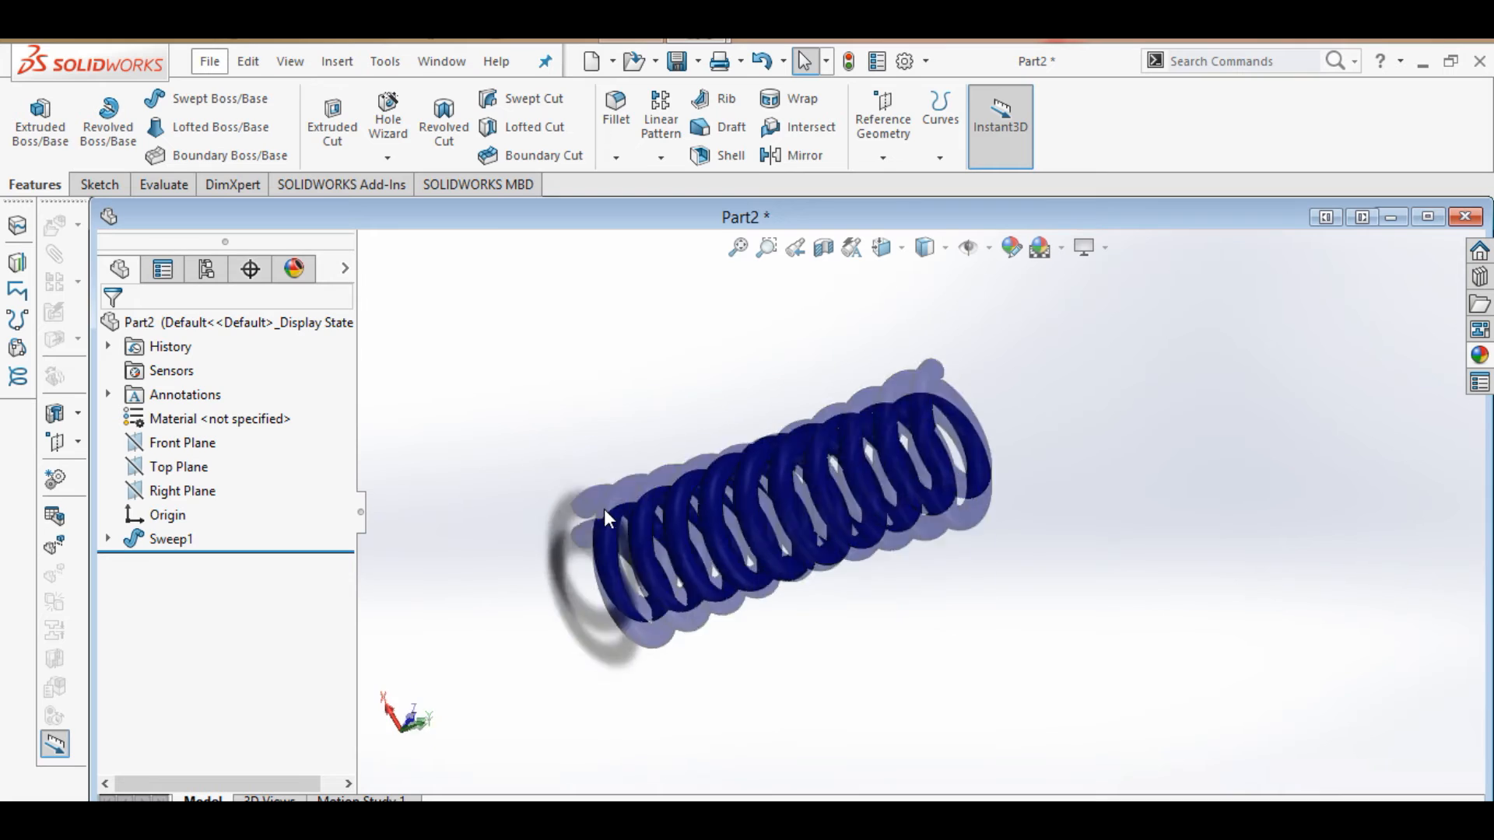
pyautogui.press('Right')
pyautogui.press('Right')
pyautogui.press('Right')
pyautogui.press('Right')
pyautogui.press('Right')
pyautogui.press('Right')
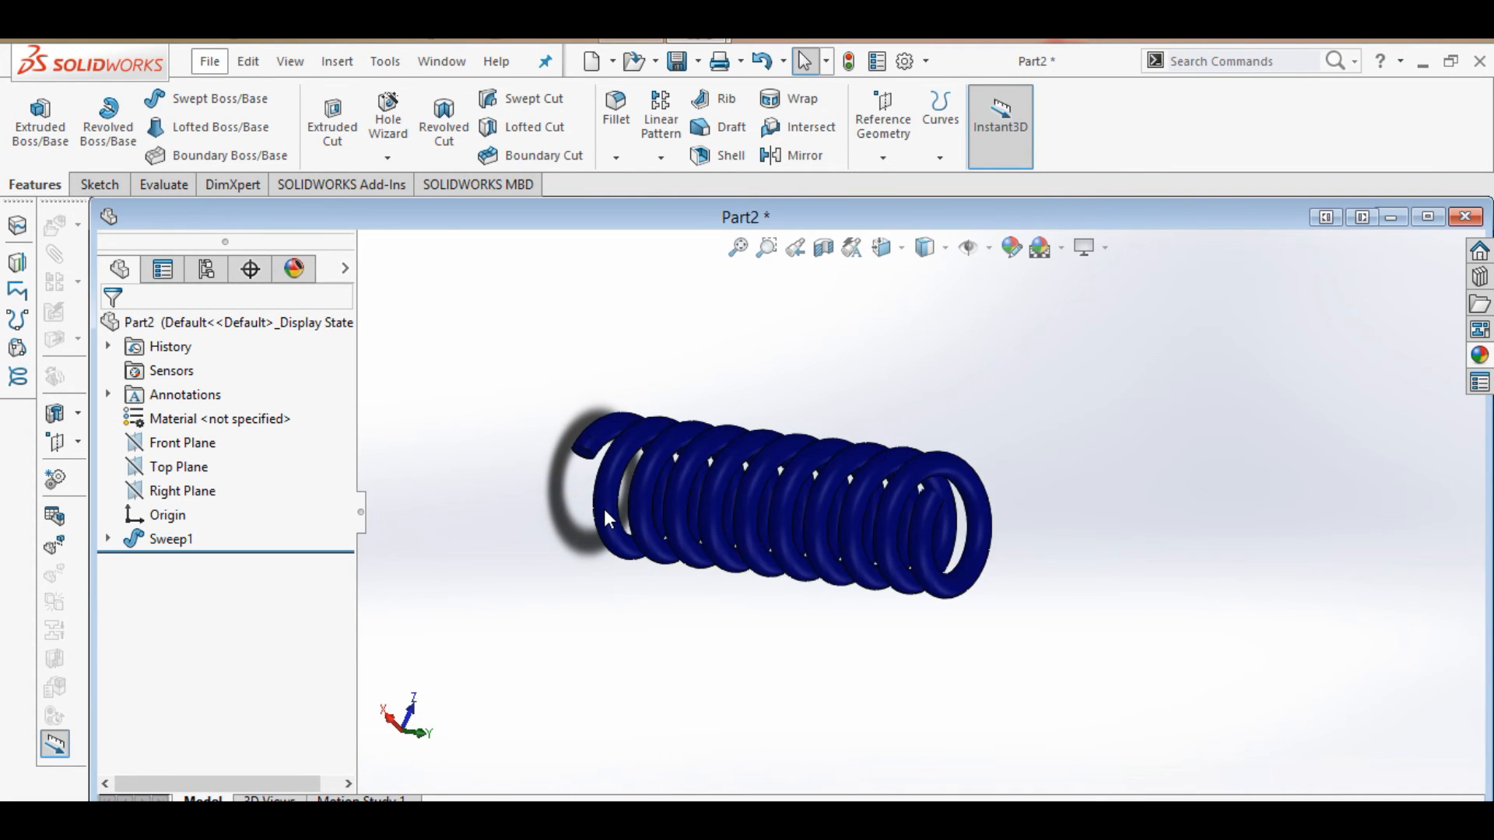
pyautogui.press('Right')
pyautogui.press('Right')
pyautogui.press('Right')
pyautogui.press('Right')
pyautogui.press('Right')
pyautogui.press('Right')
pyautogui.press('Right')
pyautogui.press('Right')
pyautogui.press('Right')
pyautogui.press('Right')
pyautogui.press('Right')
pyautogui.press('Right')
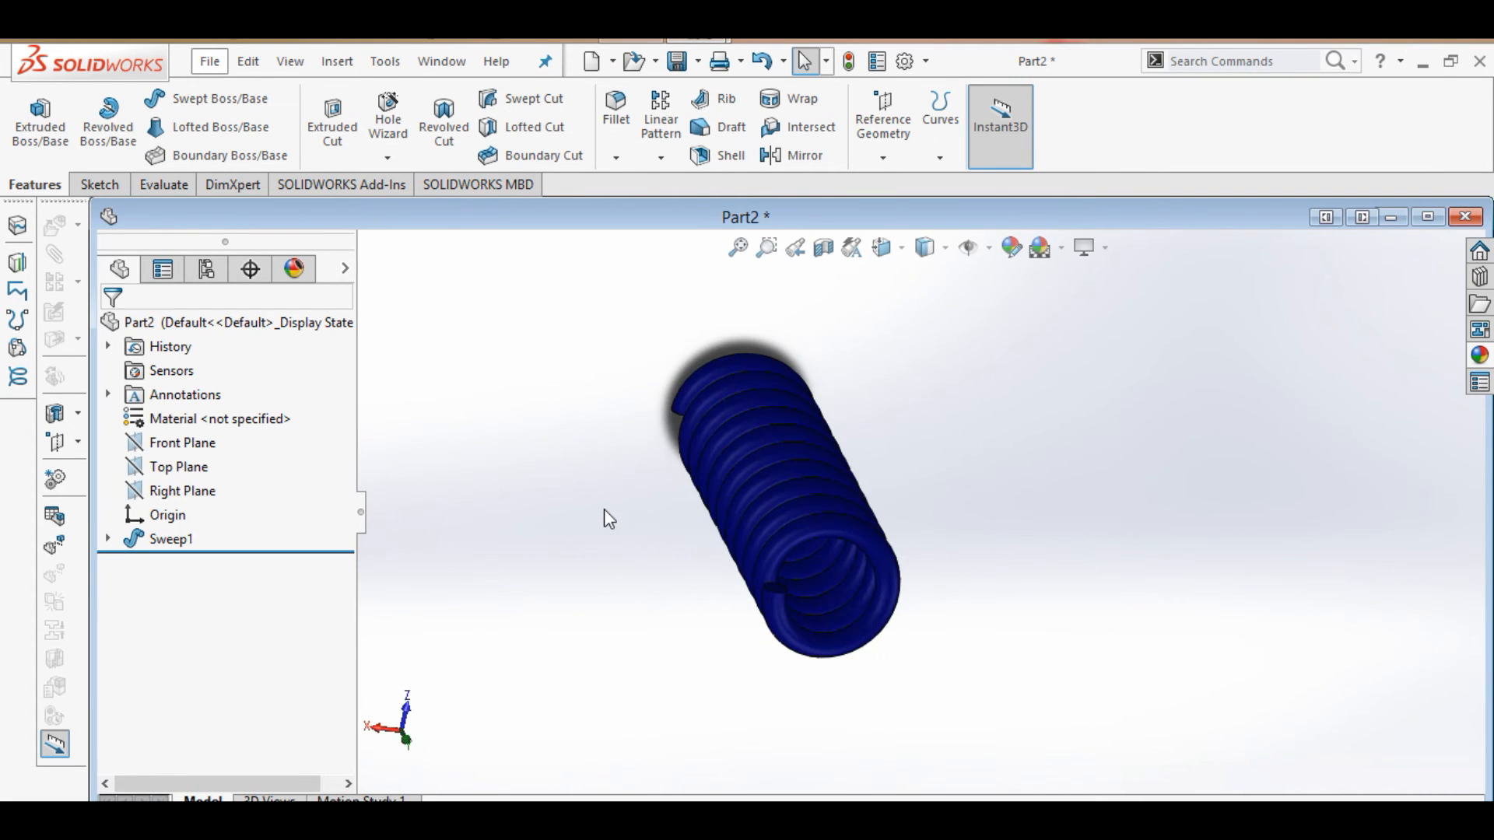
pyautogui.press('Down')
pyautogui.press('Down')
pyautogui.press('Down')
pyautogui.press('Down')
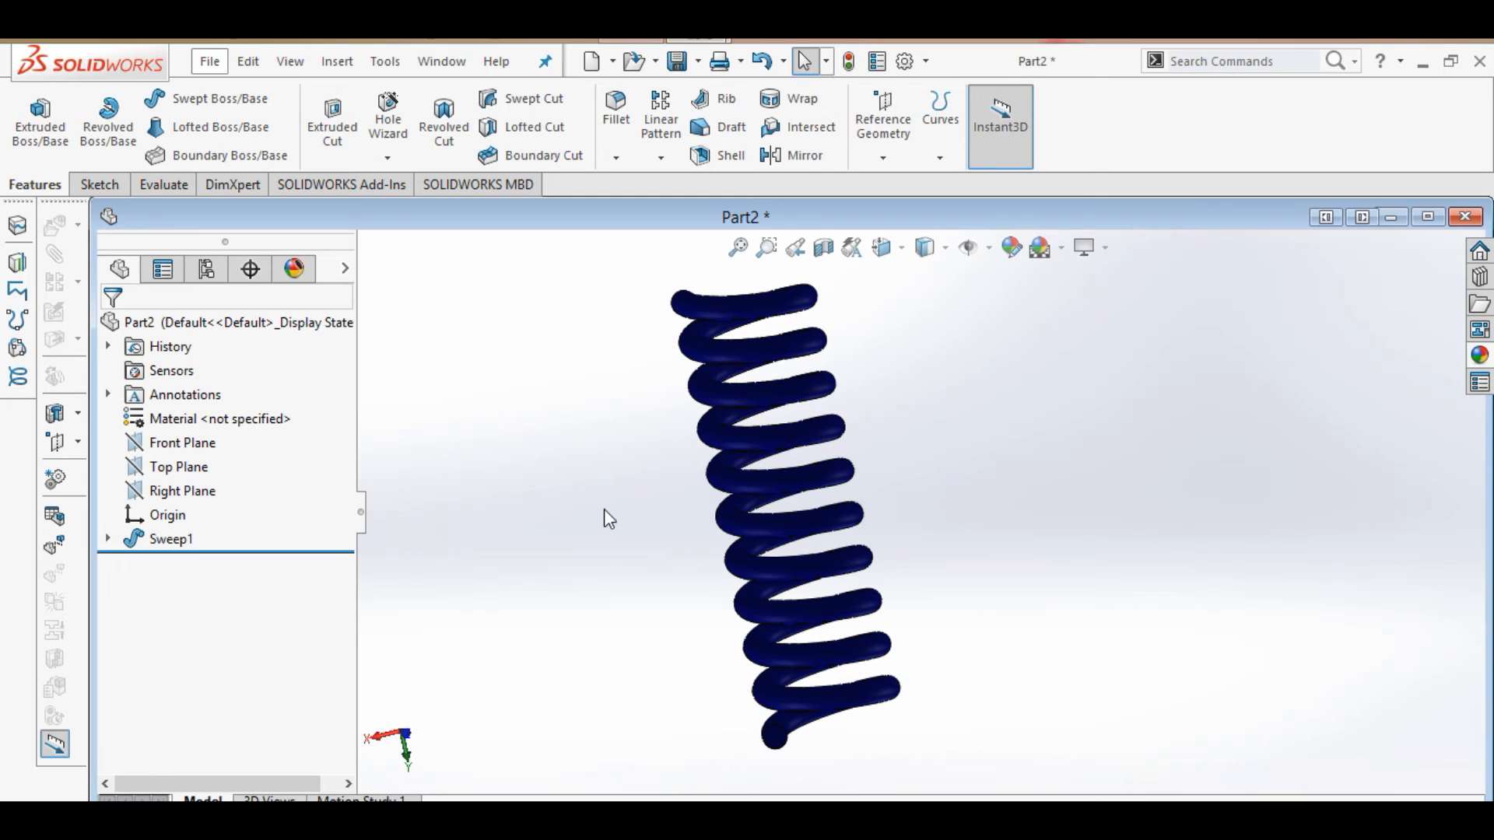
pyautogui.press('Down')
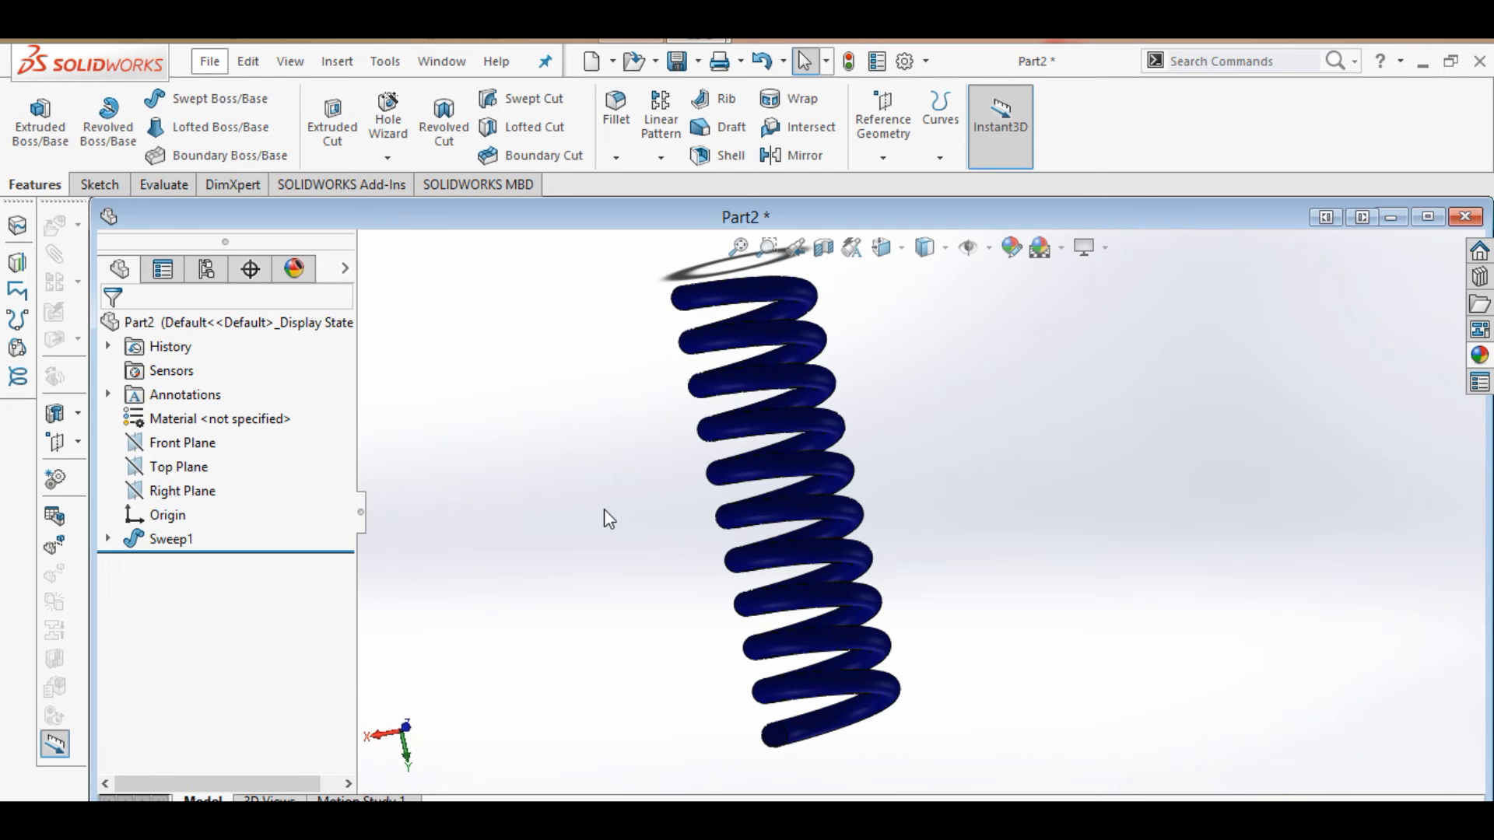
# Reposition the spring in the view and inspect it upright, from the side and at an oblique angle
pyautogui.click(731, 257)
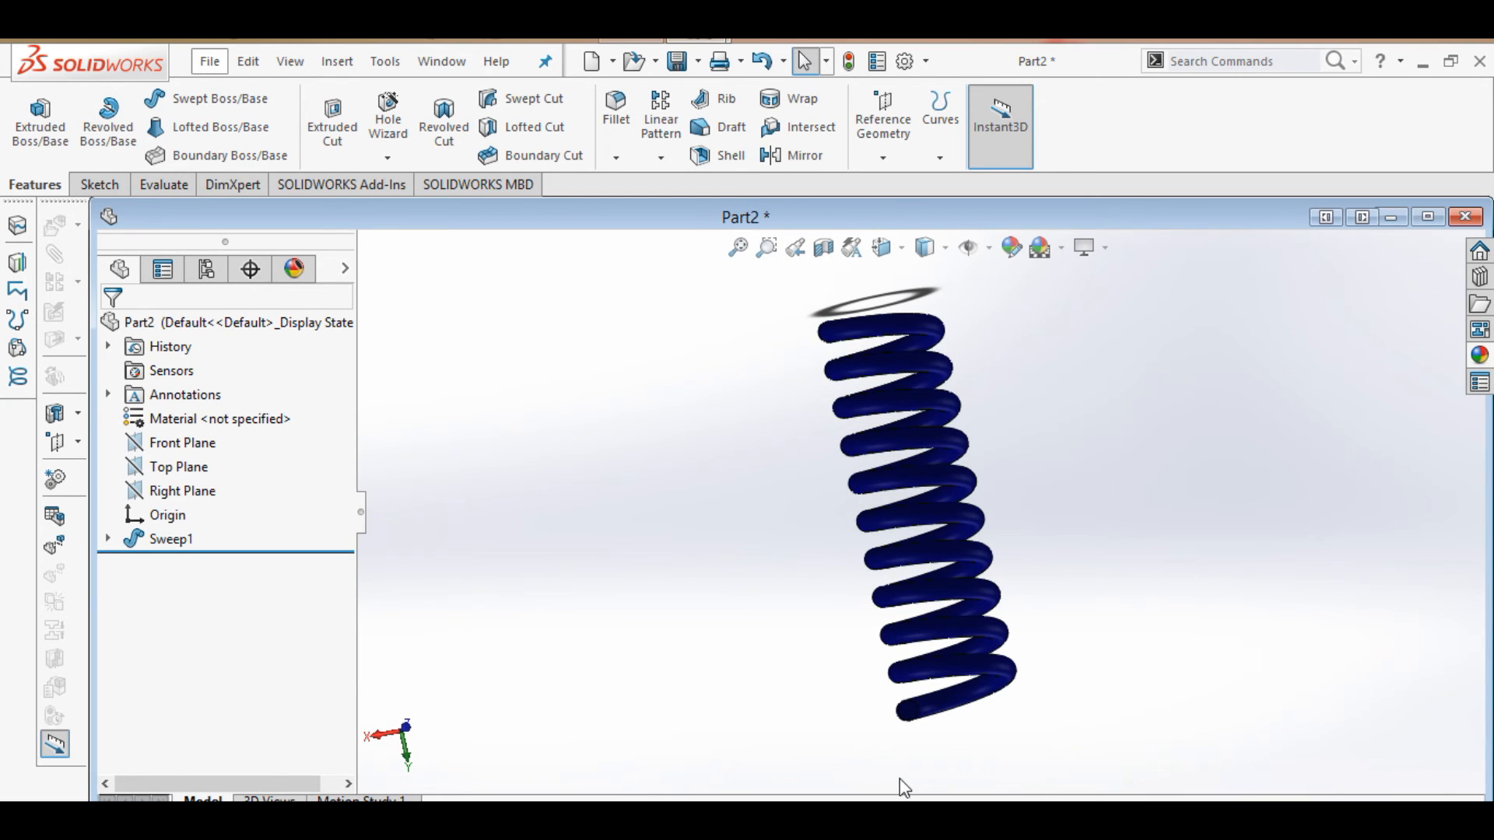
pyautogui.press('Up')
pyautogui.press('Up')
pyautogui.press('Up')
pyautogui.press('Up')
pyautogui.press('Up')
pyautogui.press('Up')
pyautogui.press('Up')
pyautogui.press('Up')
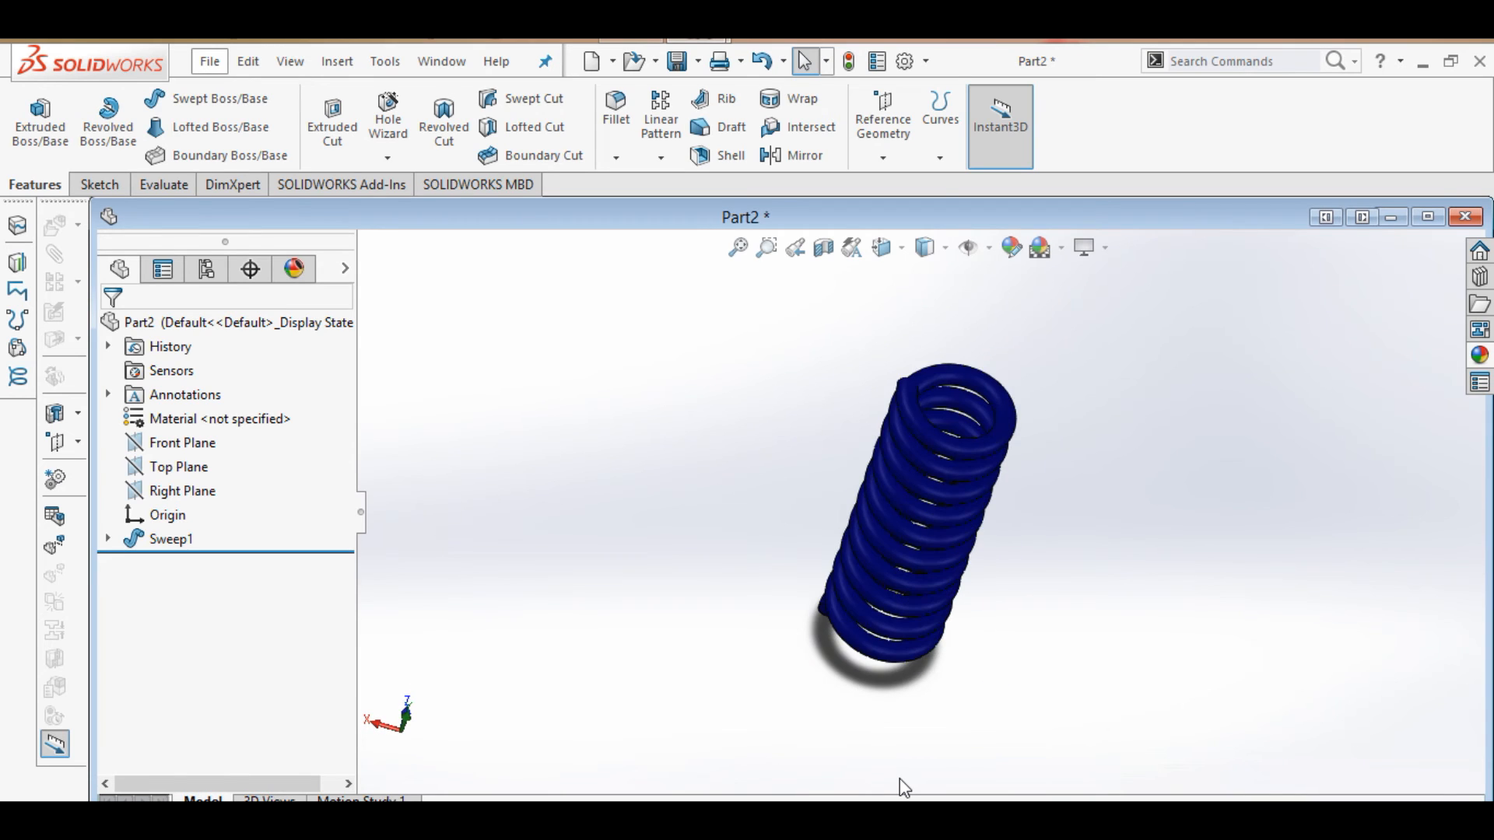
pyautogui.press('Up')
pyautogui.press('Up')
pyautogui.press('Up')
pyautogui.press('Up')
pyautogui.press('Up')
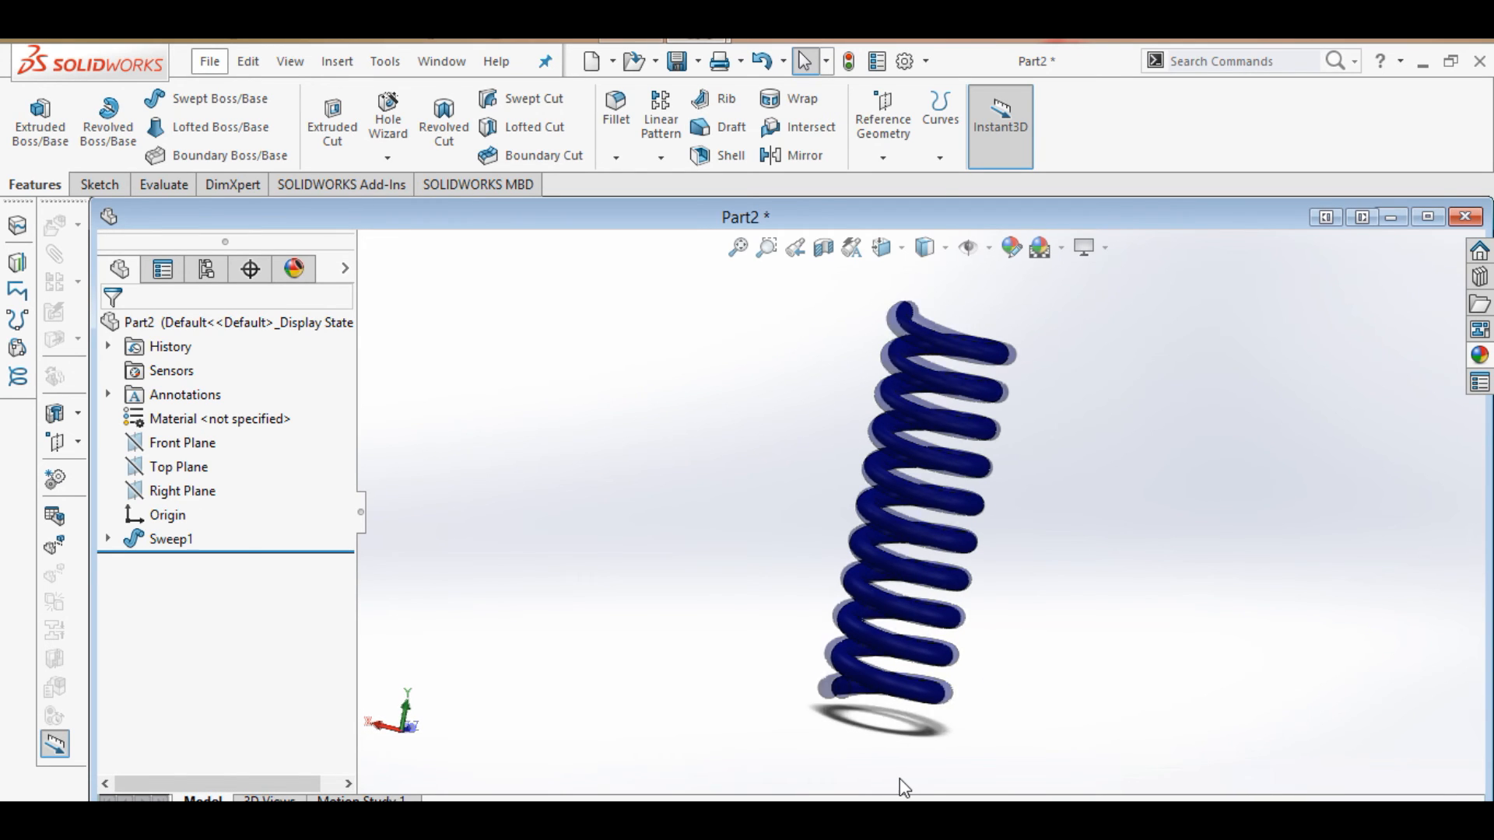
pyautogui.press('Right')
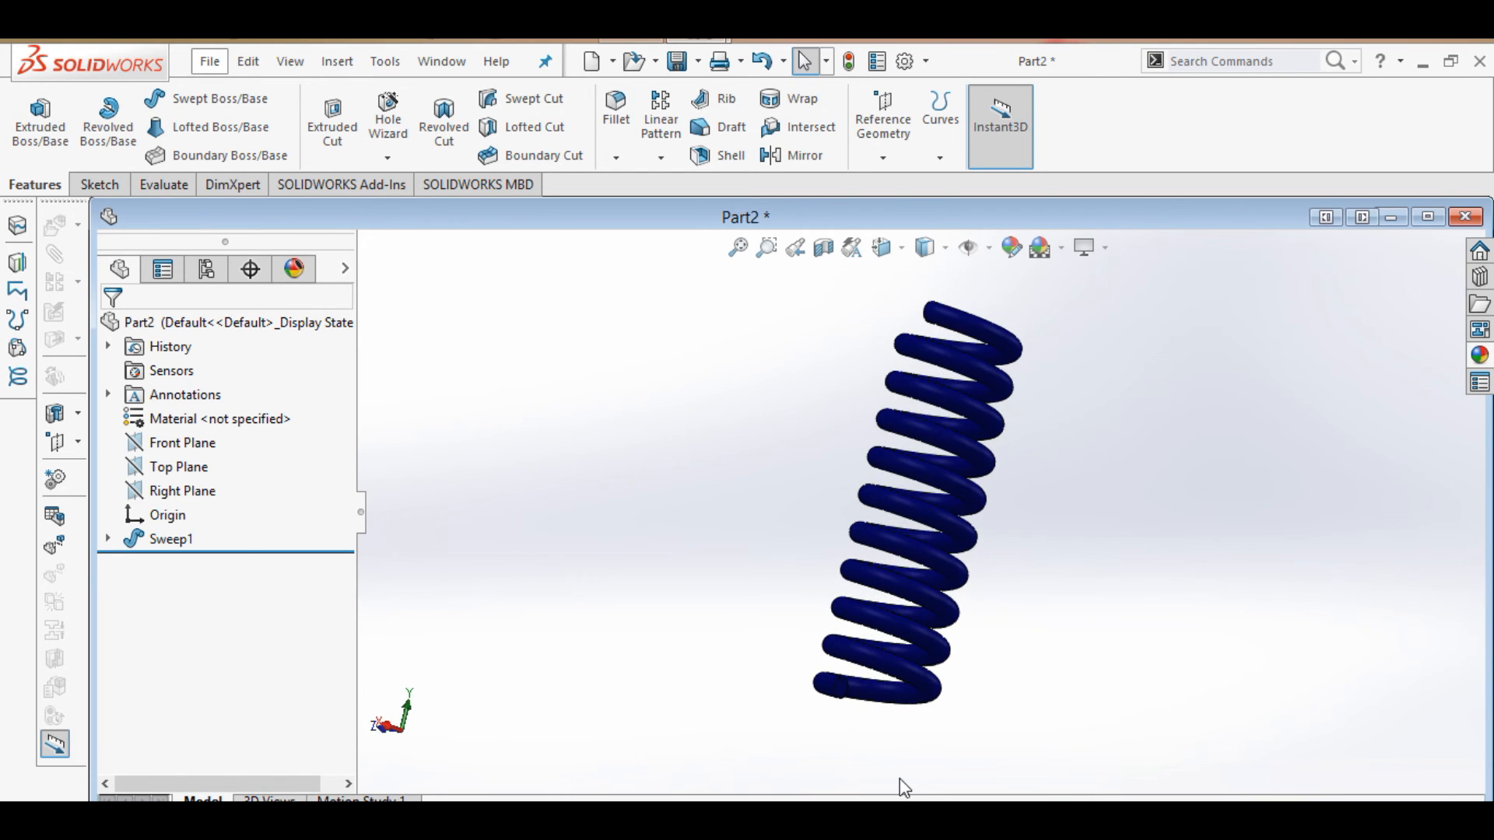
pyautogui.press('Left')
pyautogui.press('Left')
pyautogui.press('Left')
pyautogui.press('Left')
pyautogui.press('Left')
pyautogui.press('Left')
pyautogui.press('Left')
pyautogui.press('Left')
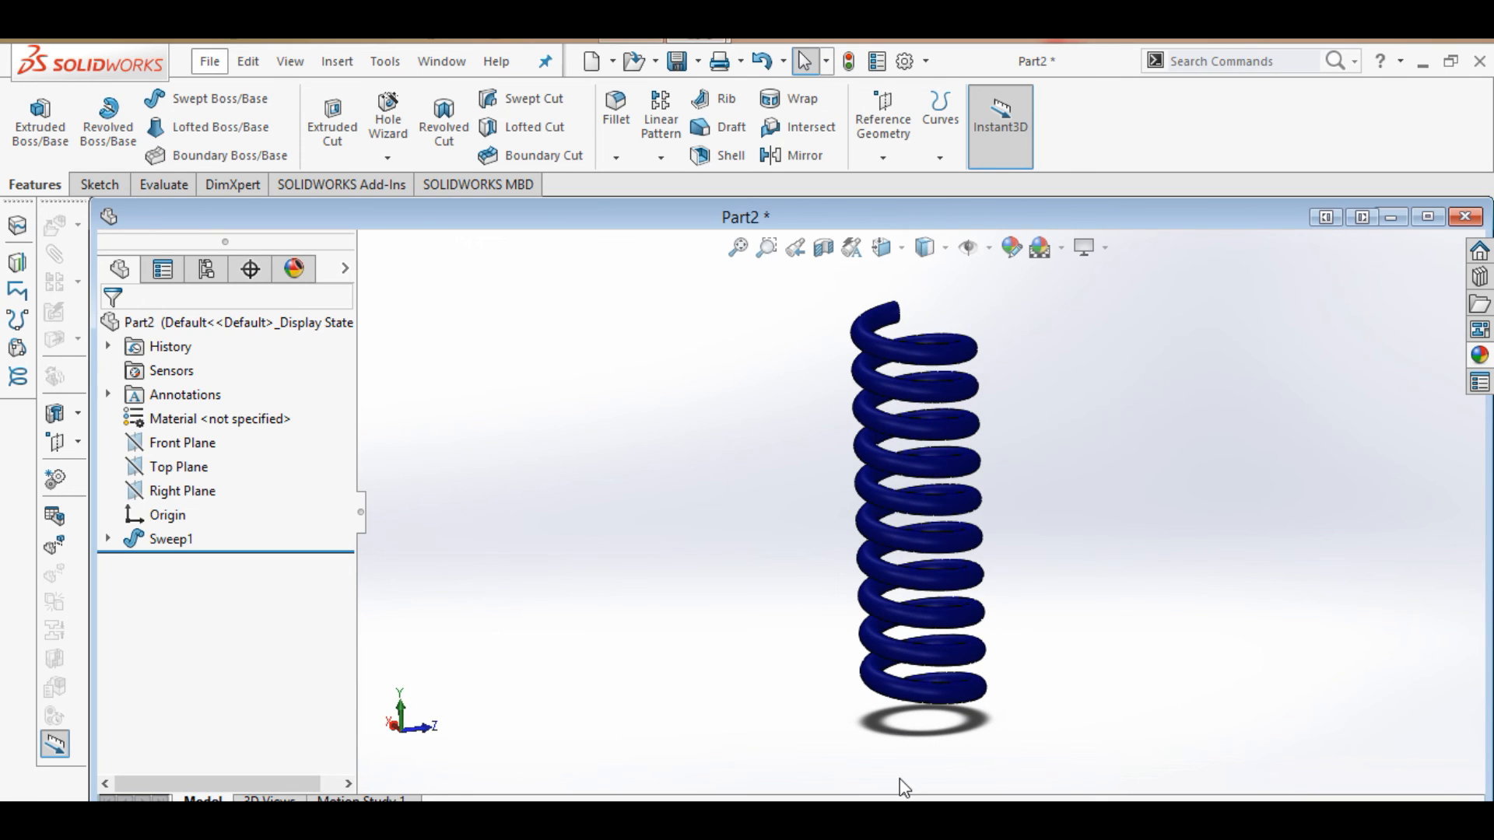
pyautogui.press('Down')
pyautogui.press('Down')
pyautogui.press('Right')
pyautogui.press('Right')
pyautogui.press('Right')
pyautogui.press('Right')
pyautogui.press('Right')
pyautogui.press('Right')
pyautogui.press('Right')
pyautogui.press('Right')
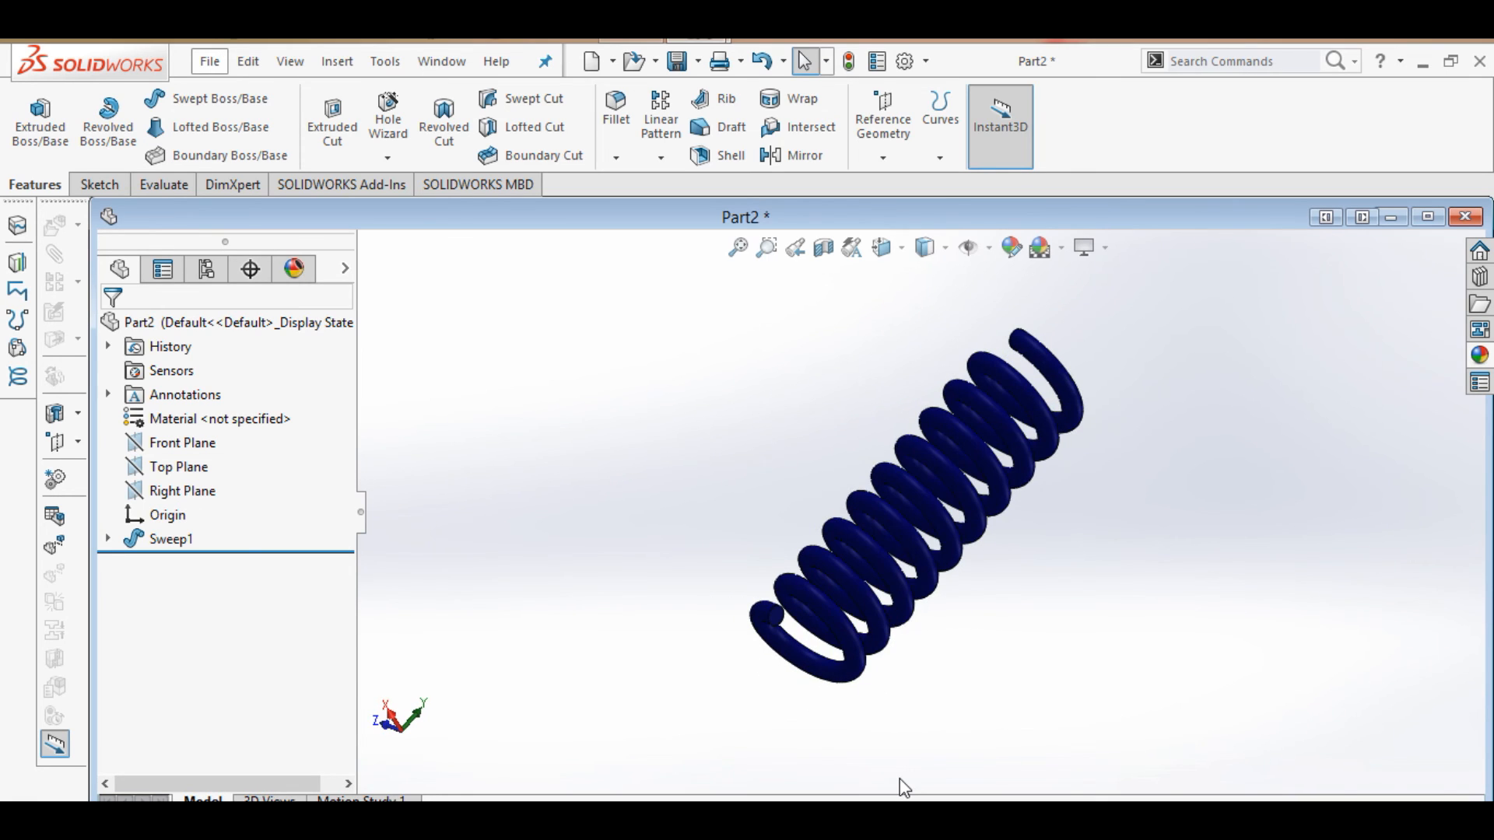